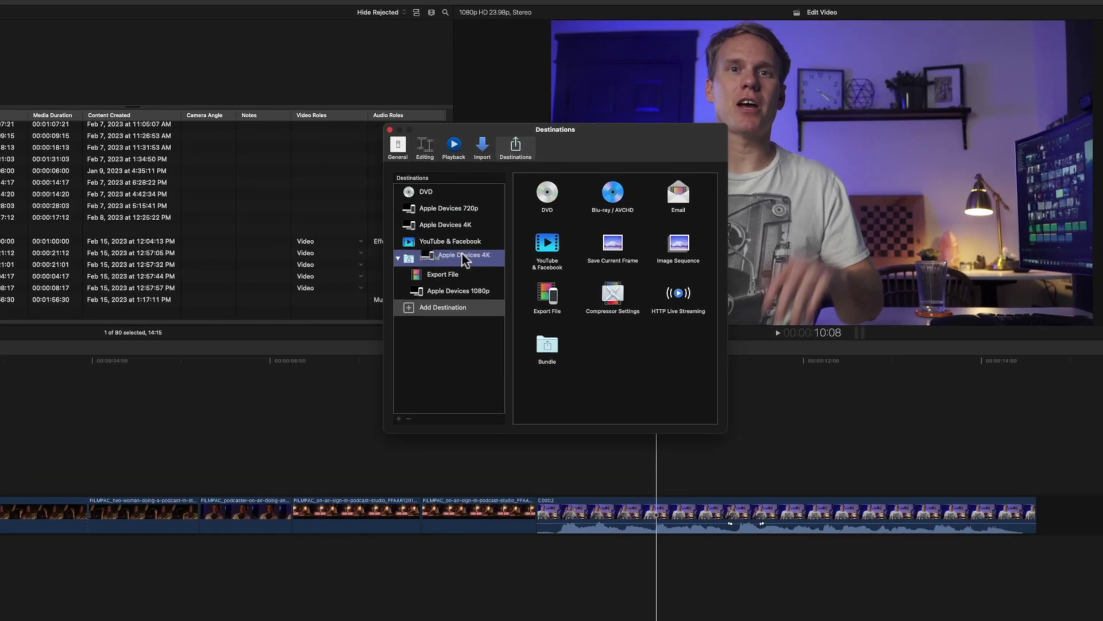
- Move the Apple Devices 4K destination into the bundle in the Destinations settings
{"action": "left_click_drag", "start_coordinate": [462, 253], "coordinate": [454, 257]}
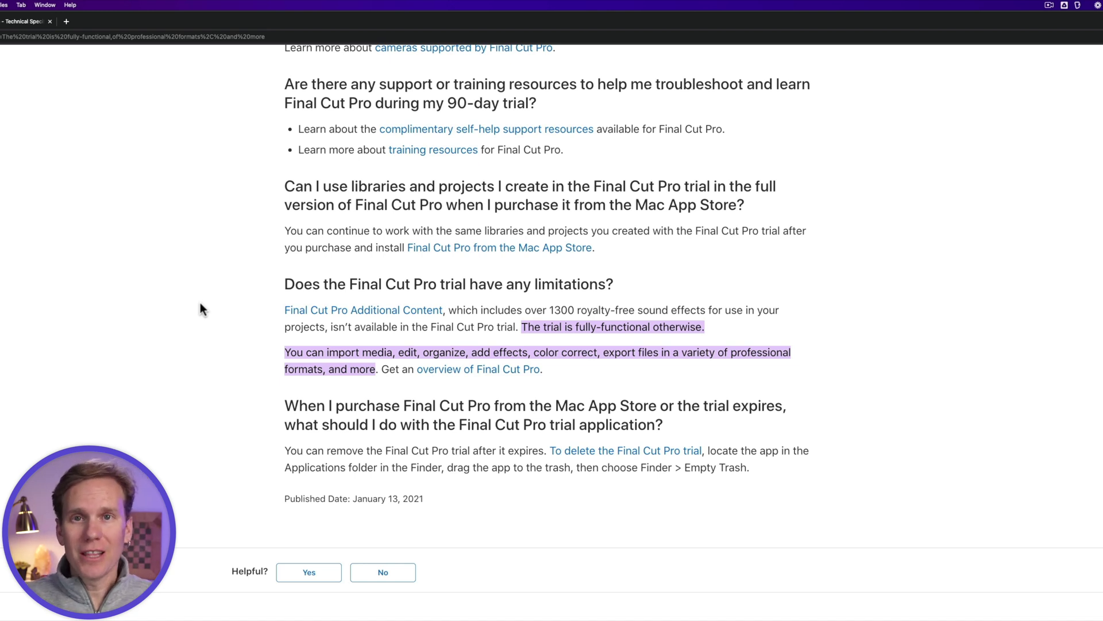
- Highlight the sentence about the trial being fully functional and the word "export" in the answer about trial limitations
{"action": "left_click", "coordinate": [219, 314]}
{"action": "left_click", "coordinate": [233, 299]}
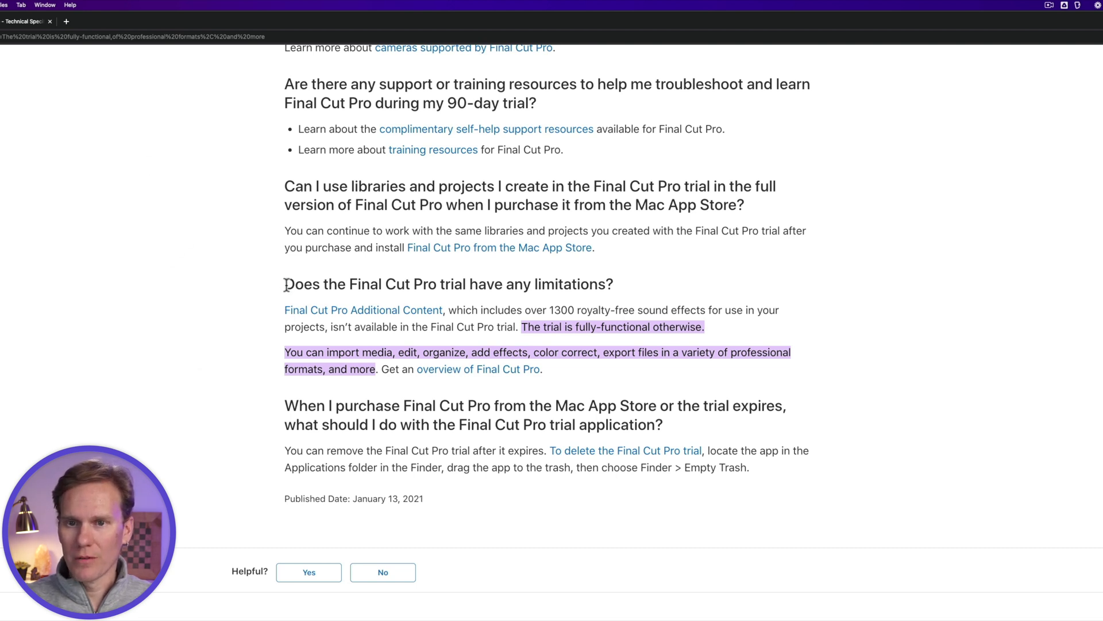
{"action": "left_click_drag", "start_coordinate": [536, 327], "coordinate": [669, 327]}
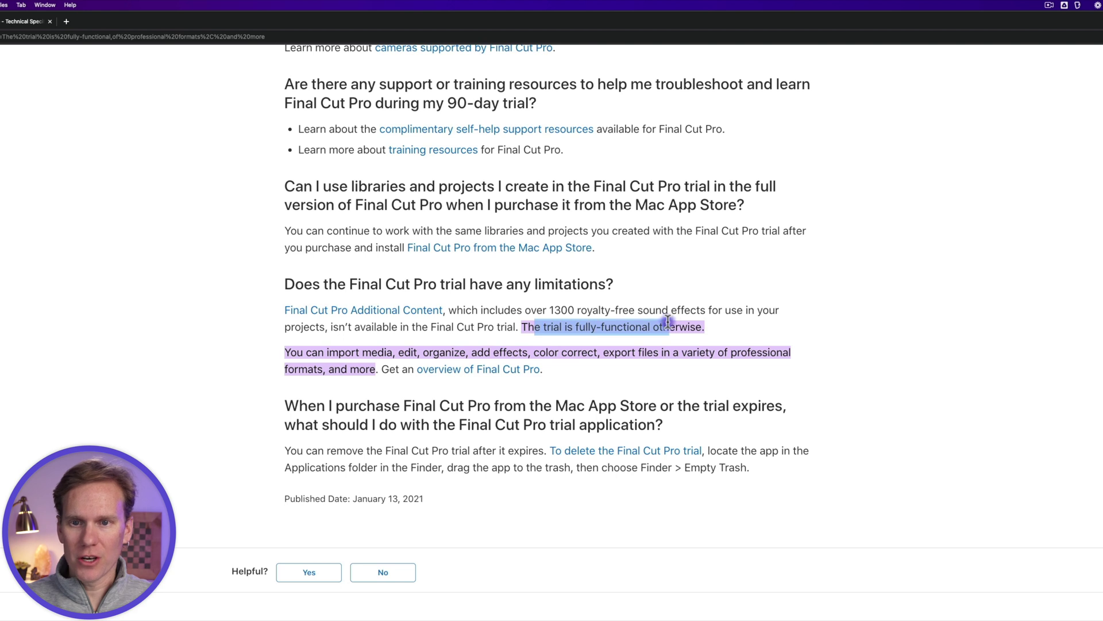
{"action": "double_click", "coordinate": [615, 352]}
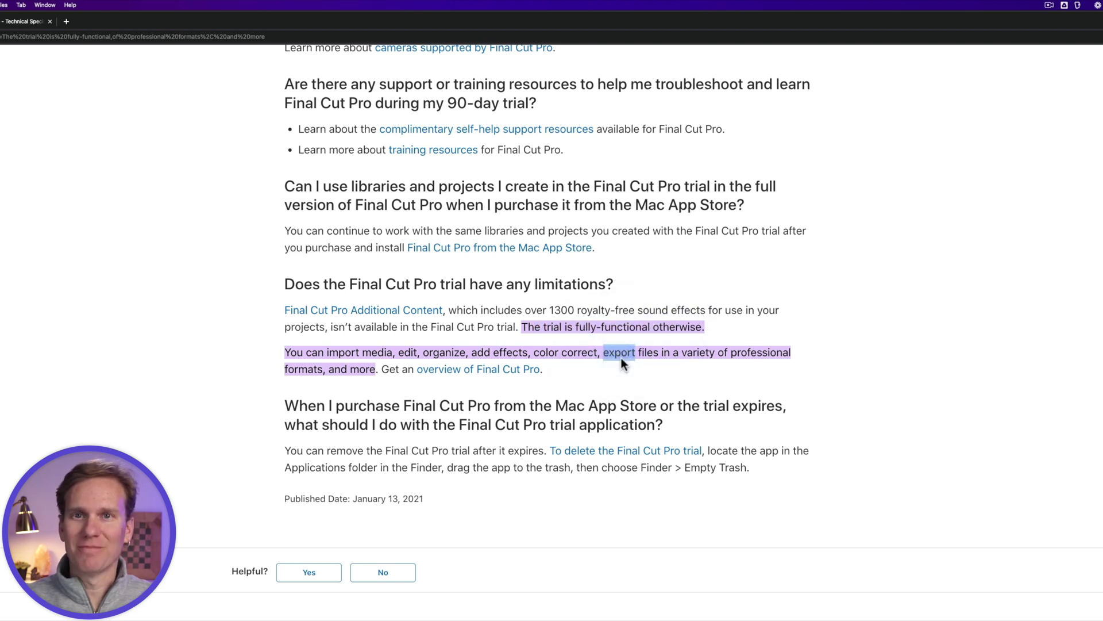
- Open FinalCutProTrial.pkg and advance through the installer to the installation type, agreeing to the license
{"action": "left_click", "coordinate": [424, 599]}
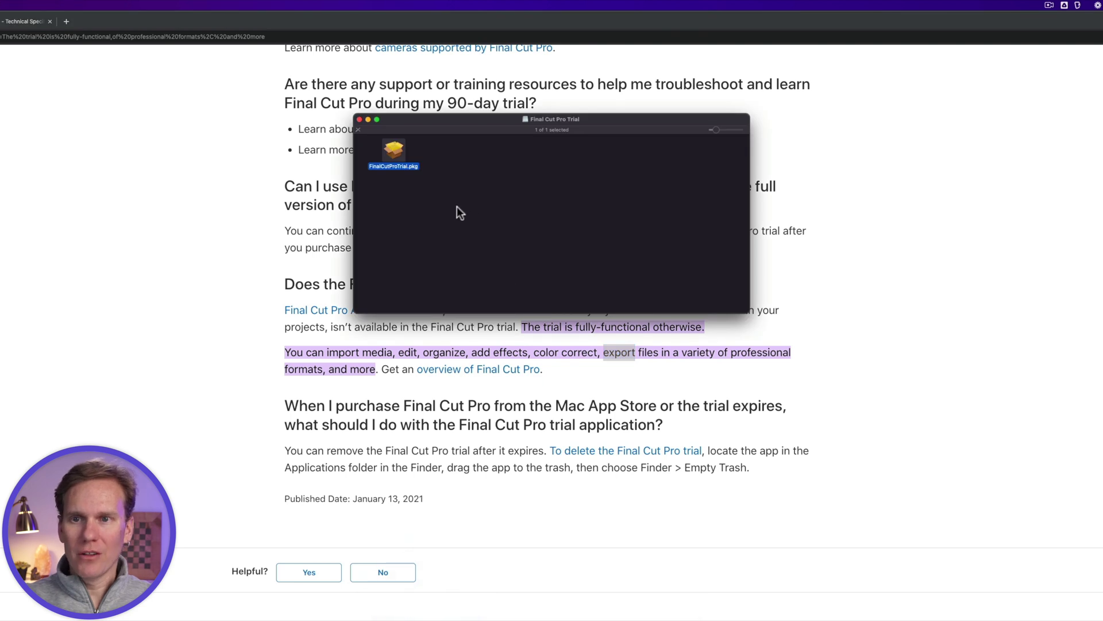
{"action": "double_click", "coordinate": [393, 152]}
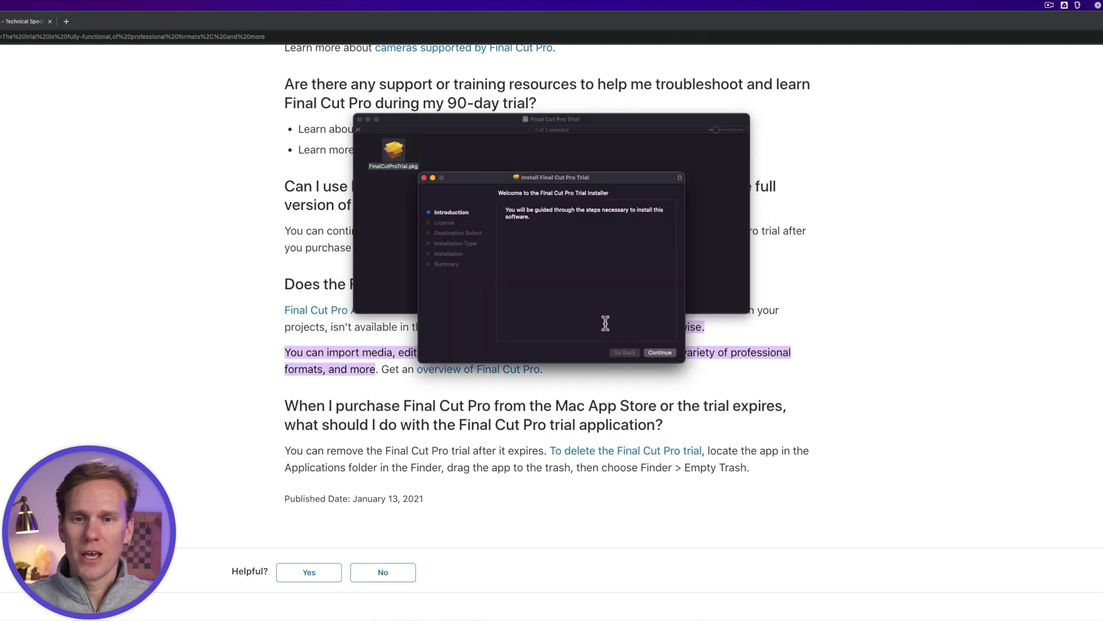
{"action": "left_click", "coordinate": [664, 352]}
{"action": "left_click", "coordinate": [664, 352]}
{"action": "left_click", "coordinate": [638, 293]}
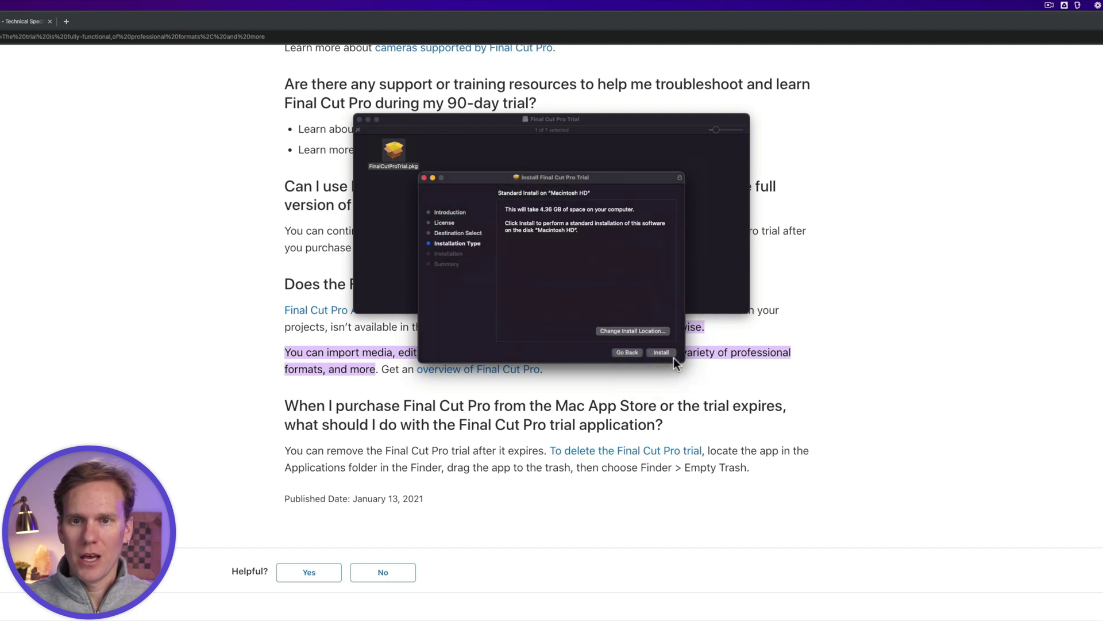
- Run the standard trial installation, authorize it with the account password, and move the finished installer to the Trash
{"action": "left_click", "coordinate": [662, 352]}
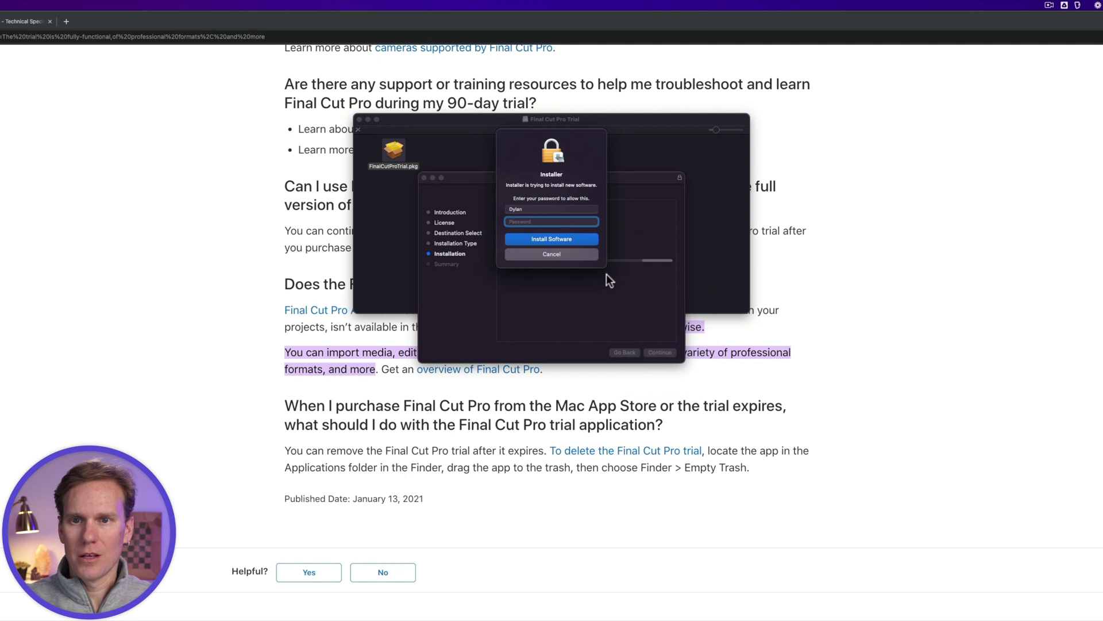
{"action": "type", "text": "•••••••"}
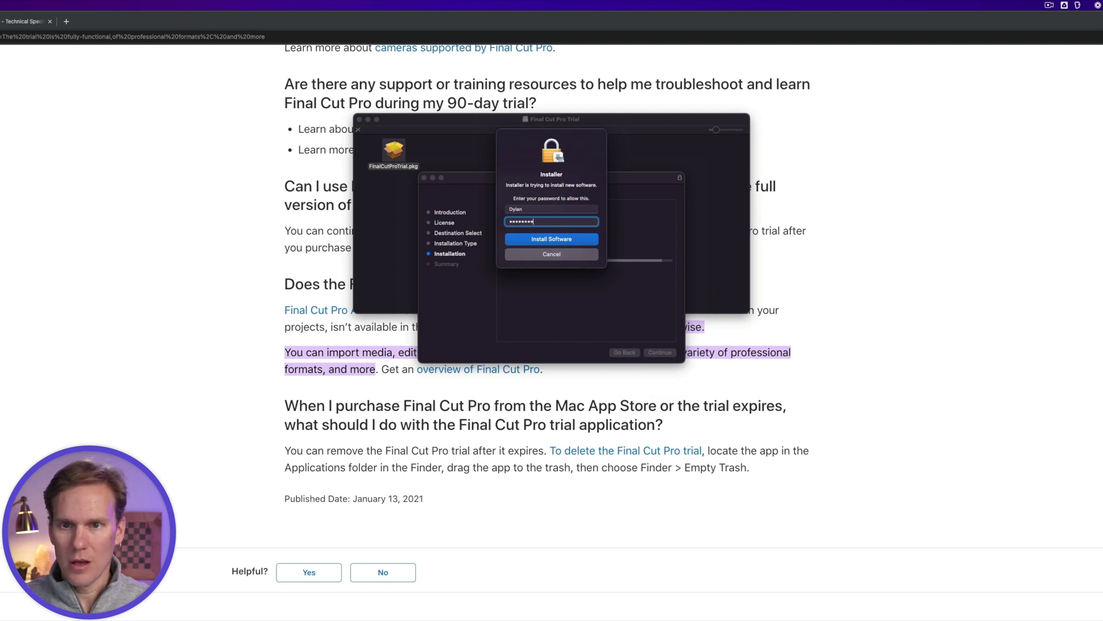
{"action": "key", "text": "Return"}
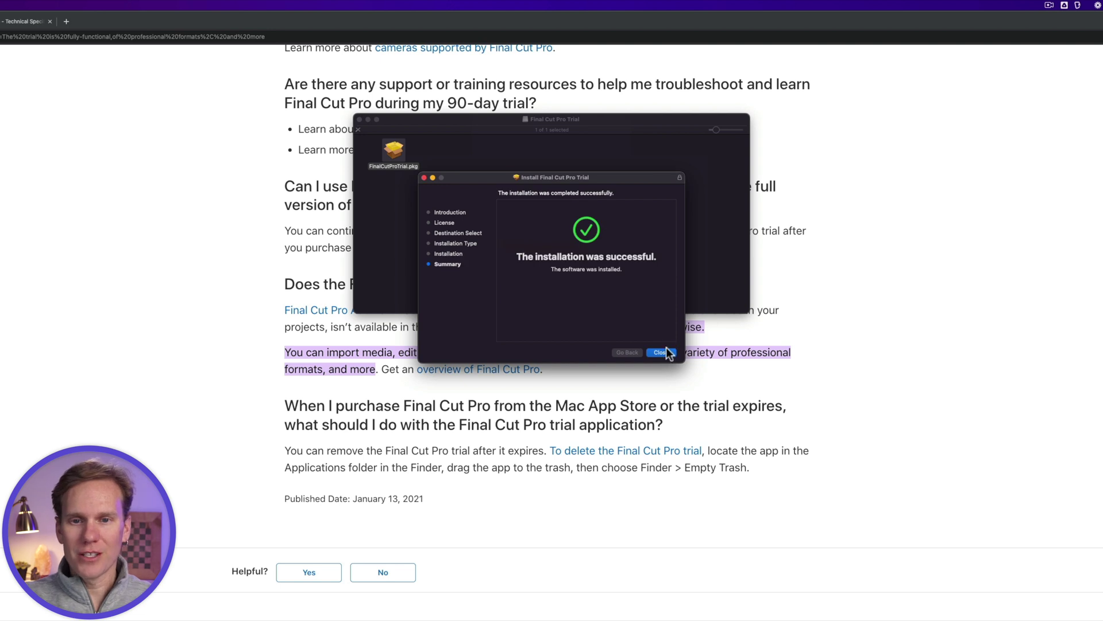
{"action": "left_click", "coordinate": [661, 352]}
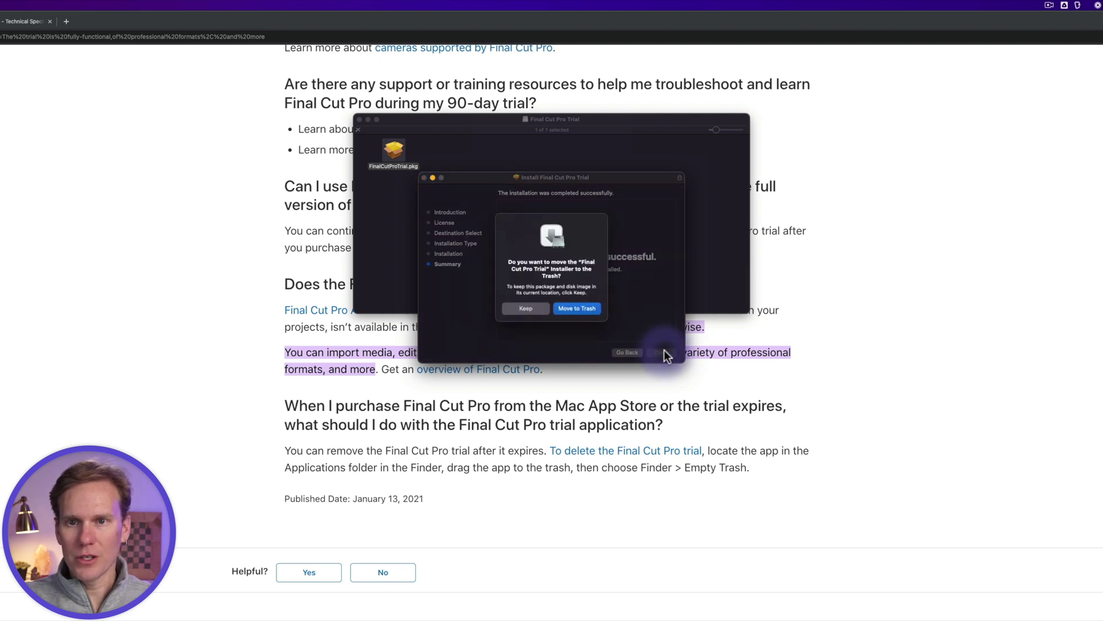
{"action": "left_click", "coordinate": [572, 306]}
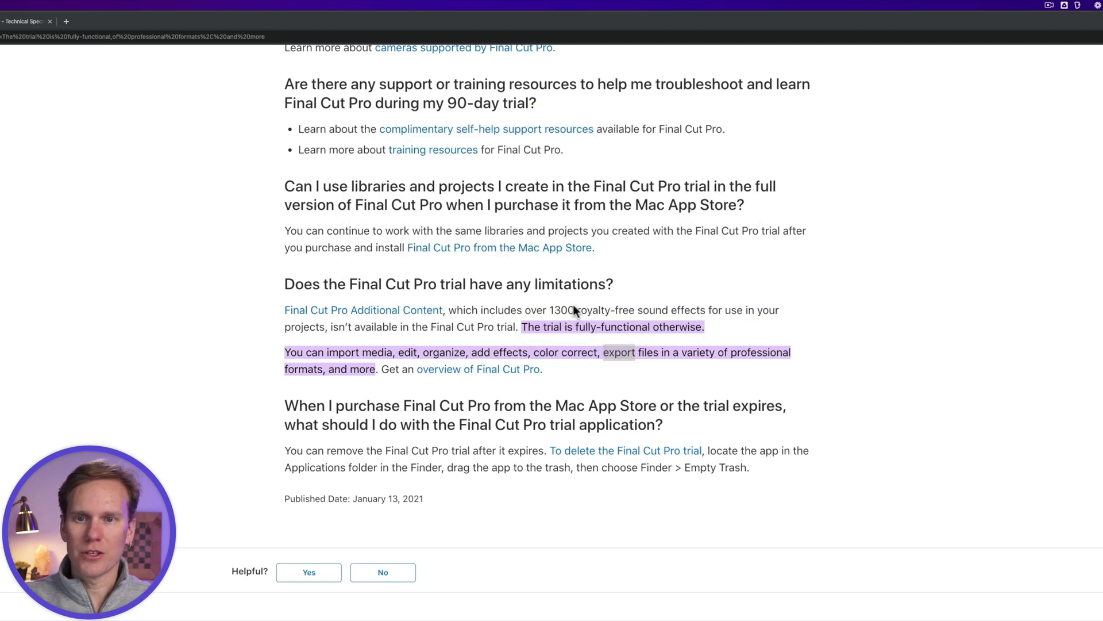
- Search for and launch Final Cut Pro Trial, accept the 90-day trial notice, and dismiss the What's New window
{"action": "key", "text": "super+space"}
{"action": "type", "text": "final cut pro"}
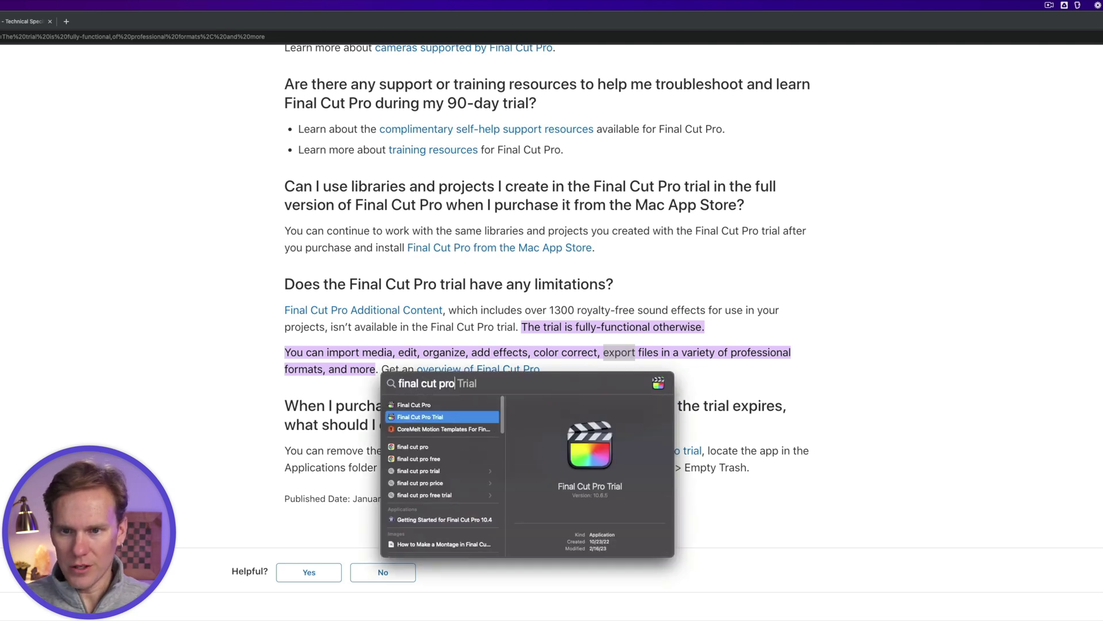
{"action": "key", "text": "Return"}
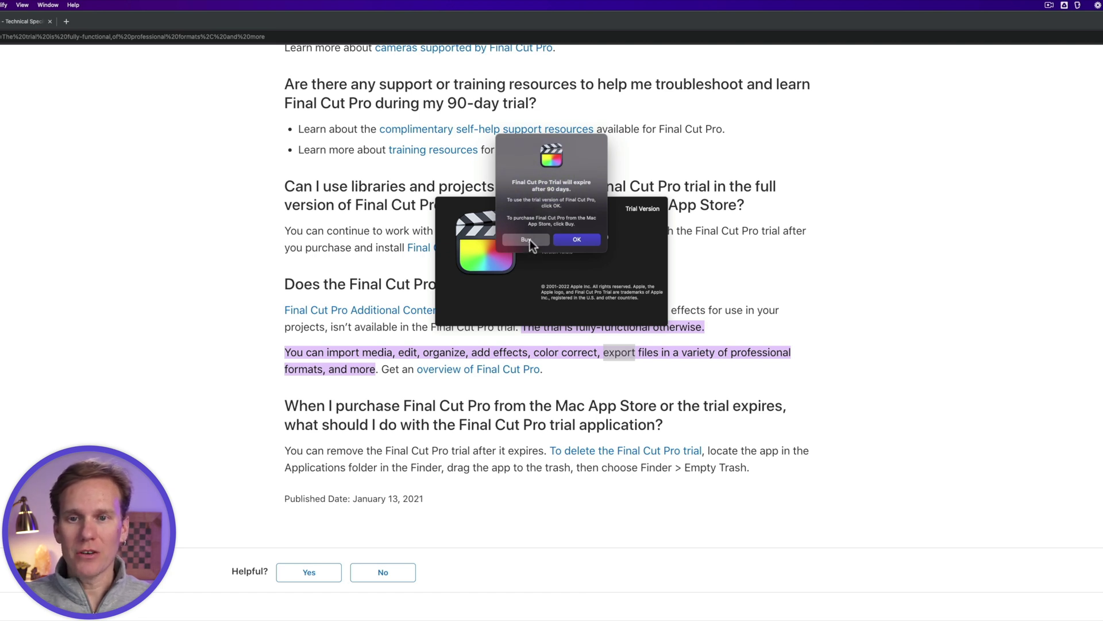
{"action": "left_click", "coordinate": [584, 239]}
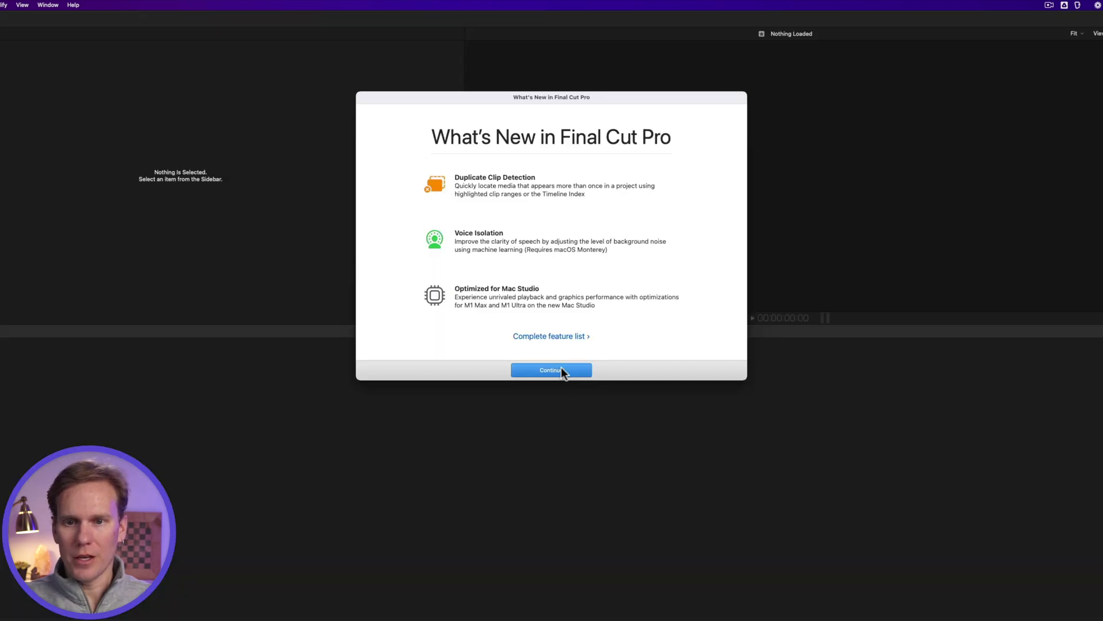
{"action": "left_click", "coordinate": [561, 368]}
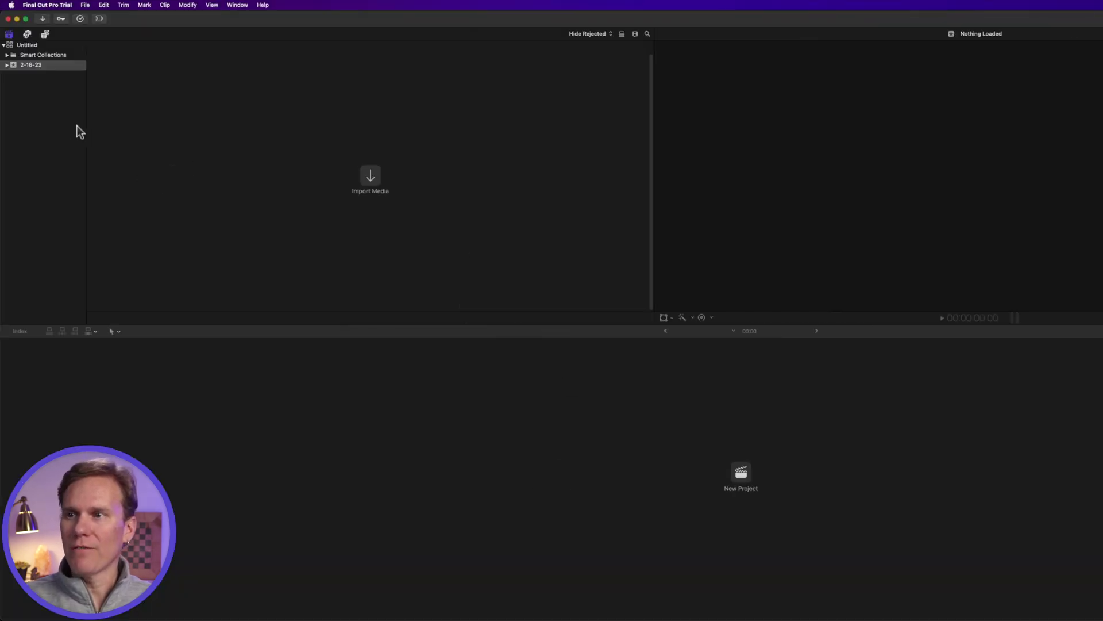
- Open the Edit Video project from the Tutorials library and place the playhead at 5:05 in the timeline
{"action": "left_click", "coordinate": [85, 6]}
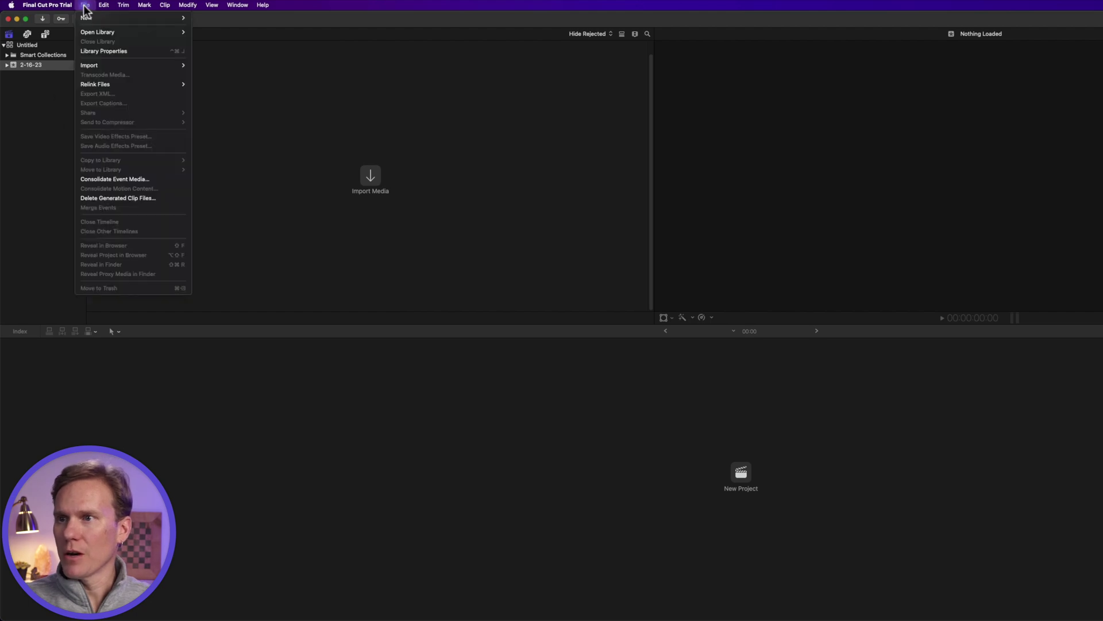
{"action": "left_click", "coordinate": [45, 65]}
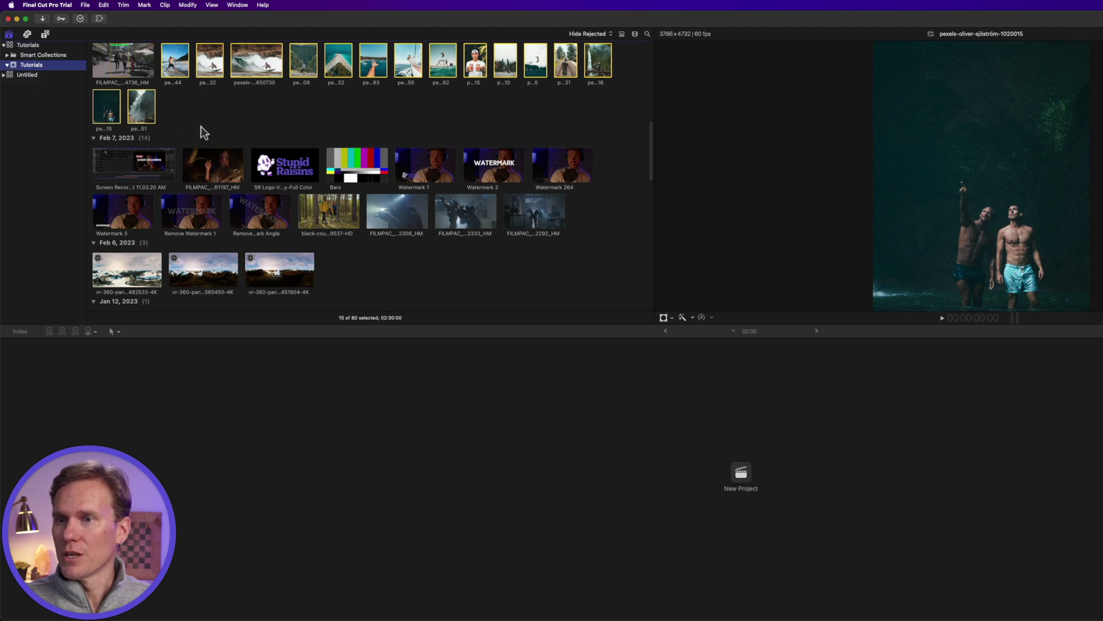
{"action": "scroll", "coordinate": [202, 132], "scroll_direction": "up", "scroll_amount": 10}
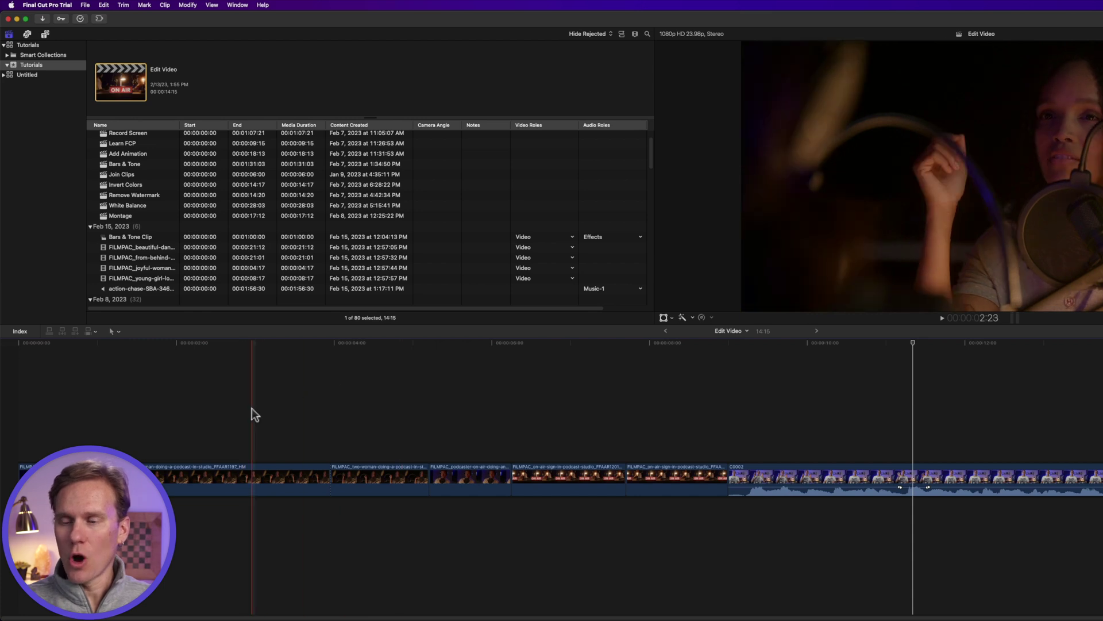
{"action": "left_click", "coordinate": [432, 421]}
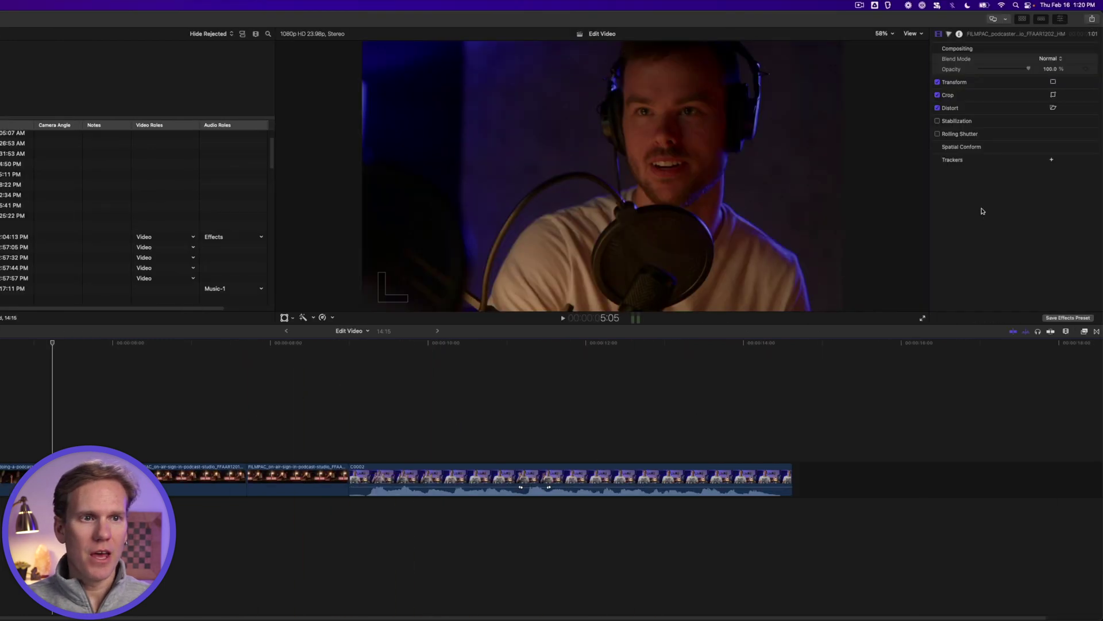
- Start sharing the Edit Video project with Export File and set its video codec to H.264
{"action": "left_click", "coordinate": [1081, 18]}
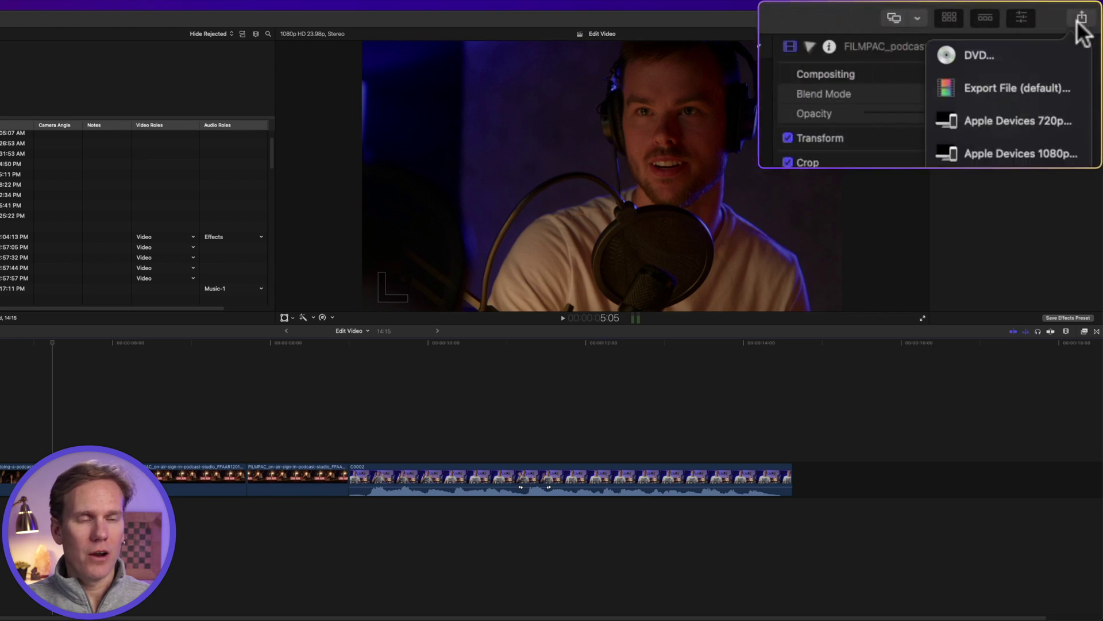
{"action": "left_click", "coordinate": [1001, 87]}
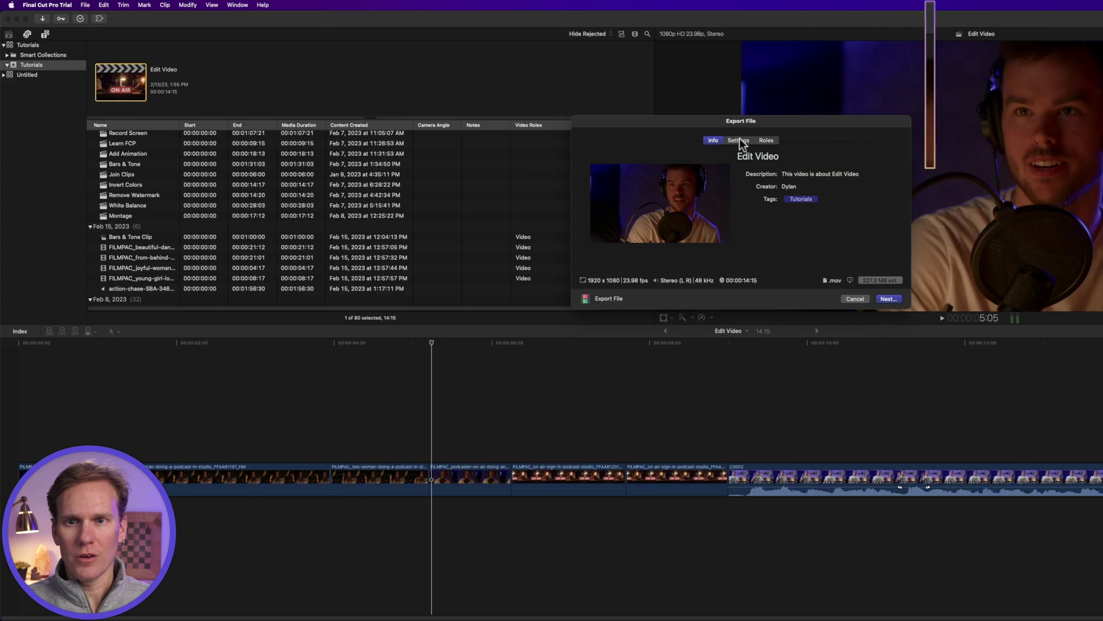
{"action": "left_click", "coordinate": [739, 140]}
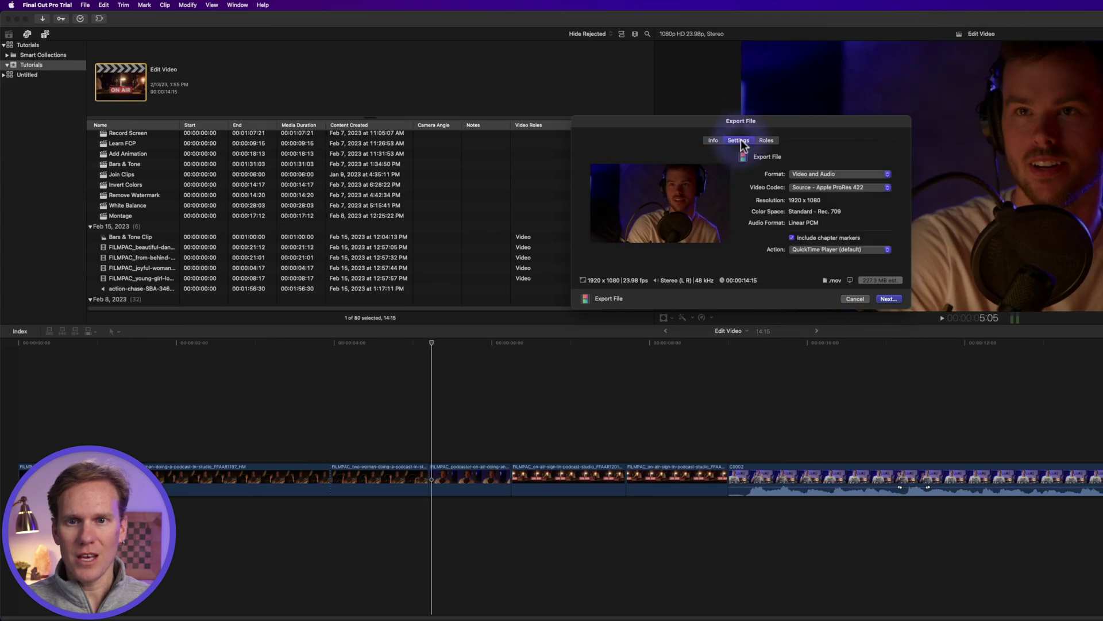
{"action": "left_click", "coordinate": [826, 188]}
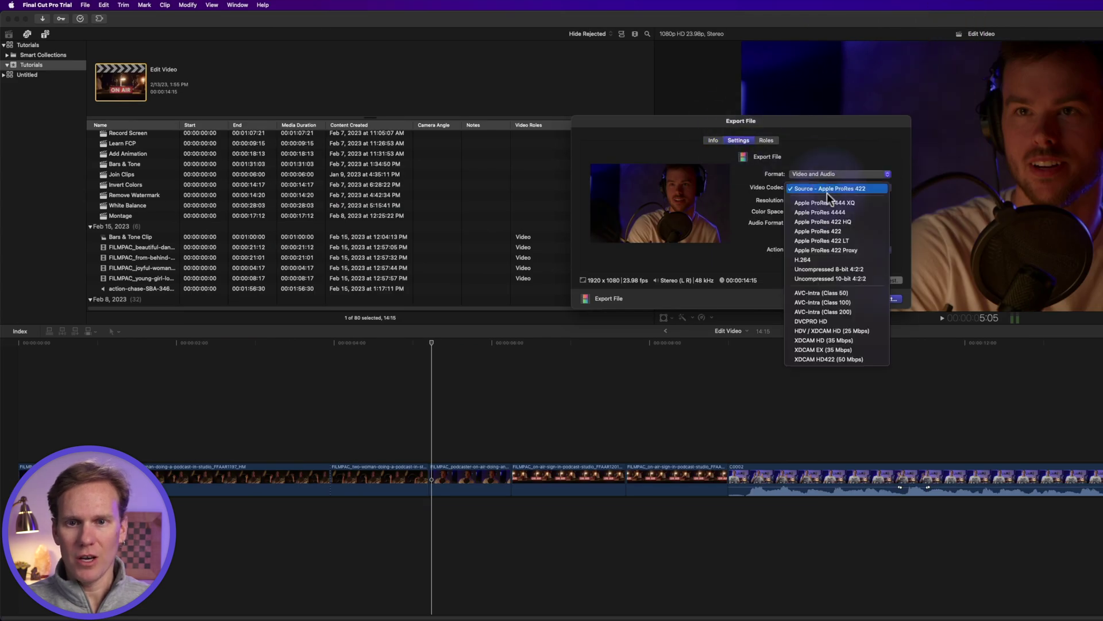
{"action": "left_click", "coordinate": [825, 259]}
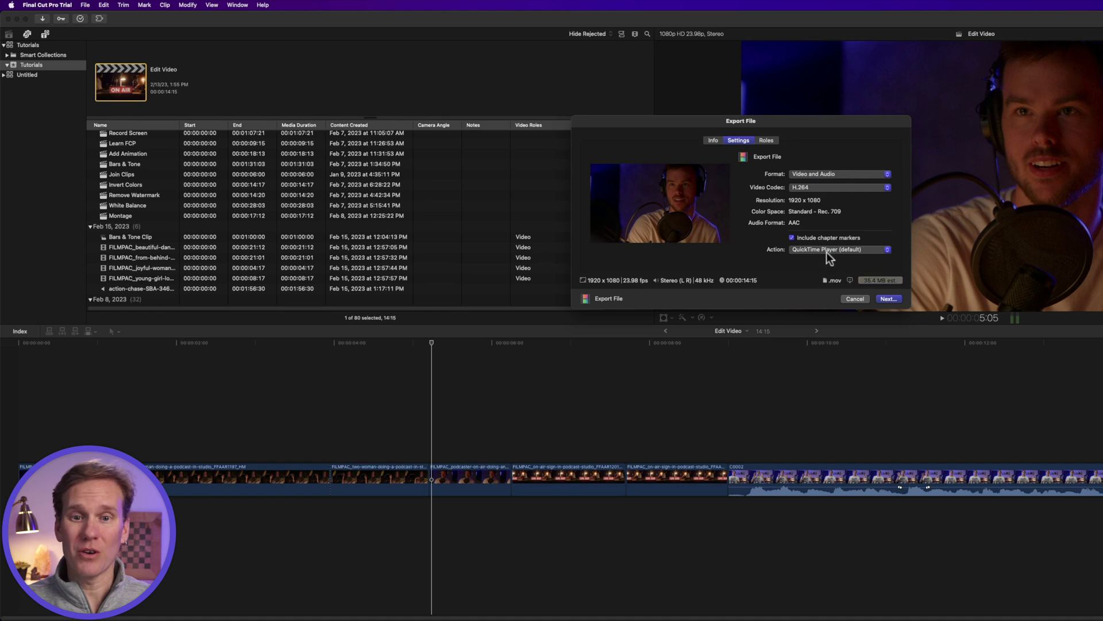
- Save the export as Edit Video in the Movies folder and quit QuickTime Player
{"action": "left_click", "coordinate": [887, 298]}
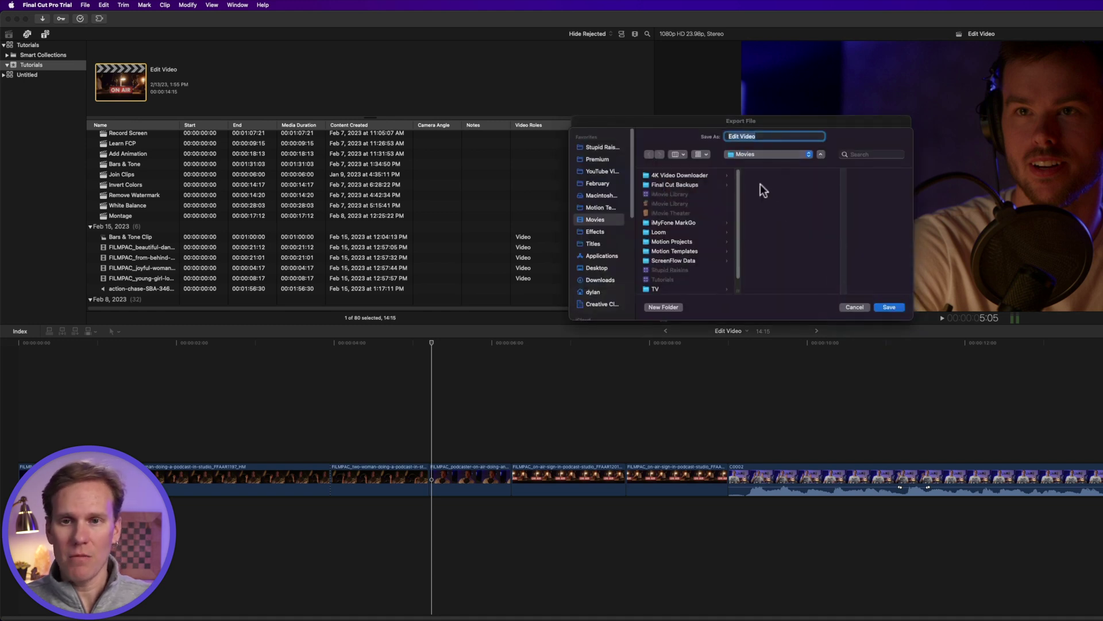
{"action": "left_click", "coordinate": [889, 307]}
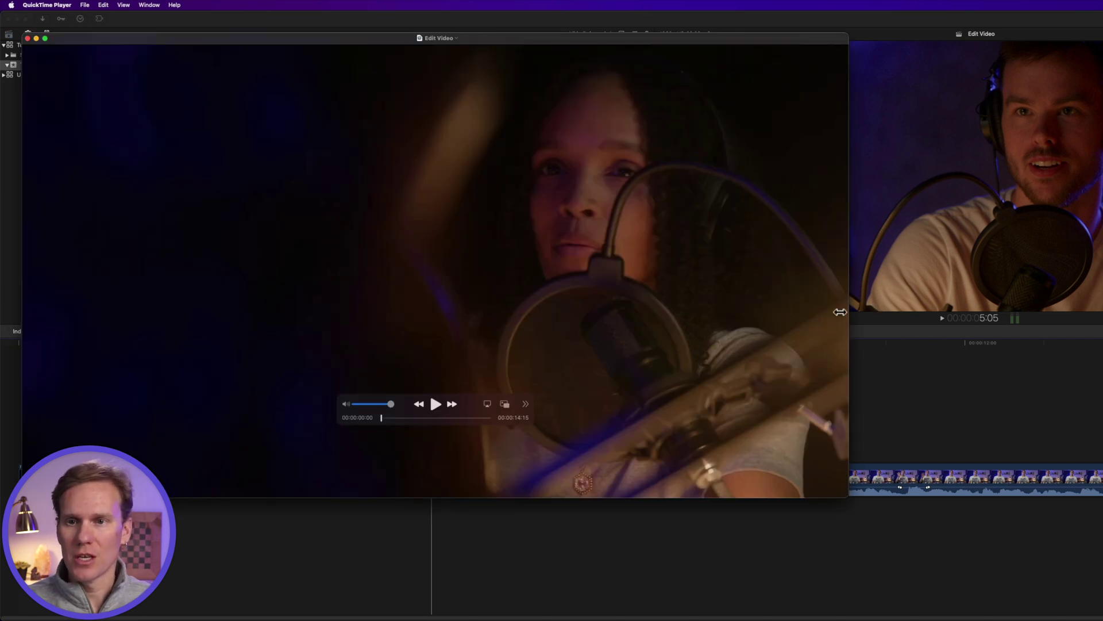
{"action": "key", "text": "super+q"}
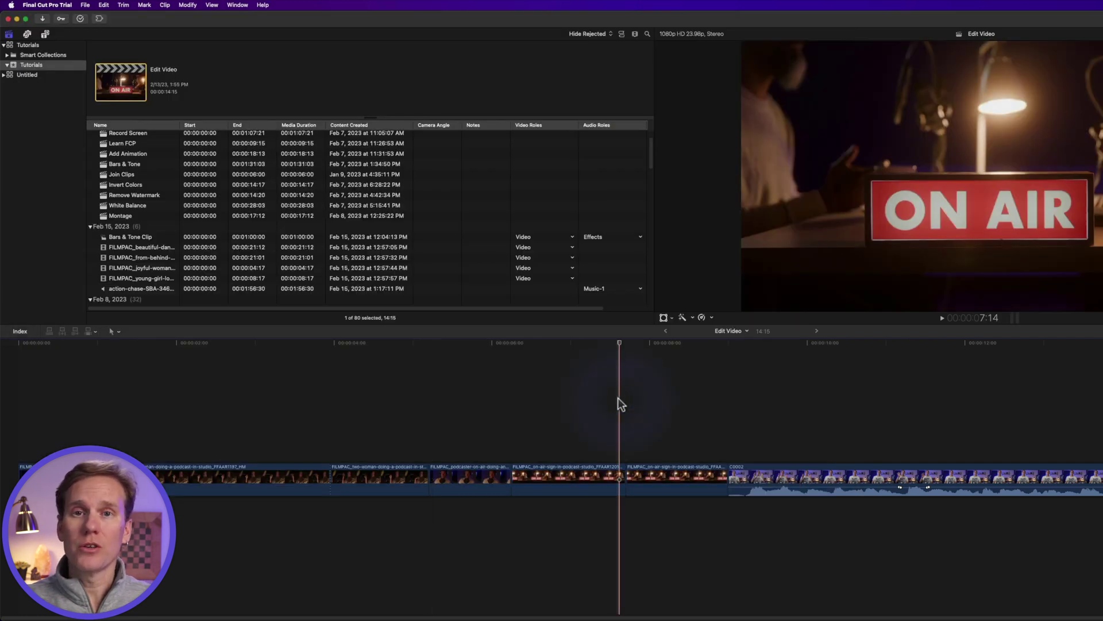
- Review the default file export's settings and save location for the project, and cancel the export
{"action": "key", "text": "super+e"}
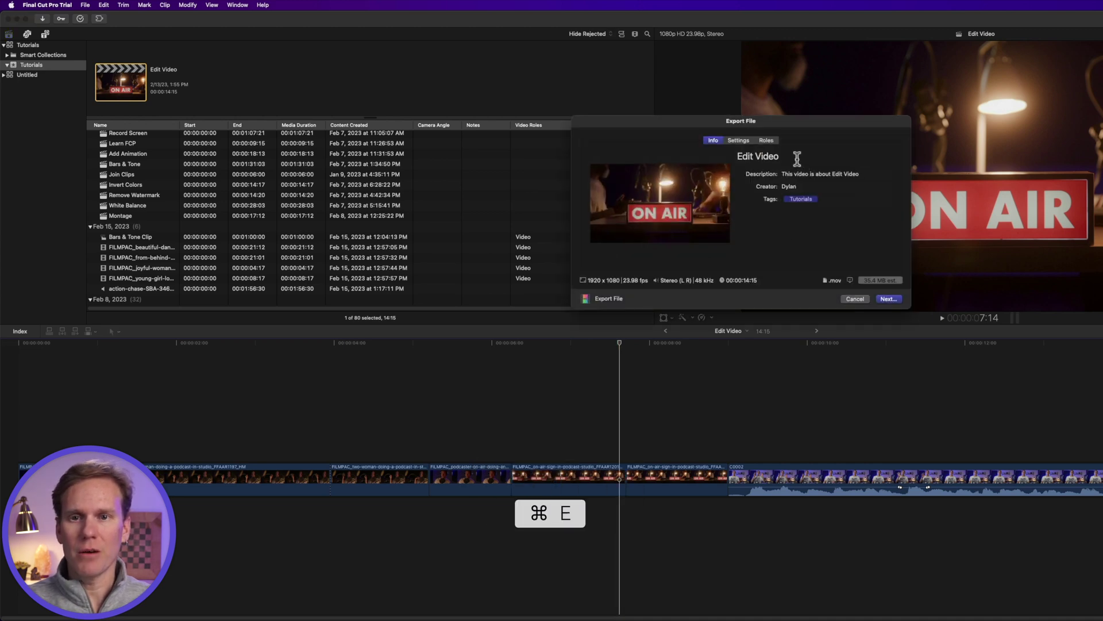
{"action": "left_click", "coordinate": [745, 139]}
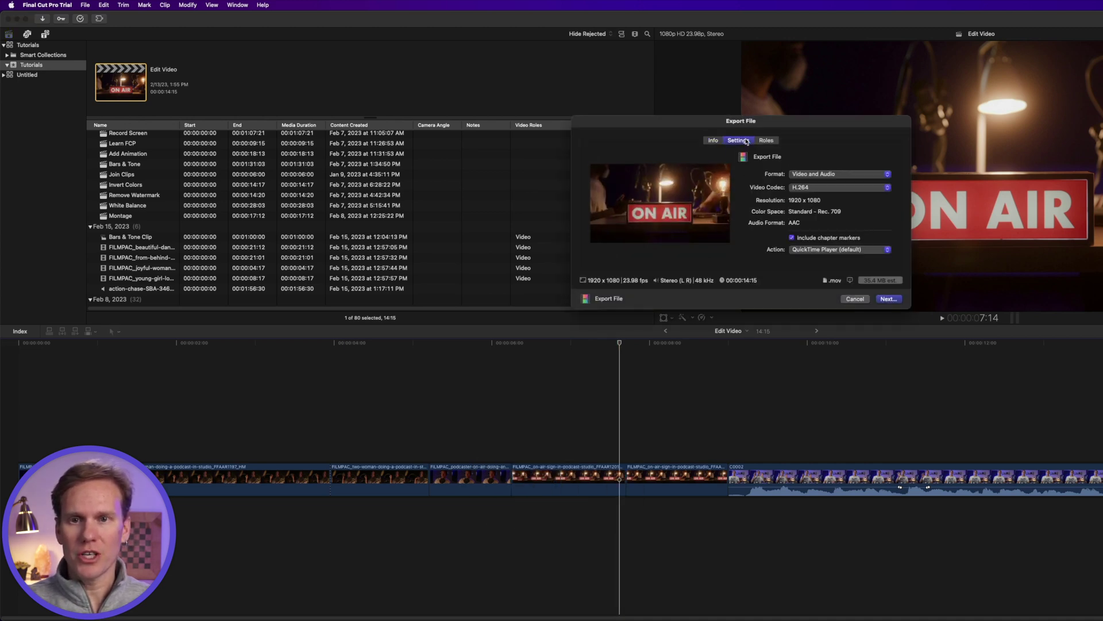
{"action": "left_click", "coordinate": [888, 299]}
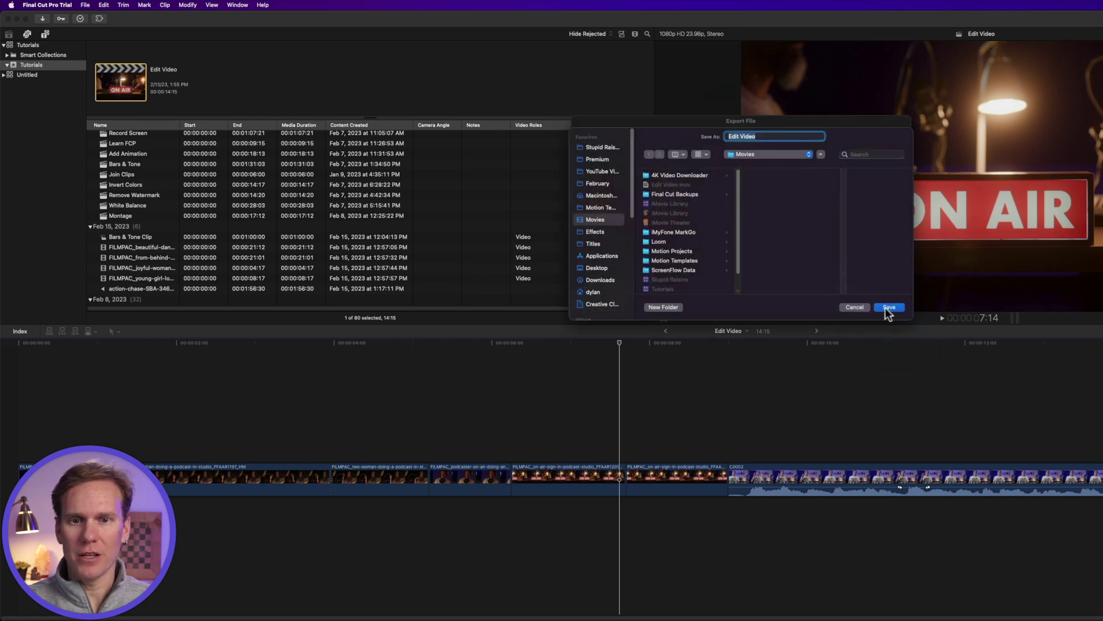
{"action": "left_click", "coordinate": [854, 307]}
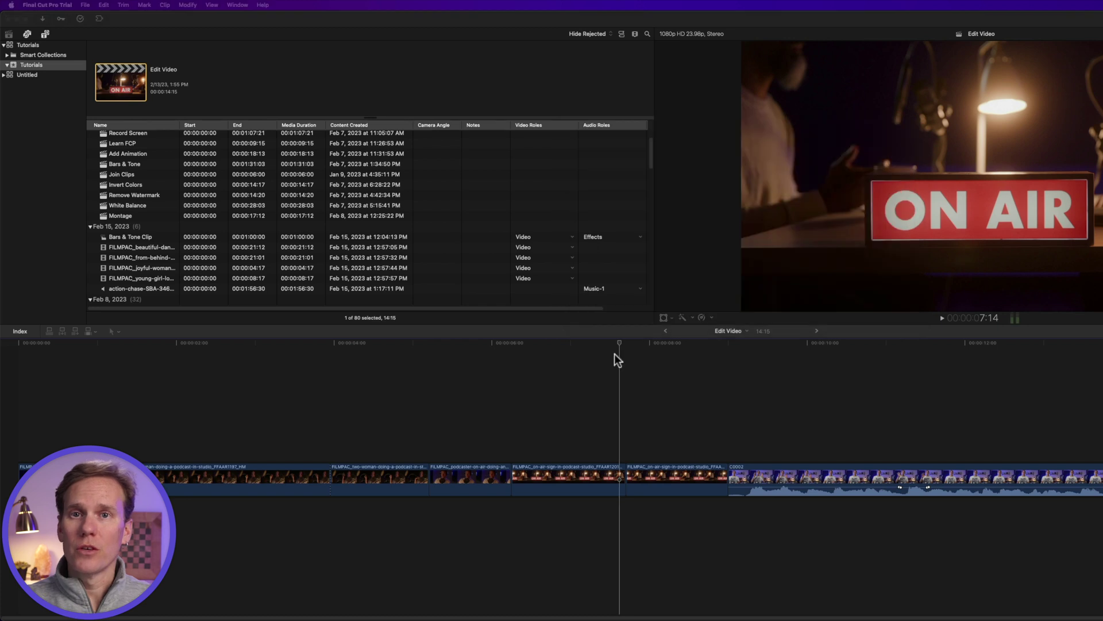
- Check the available share destinations, bring up the default Export File dialog for the project, and dismiss it without exporting
{"action": "left_click", "coordinate": [84, 6]}
{"action": "mouse_move", "coordinate": [106, 113]}
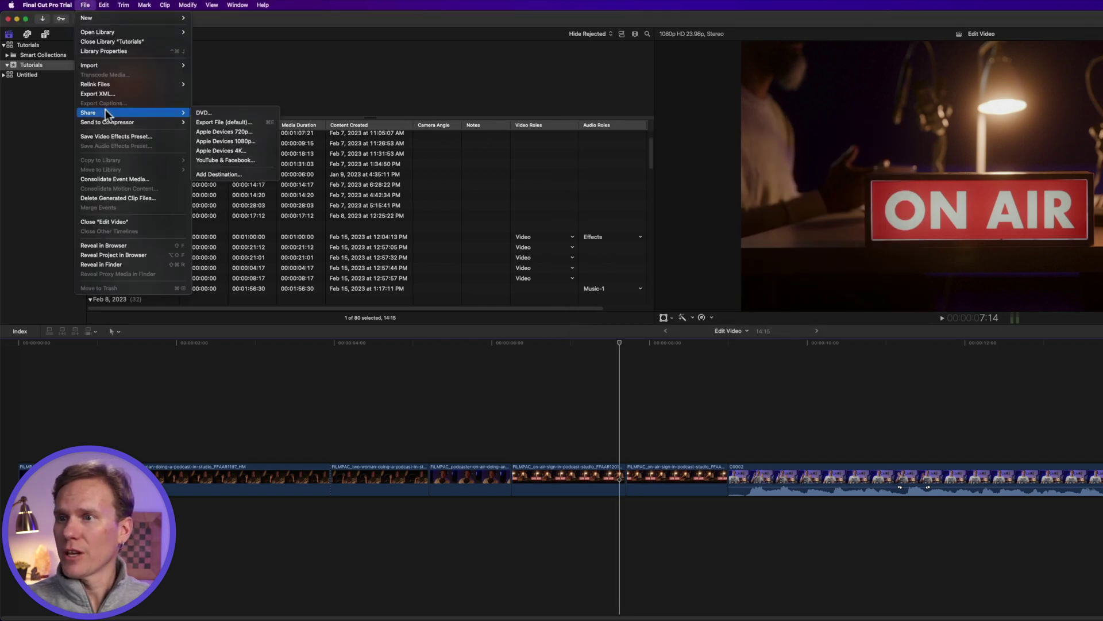
{"action": "left_click", "coordinate": [251, 129]}
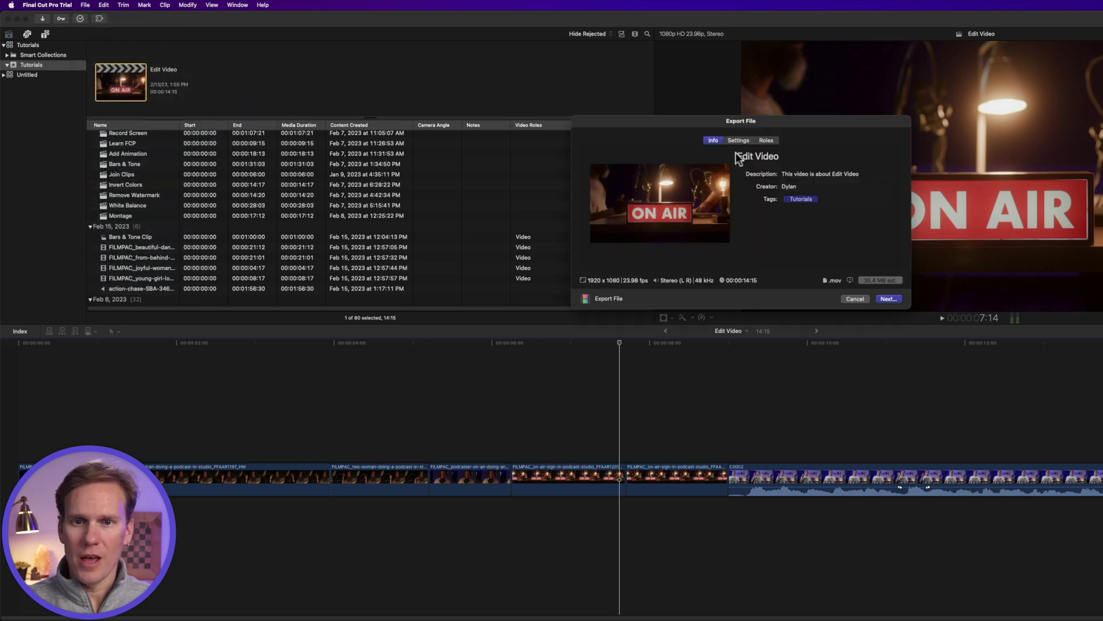
{"action": "left_click", "coordinate": [856, 298]}
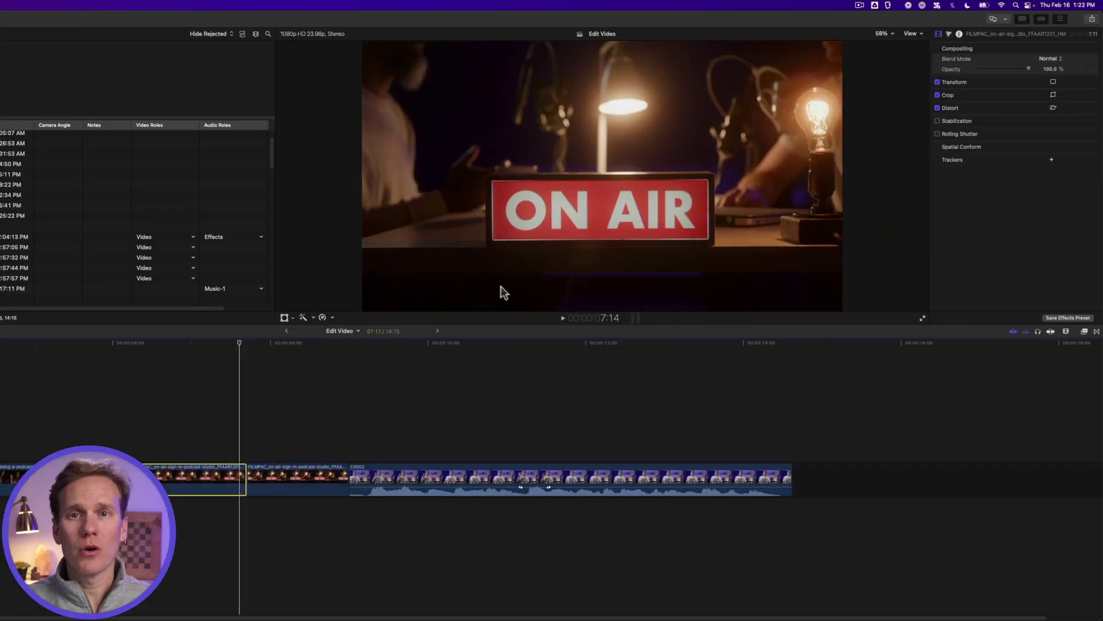
- Check the project's share destination list and the Destinations settings, and close them without changing anything
{"action": "left_click", "coordinate": [1092, 19]}
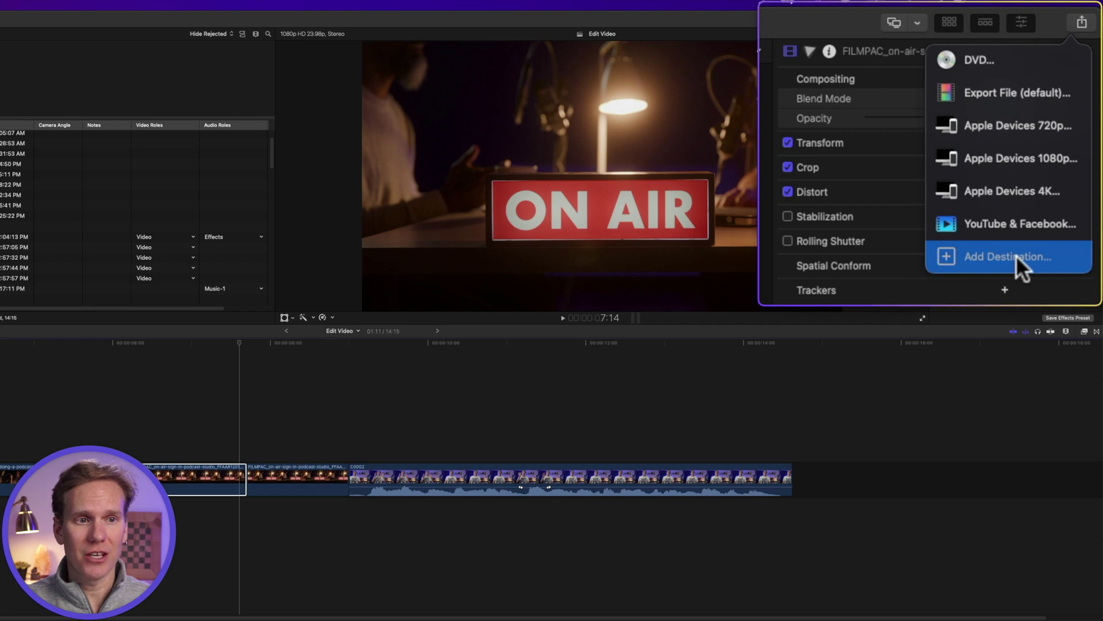
{"action": "left_click", "coordinate": [458, 379]}
{"action": "left_click", "coordinate": [455, 378]}
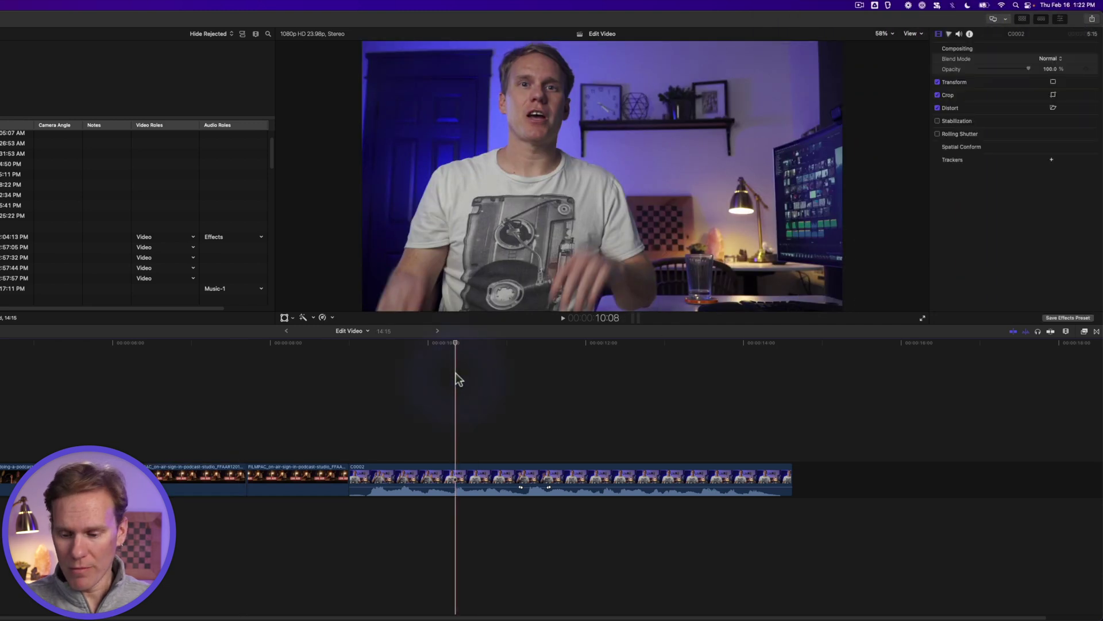
{"action": "key", "text": "super+comma"}
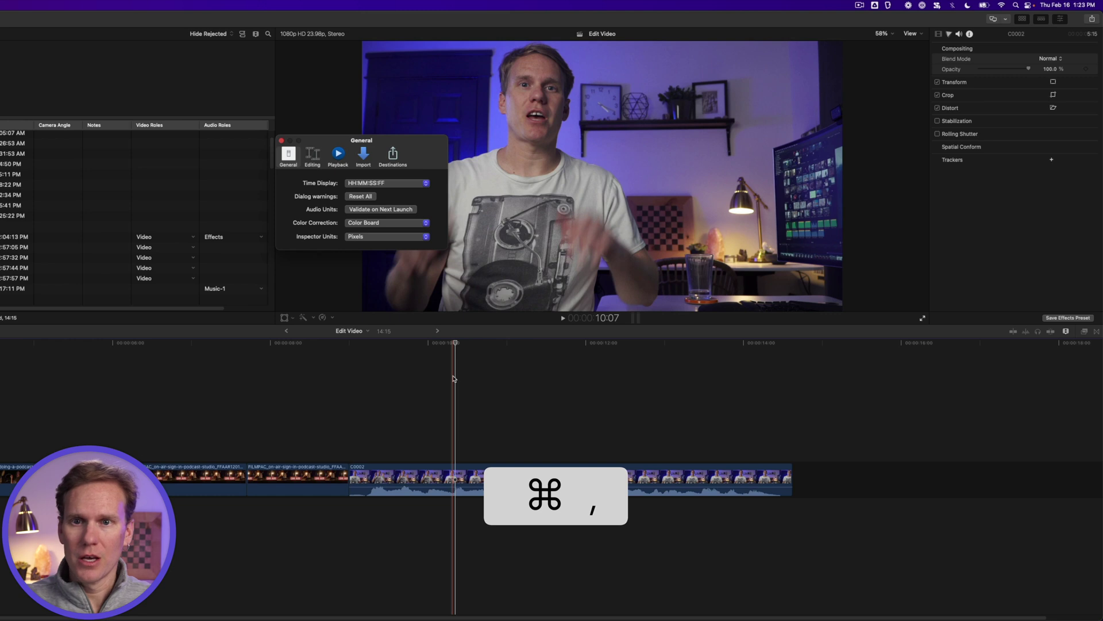
{"action": "left_click", "coordinate": [393, 154]}
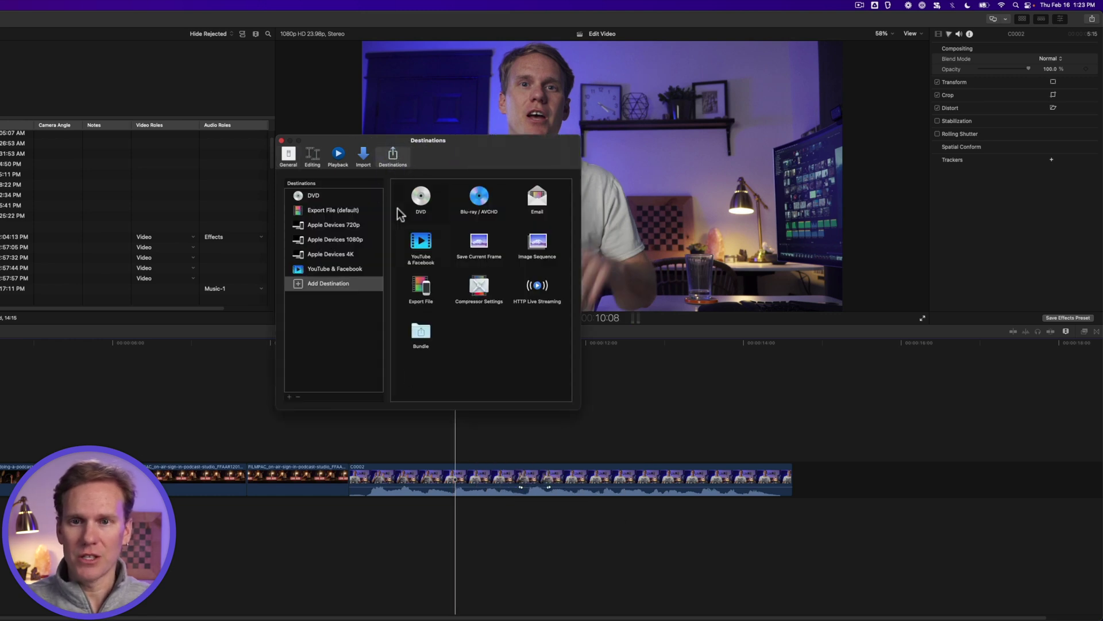
{"action": "key", "text": "super+w"}
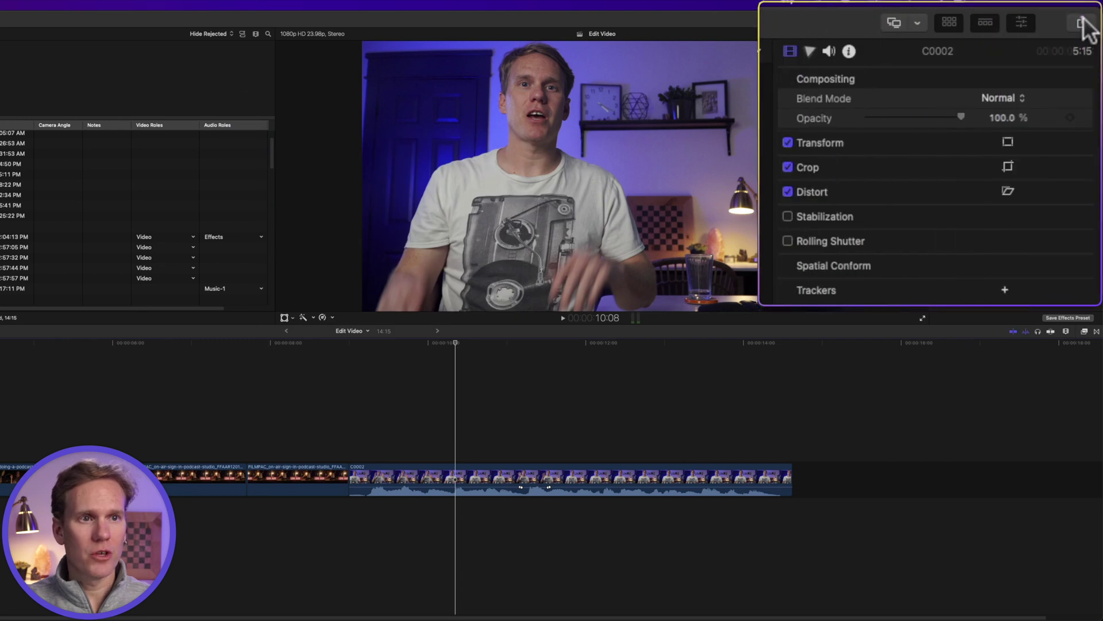
- Bring up the Add Destination settings and add a new Export File destination to the destinations list
{"action": "left_click", "coordinate": [1092, 19]}
{"action": "left_click", "coordinate": [1028, 249]}
{"action": "left_click_drag", "start_coordinate": [560, 150], "coordinate": [496, 149]}
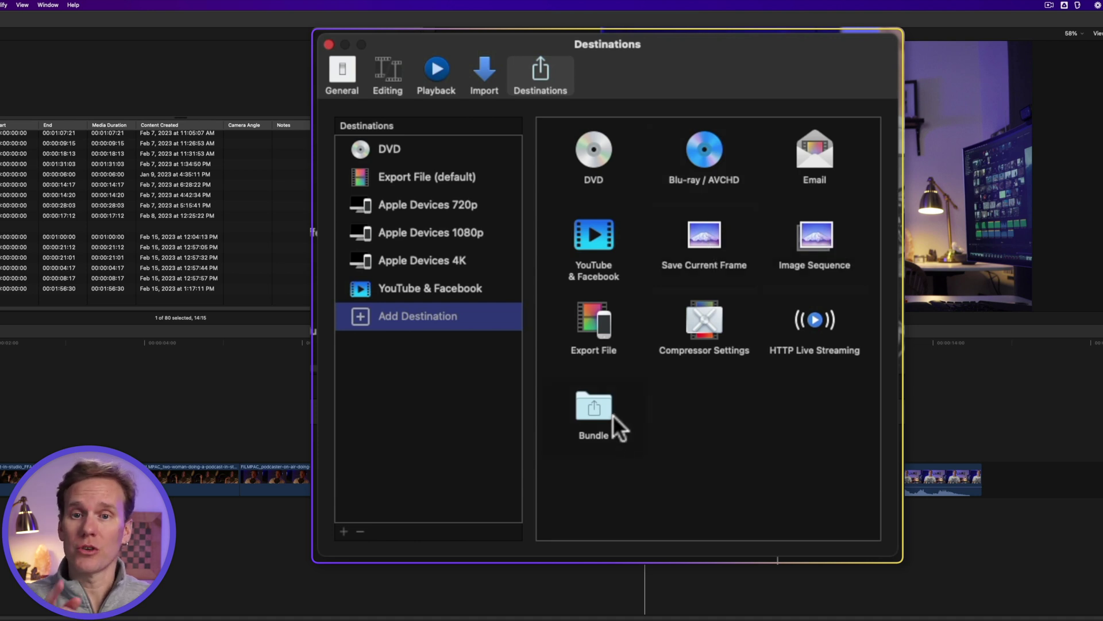
{"action": "left_click_drag", "start_coordinate": [598, 326], "coordinate": [483, 305]}
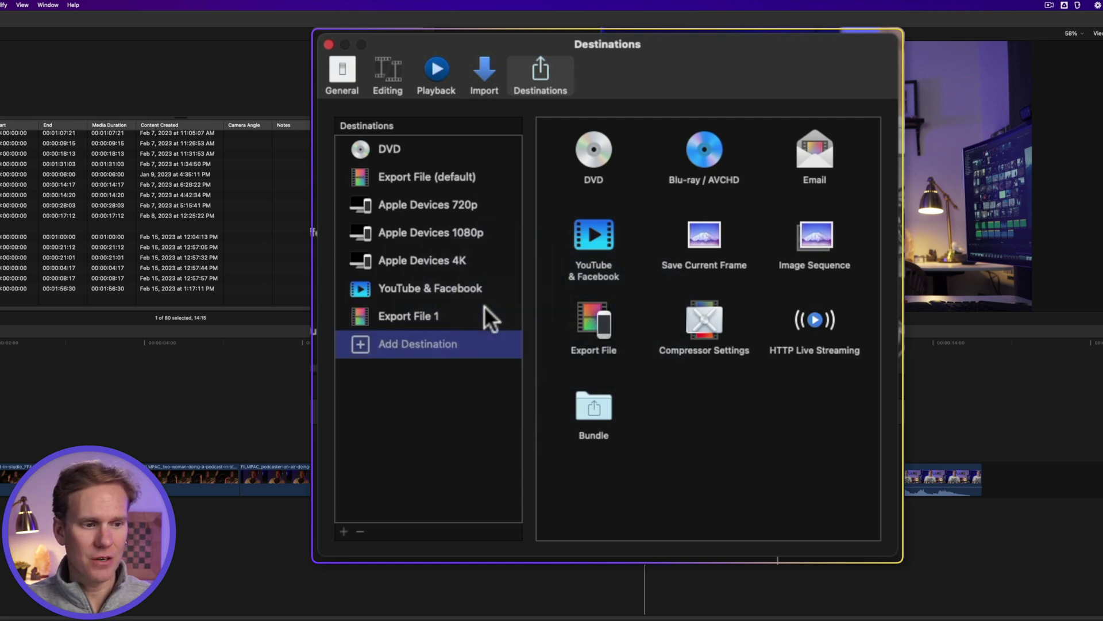
- Set the new Export File 1 destination to Web Hosting format, H.264 Better Quality codec and 4096 x 2160 resolution
{"action": "left_click", "coordinate": [462, 318]}
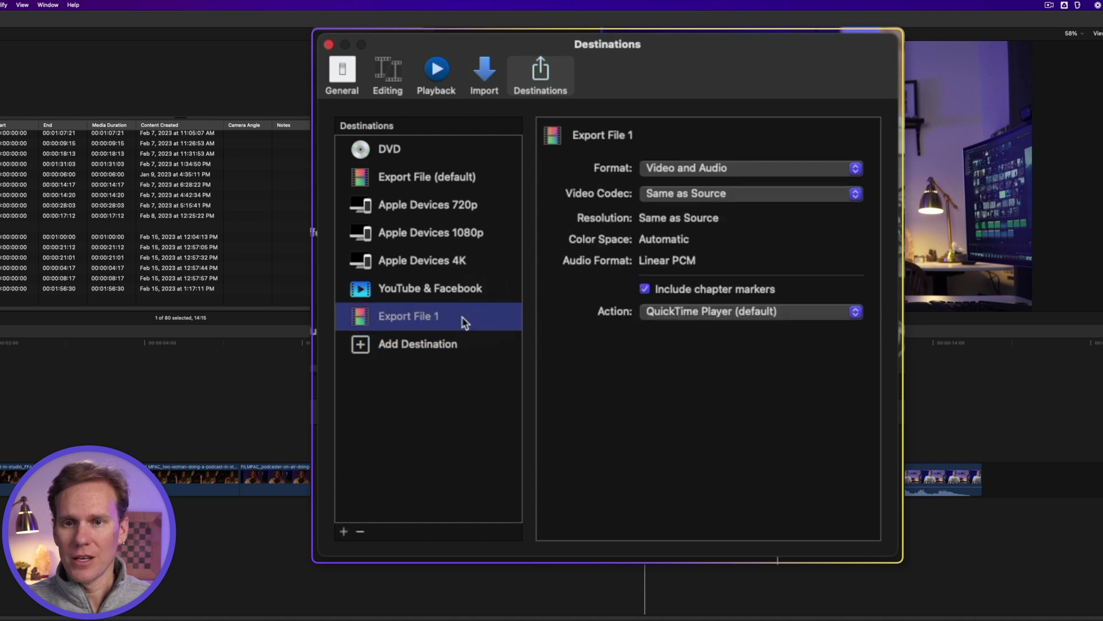
{"action": "left_click", "coordinate": [675, 168]}
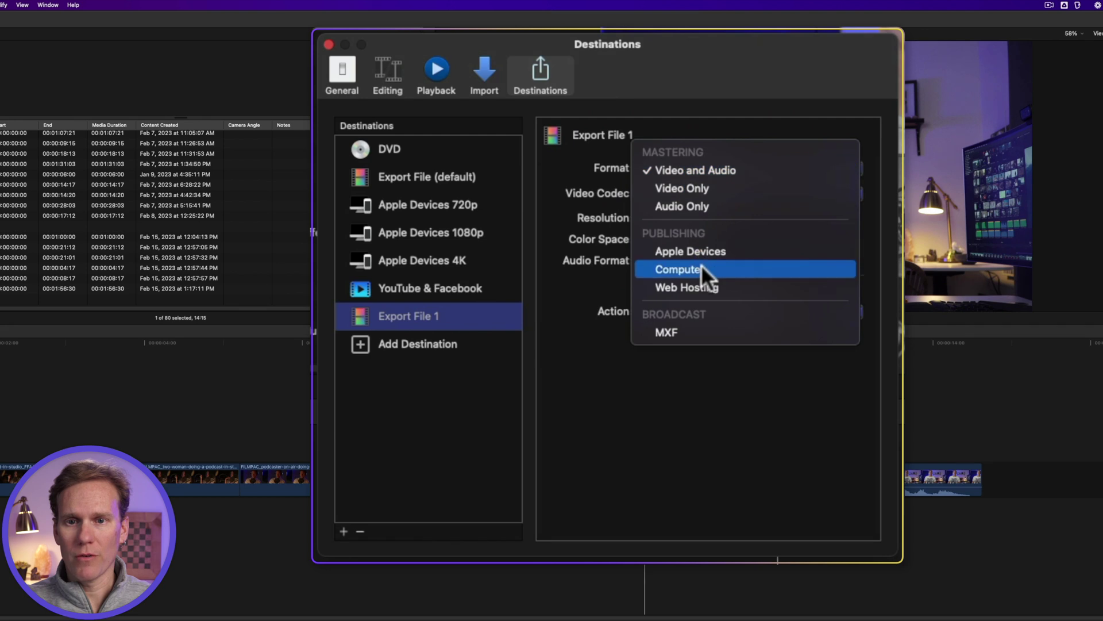
{"action": "left_click", "coordinate": [705, 285]}
{"action": "left_click", "coordinate": [712, 191]}
{"action": "left_click", "coordinate": [727, 212]}
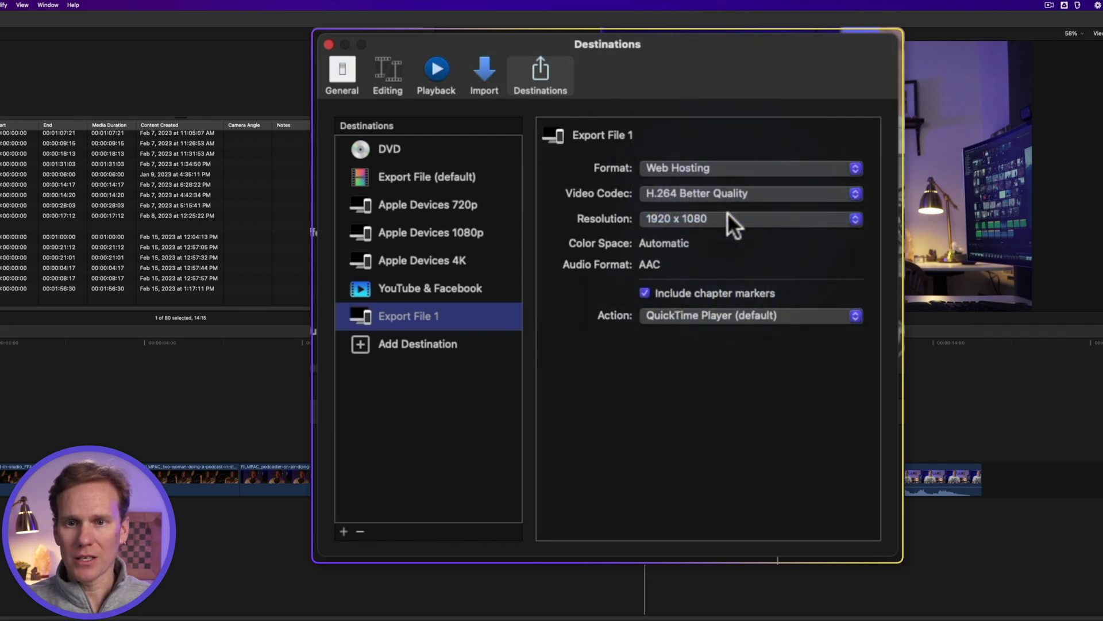
{"action": "left_click", "coordinate": [705, 218]}
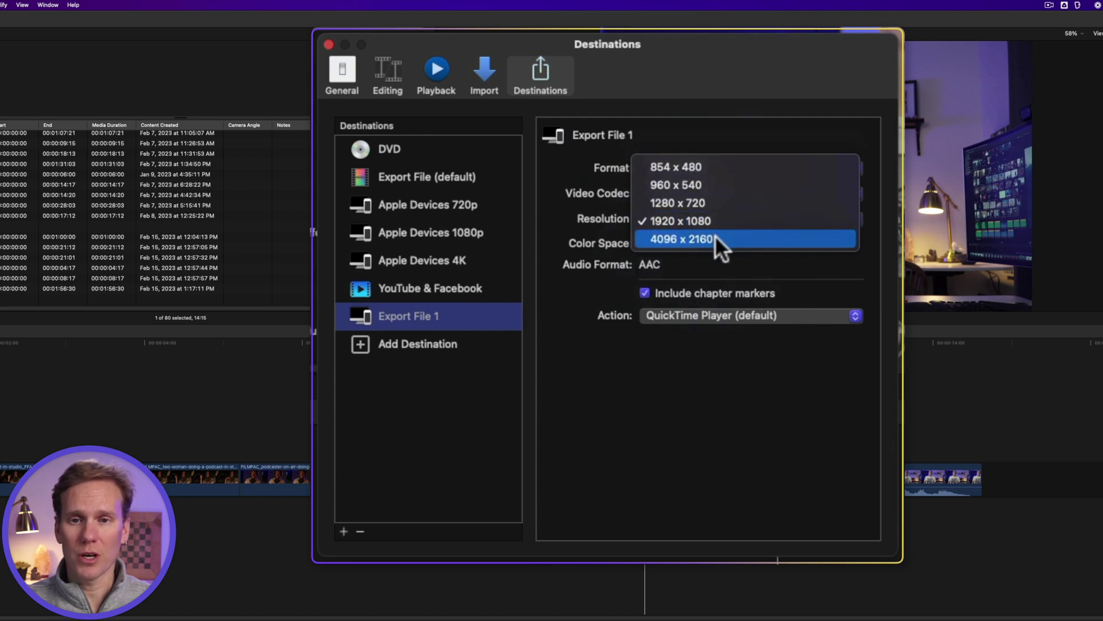
{"action": "left_click", "coordinate": [716, 238]}
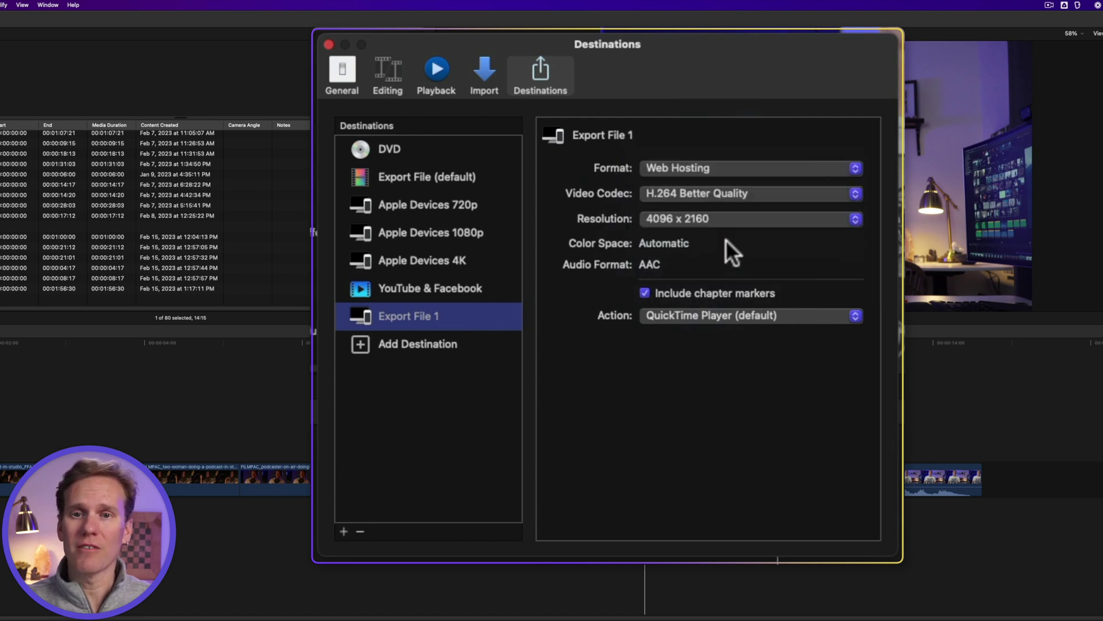
- Set the Export File 1 destination's action to Save only and exclude chapter markers
{"action": "left_click", "coordinate": [705, 312]}
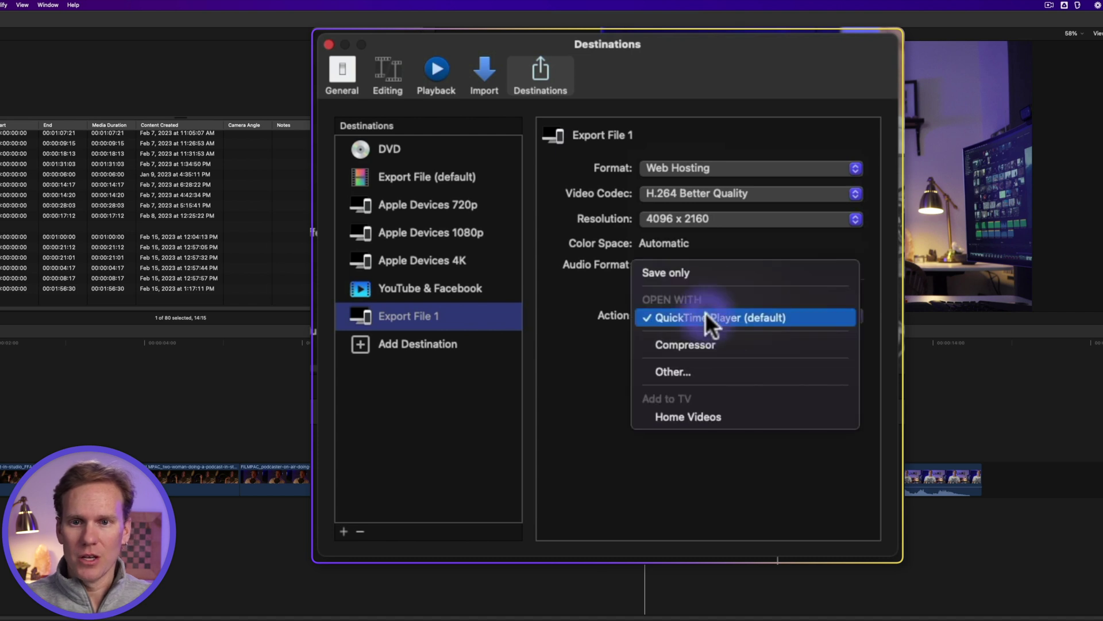
{"action": "left_click", "coordinate": [695, 271]}
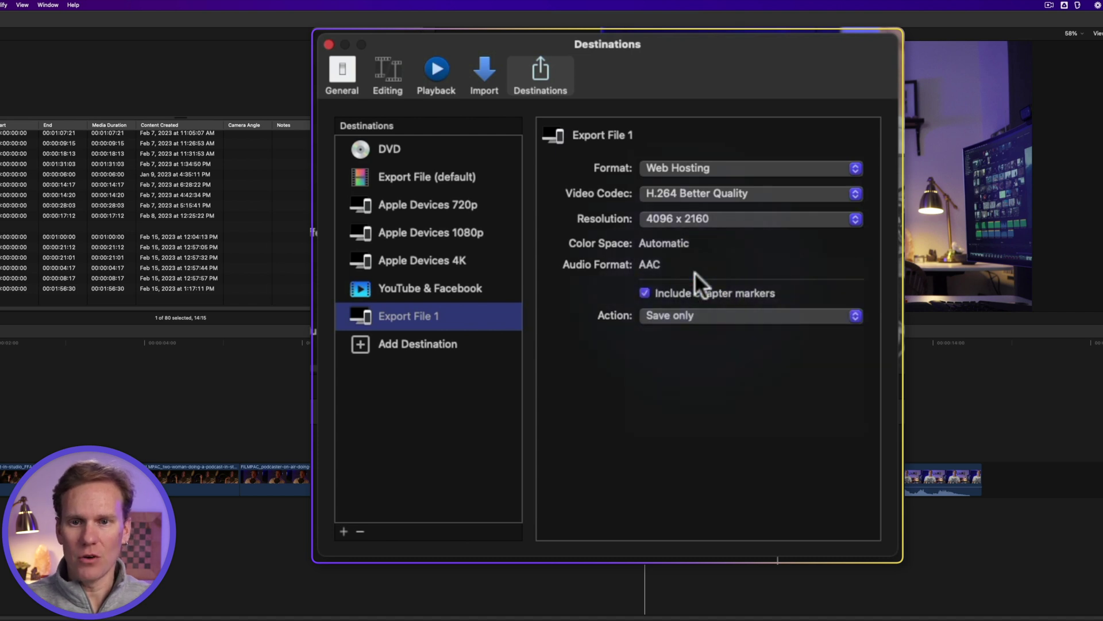
{"action": "left_click", "coordinate": [646, 292]}
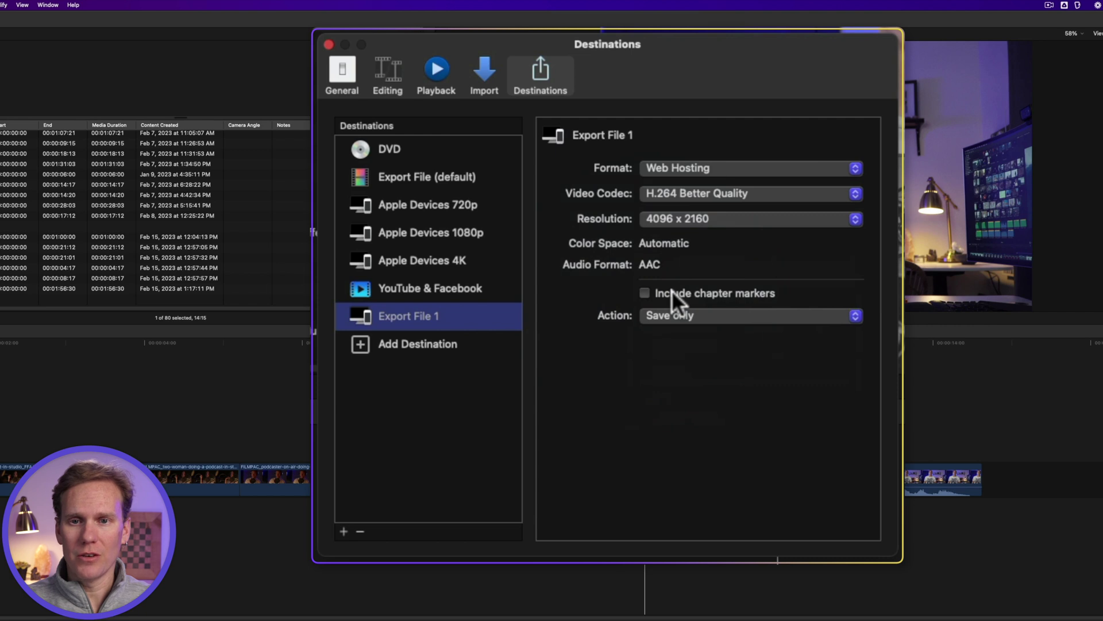
- Rename the Export File 1 destination as Web Video
{"action": "double_click", "coordinate": [436, 316]}
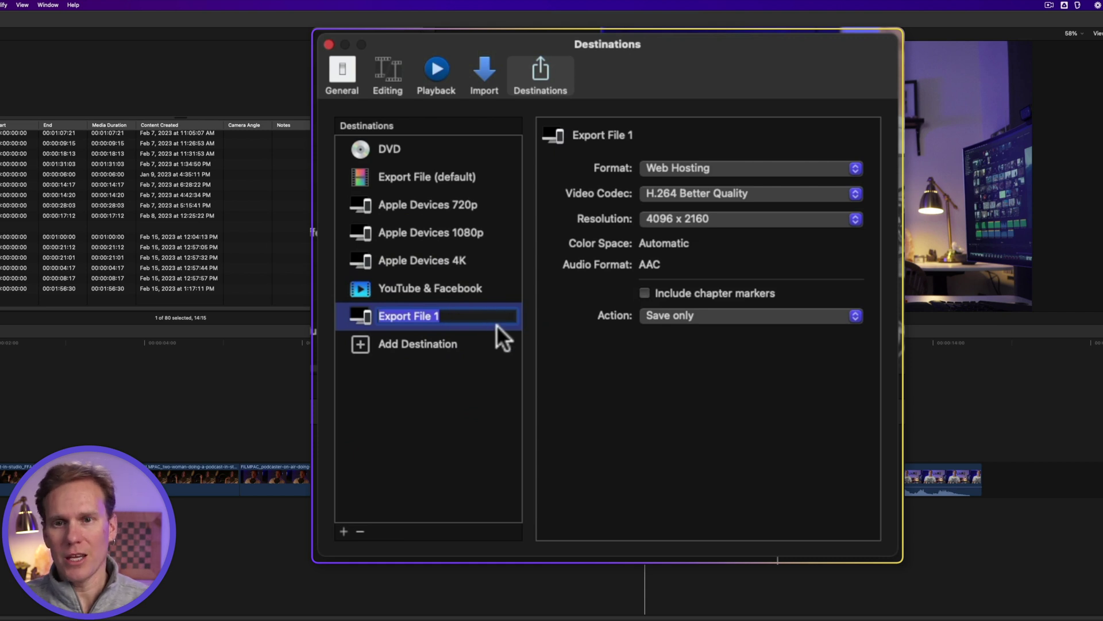
{"action": "type", "text": "Web Video"}
{"action": "key", "text": "Return"}
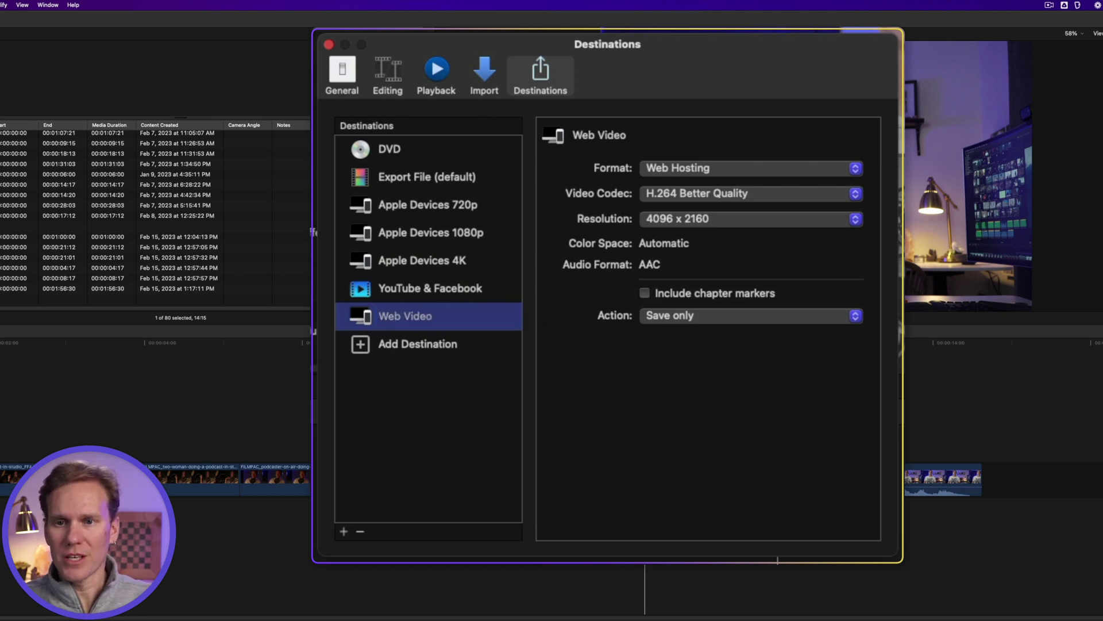
- Make Web Video the default destination, bring up the project's default export dialog, and dismiss it without exporting
{"action": "left_click", "coordinate": [463, 178]}
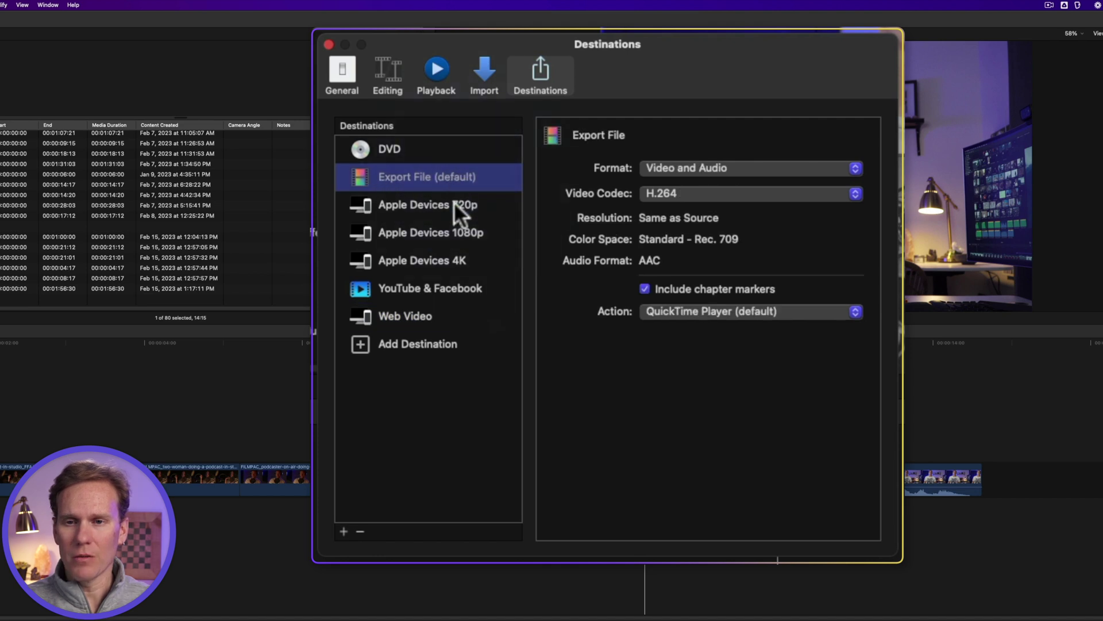
{"action": "left_click", "coordinate": [441, 319]}
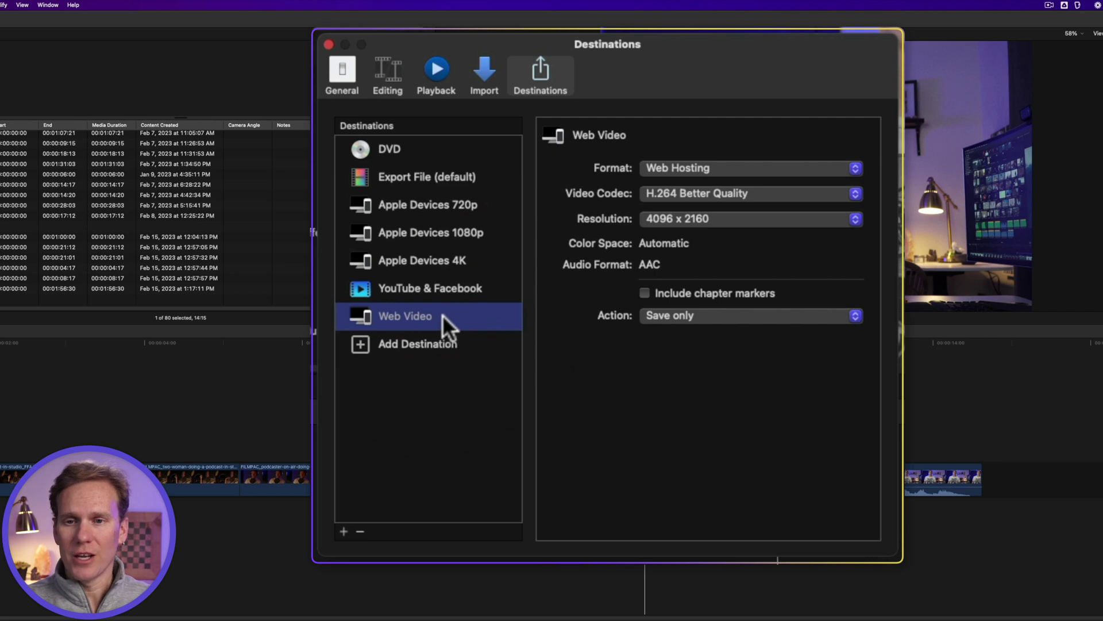
{"action": "right_click", "coordinate": [443, 315]}
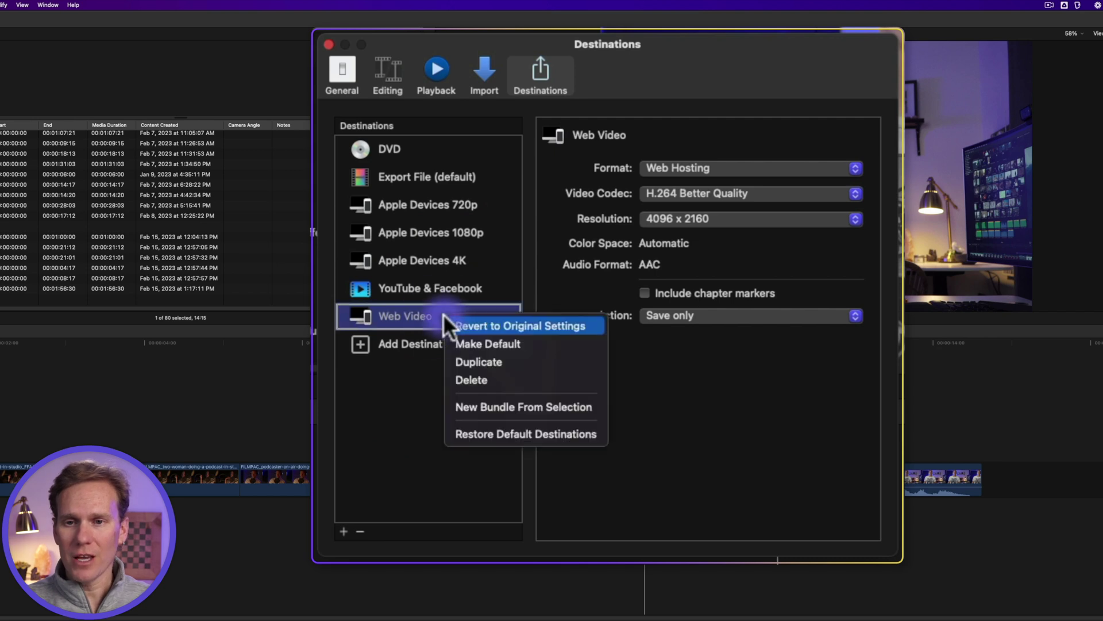
{"action": "left_click", "coordinate": [527, 344]}
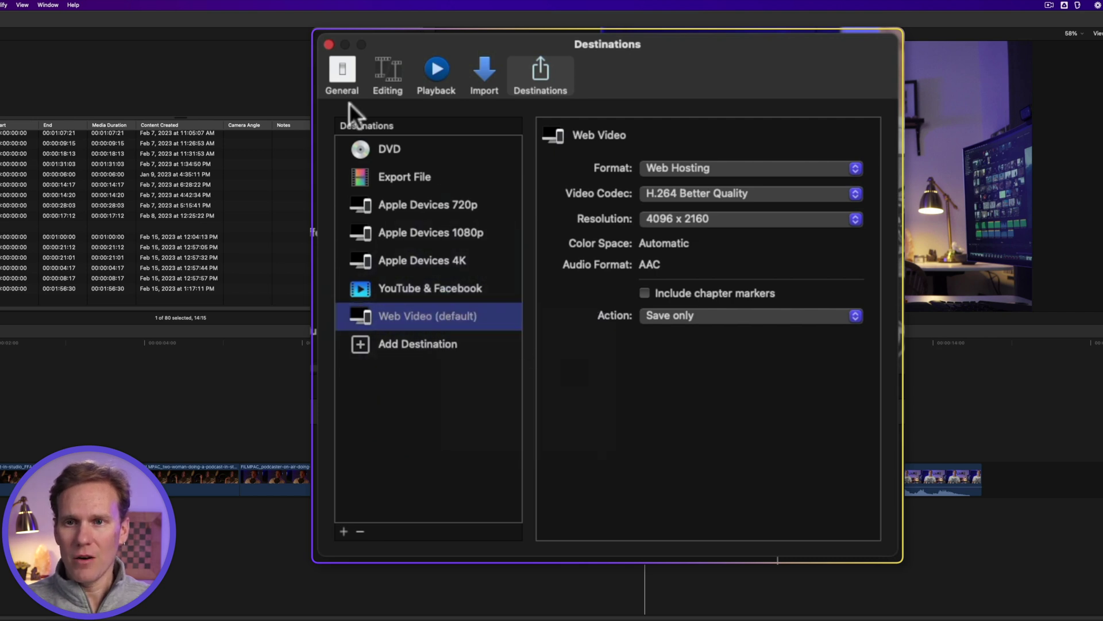
{"action": "left_click", "coordinate": [329, 44]}
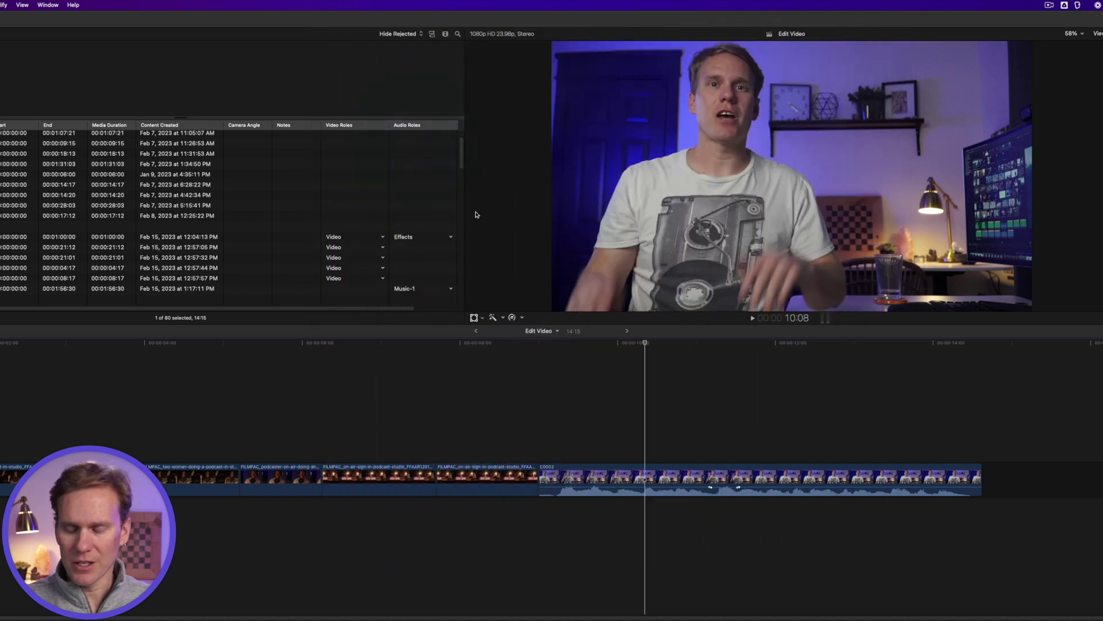
{"action": "key", "text": "super+e"}
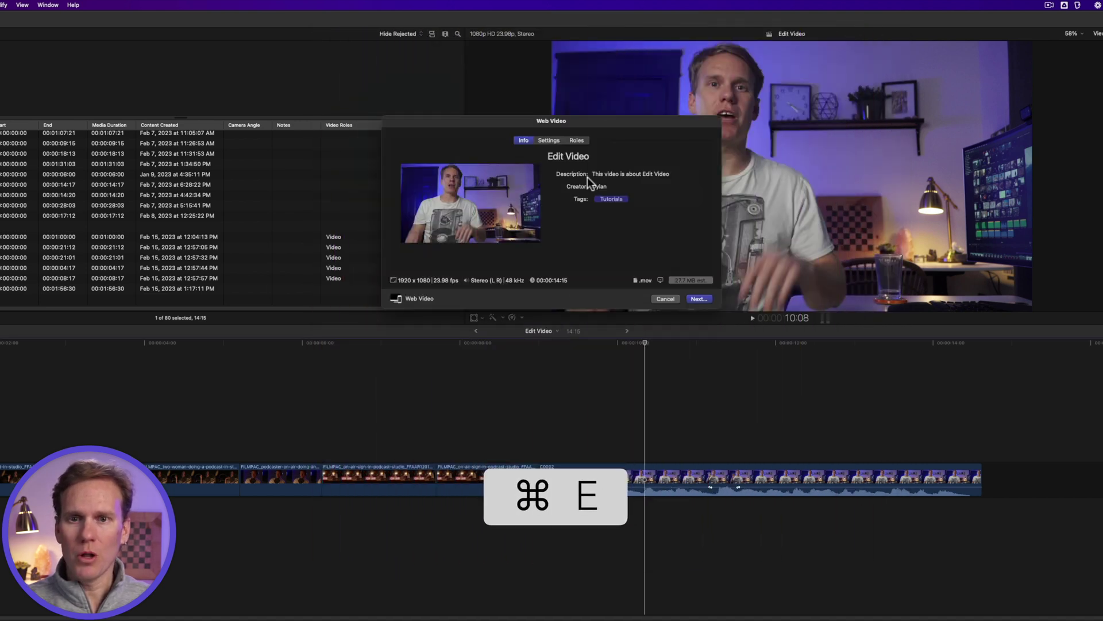
{"action": "left_click", "coordinate": [602, 104]}
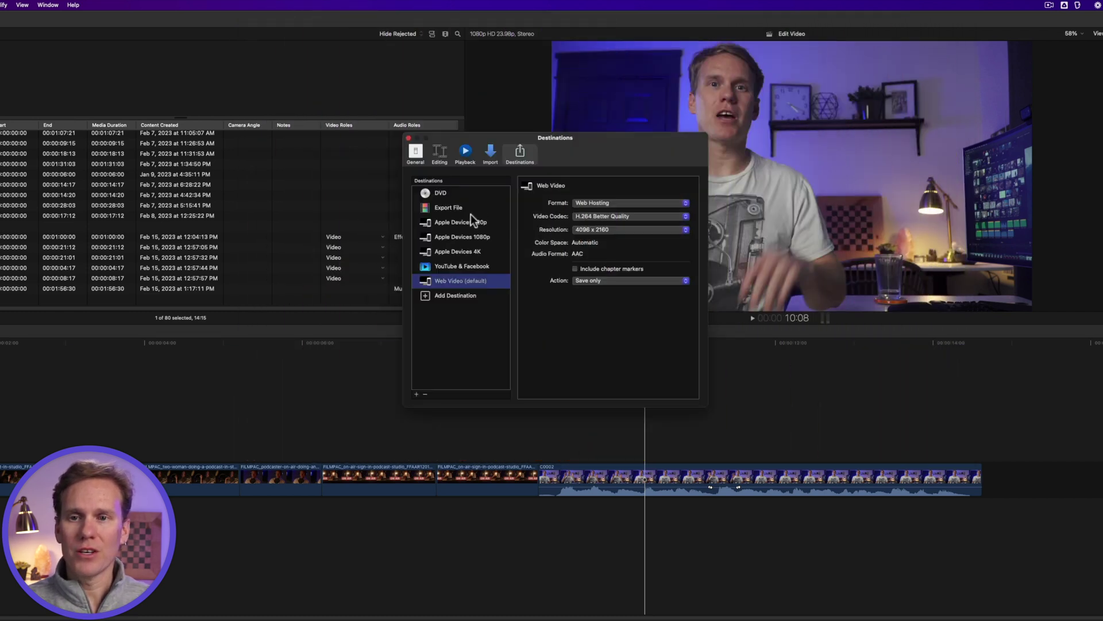
- Make Export File the default destination again
{"action": "left_click", "coordinate": [470, 209]}
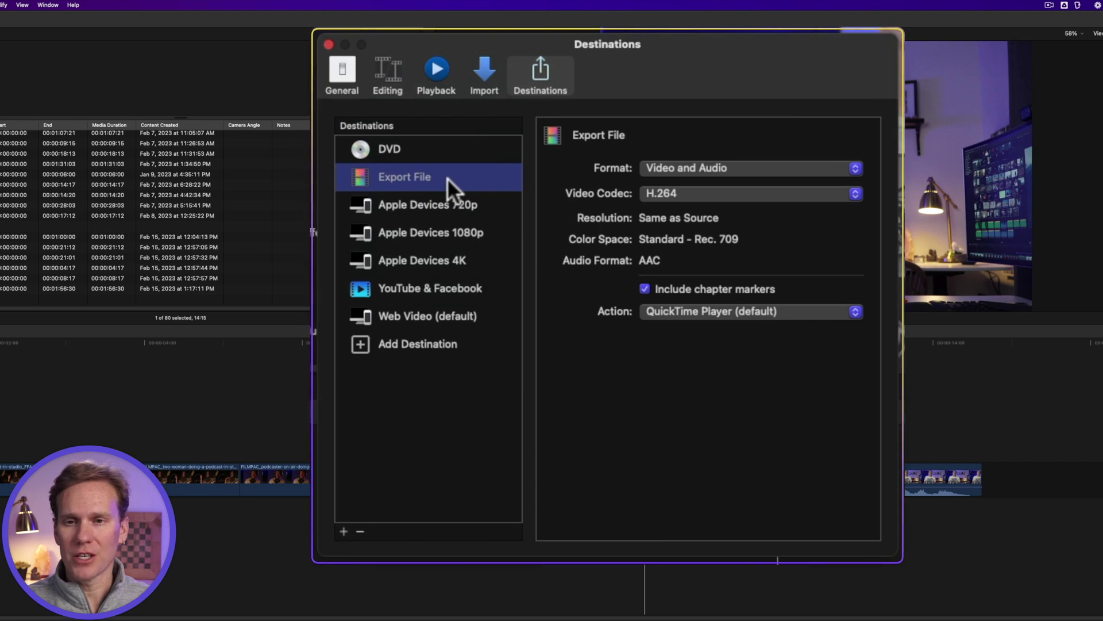
{"action": "right_click", "coordinate": [447, 178]}
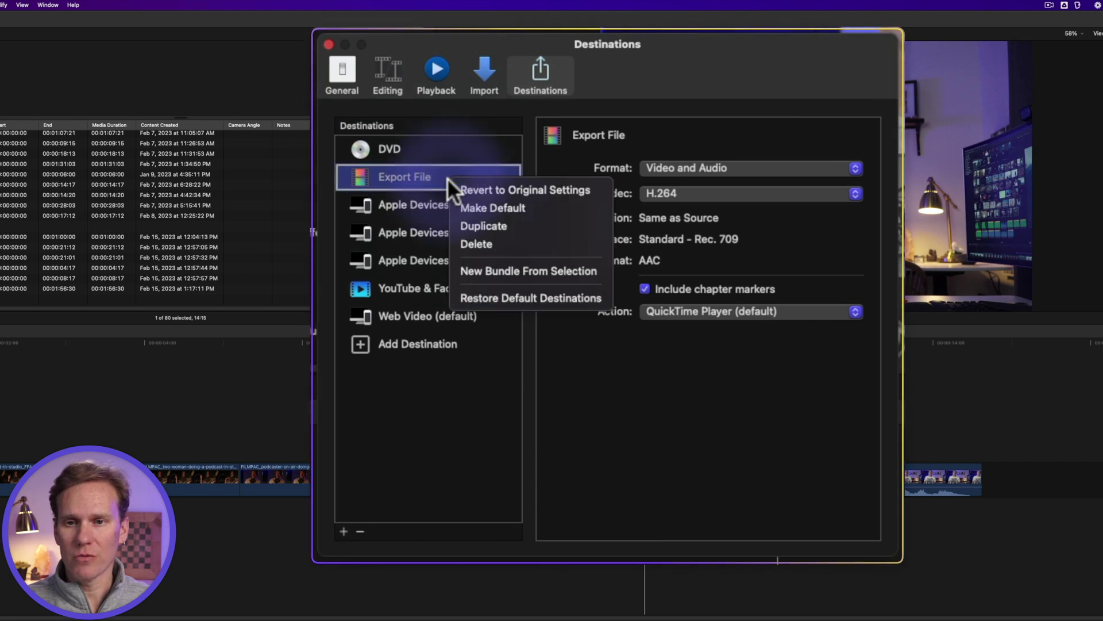
{"action": "left_click", "coordinate": [512, 209]}
- Delete the Web Video destination from the destinations list
{"action": "left_click", "coordinate": [436, 313]}
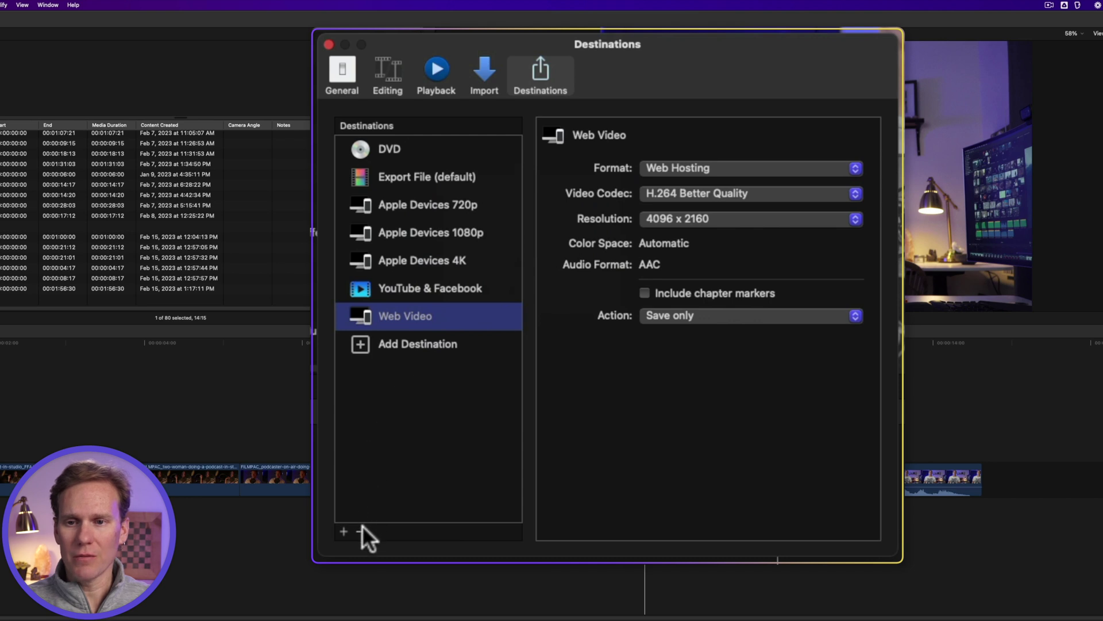
{"action": "right_click", "coordinate": [459, 308]}
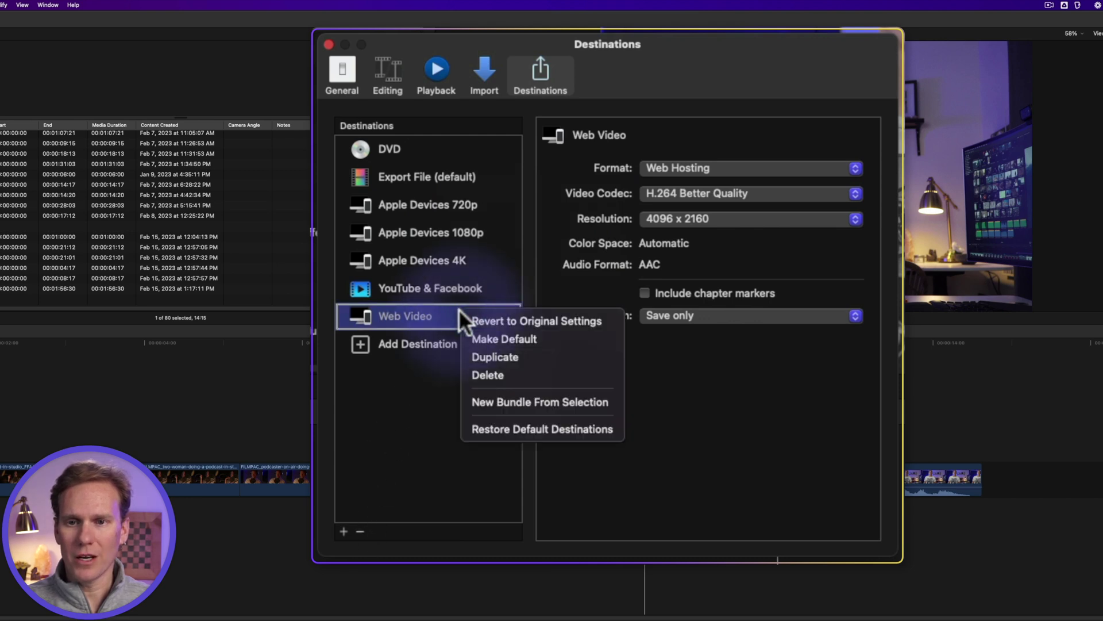
{"action": "left_click", "coordinate": [492, 374]}
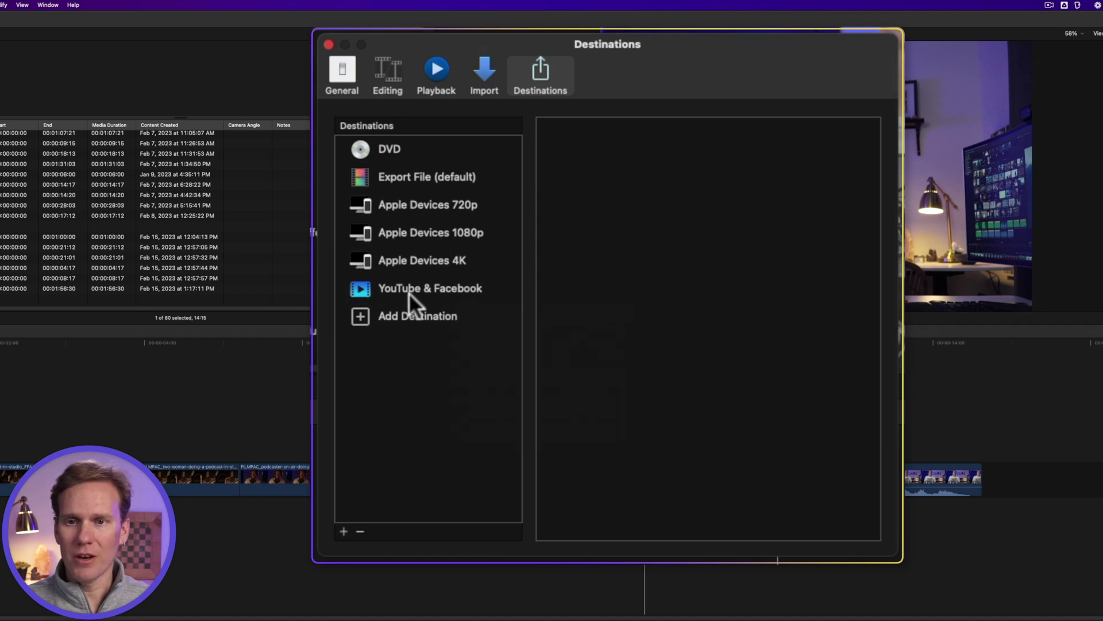
- Duplicate the Apple Devices 720p destination, open the copy's name for editing, and remove the copy
{"action": "left_click", "coordinate": [417, 205]}
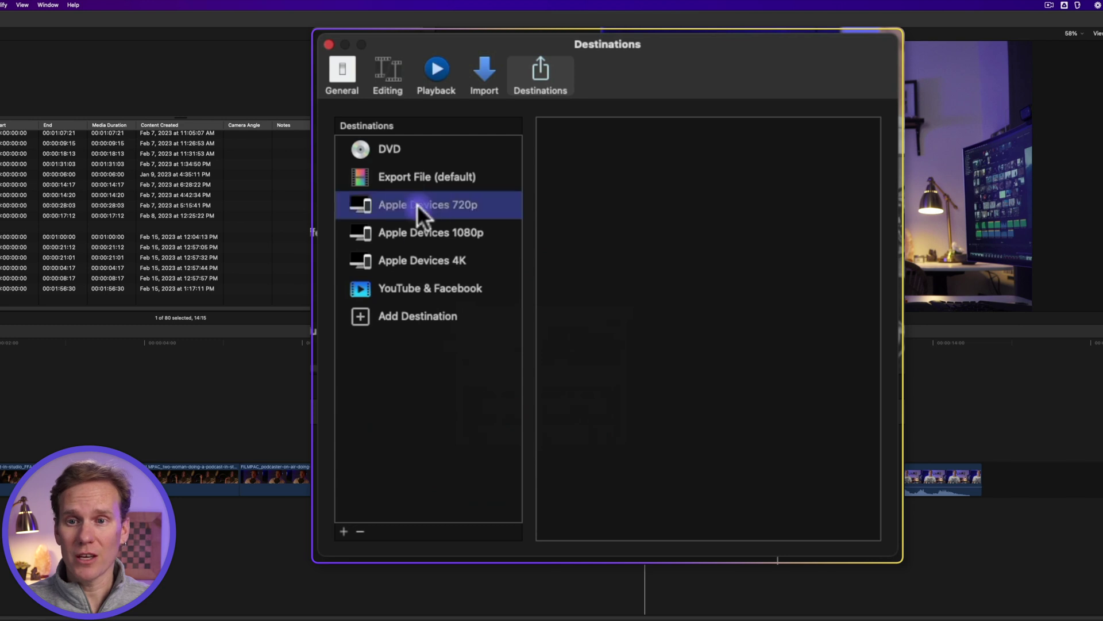
{"action": "right_click", "coordinate": [419, 208]}
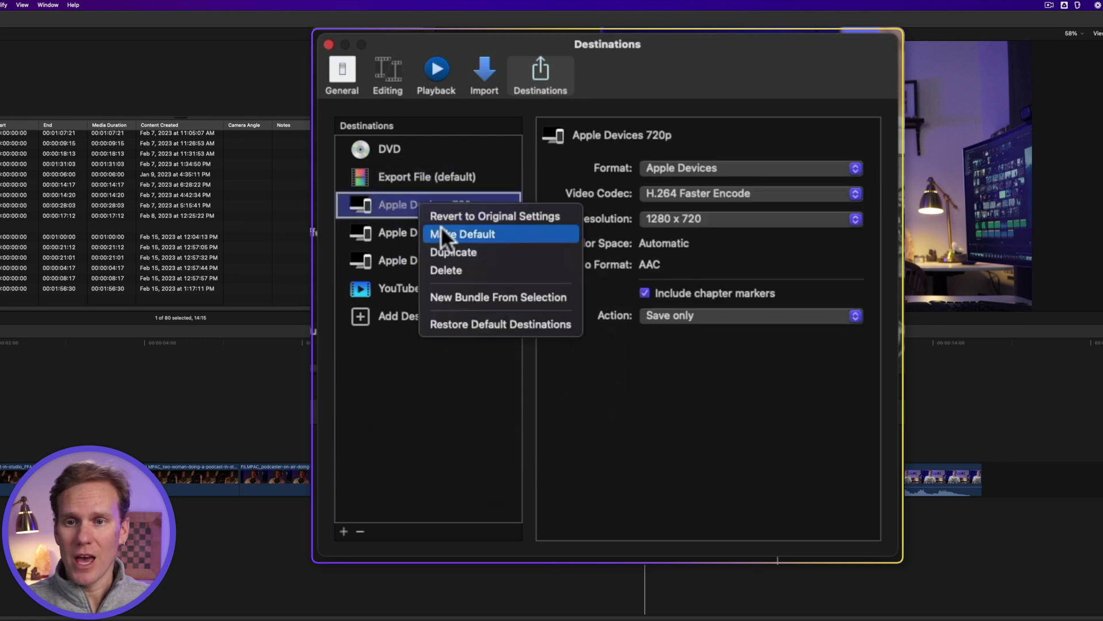
{"action": "left_click", "coordinate": [461, 251]}
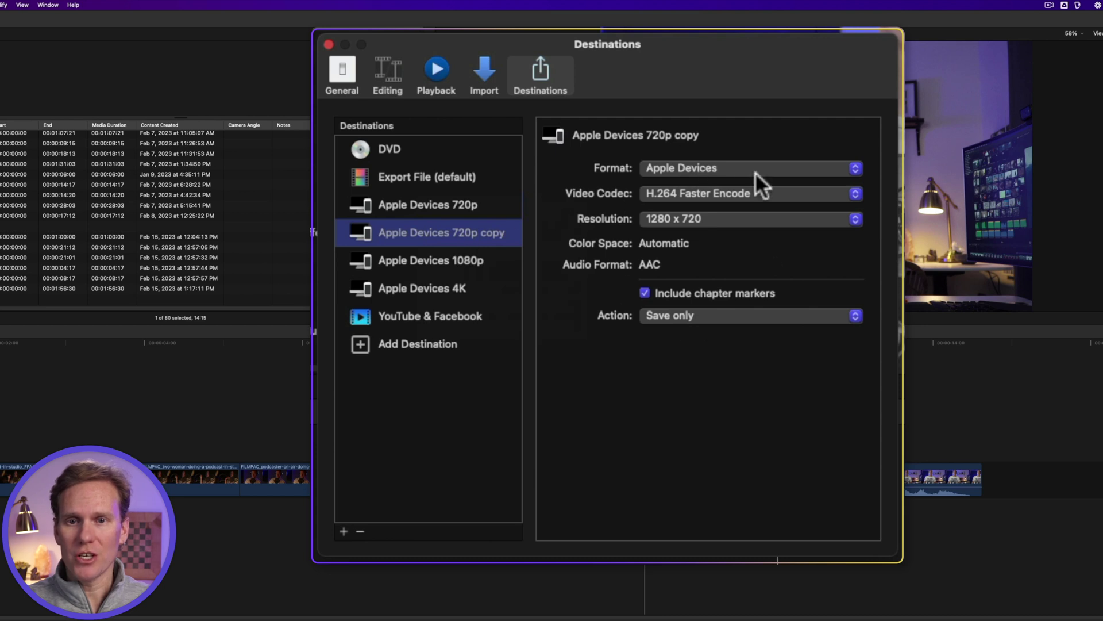
{"action": "double_click", "coordinate": [405, 236]}
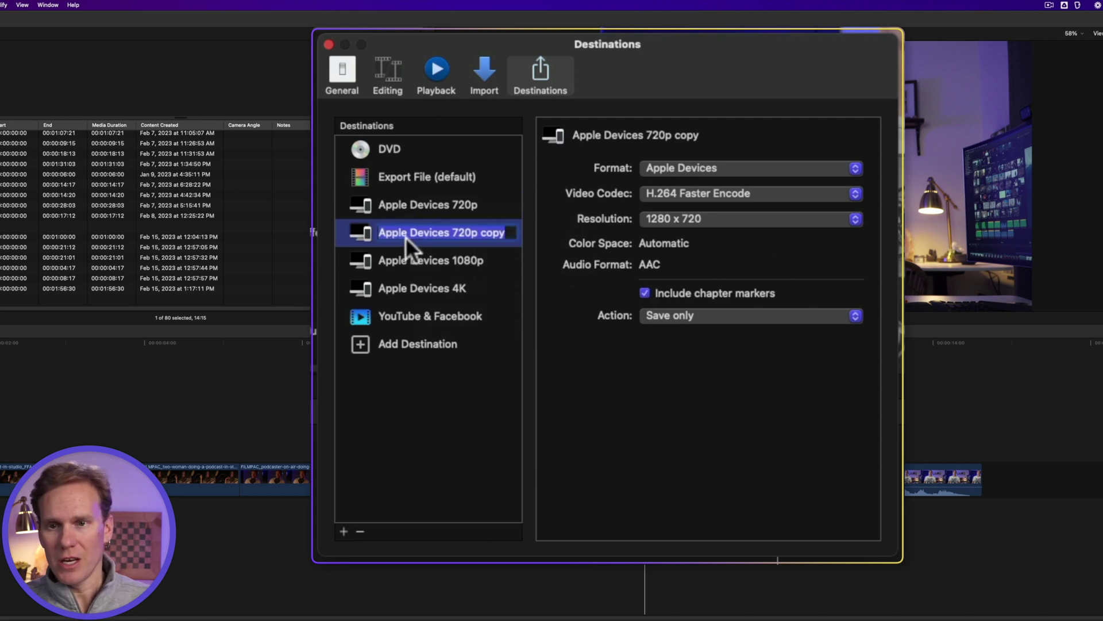
{"action": "left_click", "coordinate": [361, 531]}
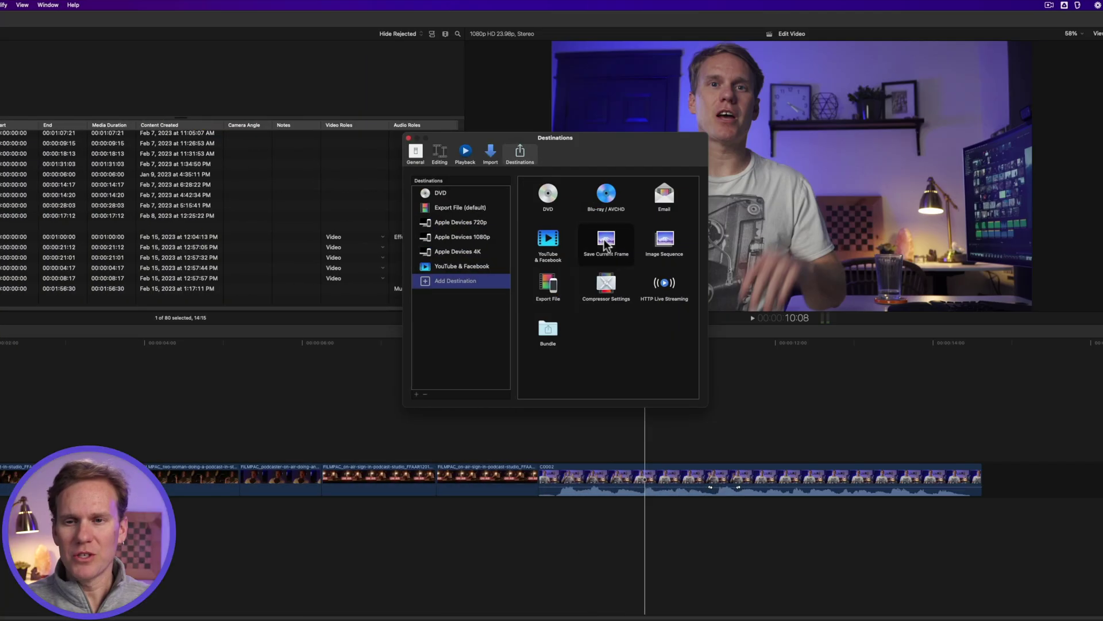
- Add a Save Current Frame destination below YouTube & Facebook in the destinations list
{"action": "left_click_drag", "start_coordinate": [611, 239], "coordinate": [499, 292]}
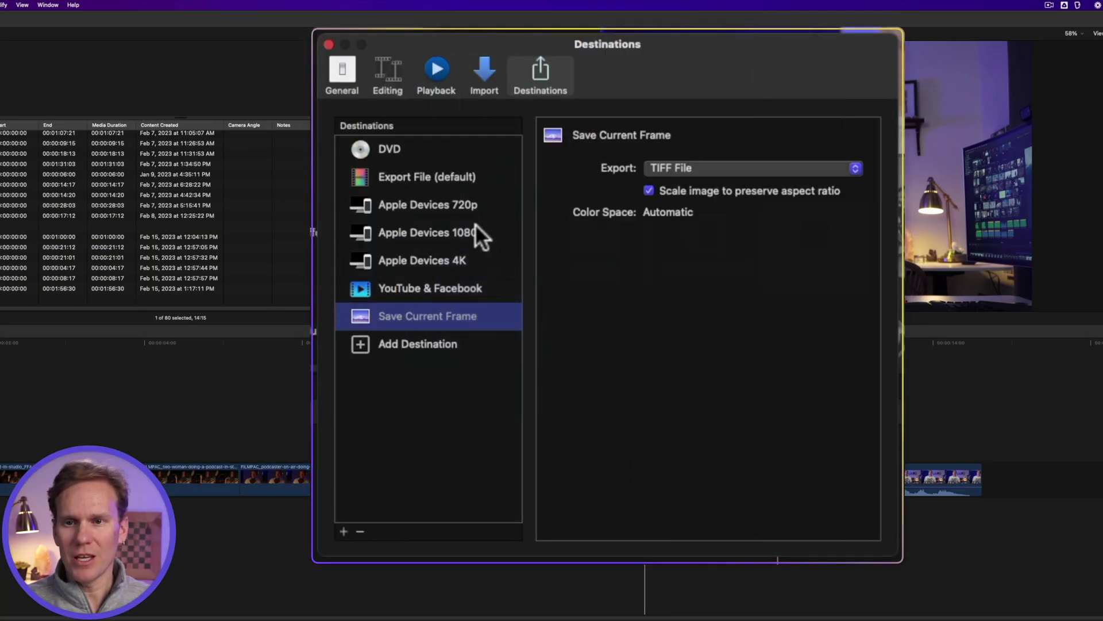
- Add Image Sequence, Export File, Blu-ray / AVCHD, YouTube & Facebook, DVD and the custom Compressed 2 Compressor setting to the destinations list
{"action": "left_click", "coordinate": [436, 344]}
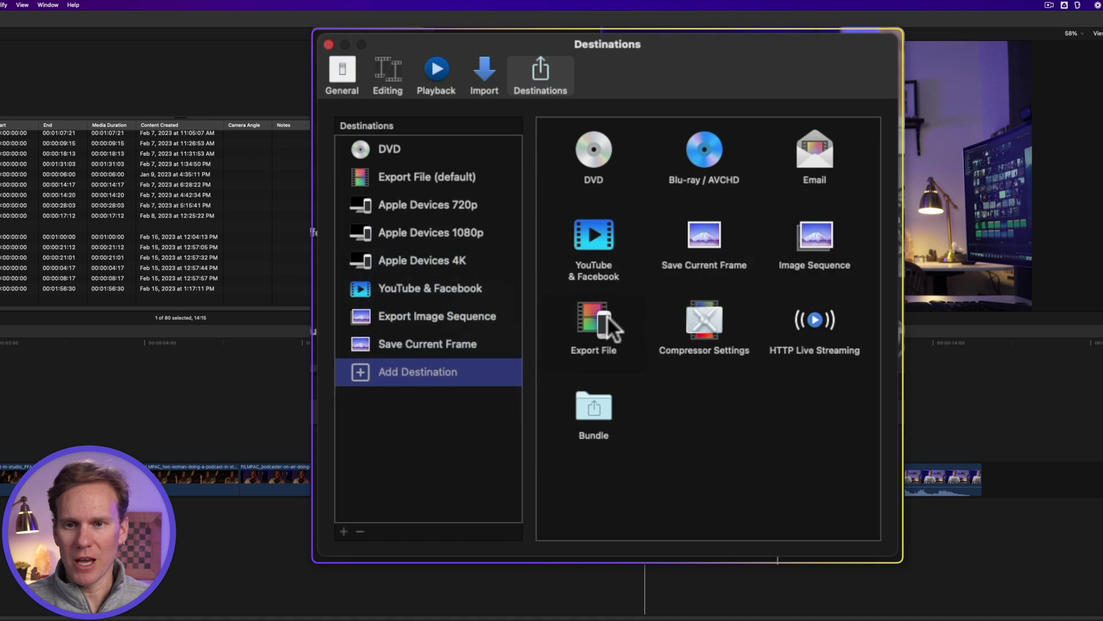
{"action": "left_click_drag", "start_coordinate": [609, 320], "coordinate": [448, 331]}
{"action": "left_click_drag", "start_coordinate": [704, 322], "coordinate": [495, 345]}
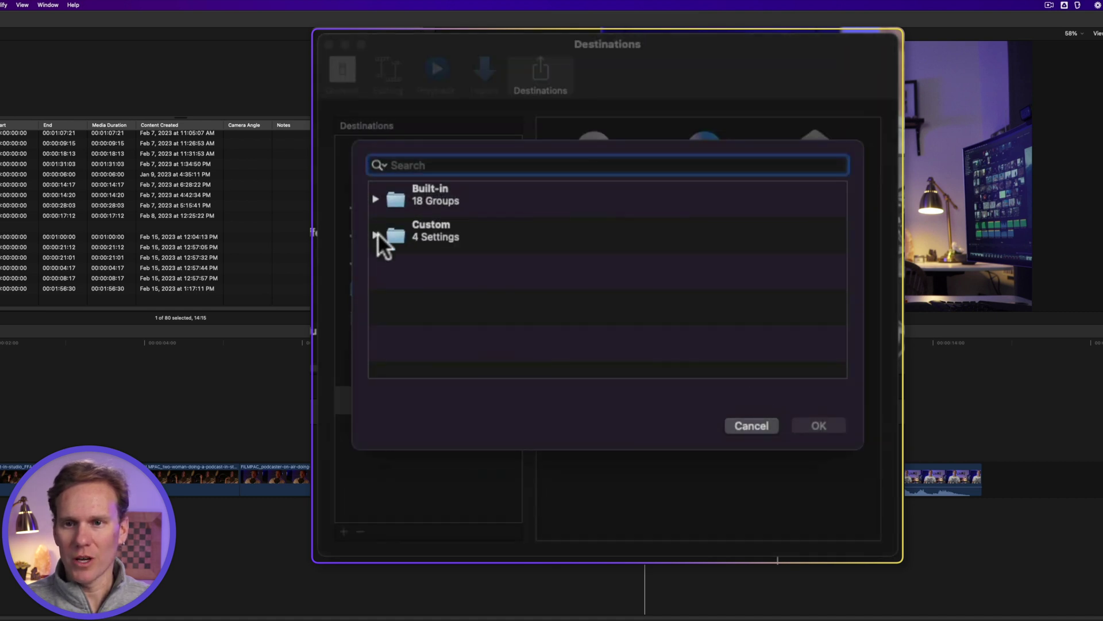
{"action": "left_click", "coordinate": [375, 234]}
{"action": "double_click", "coordinate": [515, 278]}
{"action": "left_click_drag", "start_coordinate": [704, 150], "coordinate": [431, 214]}
{"action": "left_click_drag", "start_coordinate": [604, 150], "coordinate": [422, 191]}
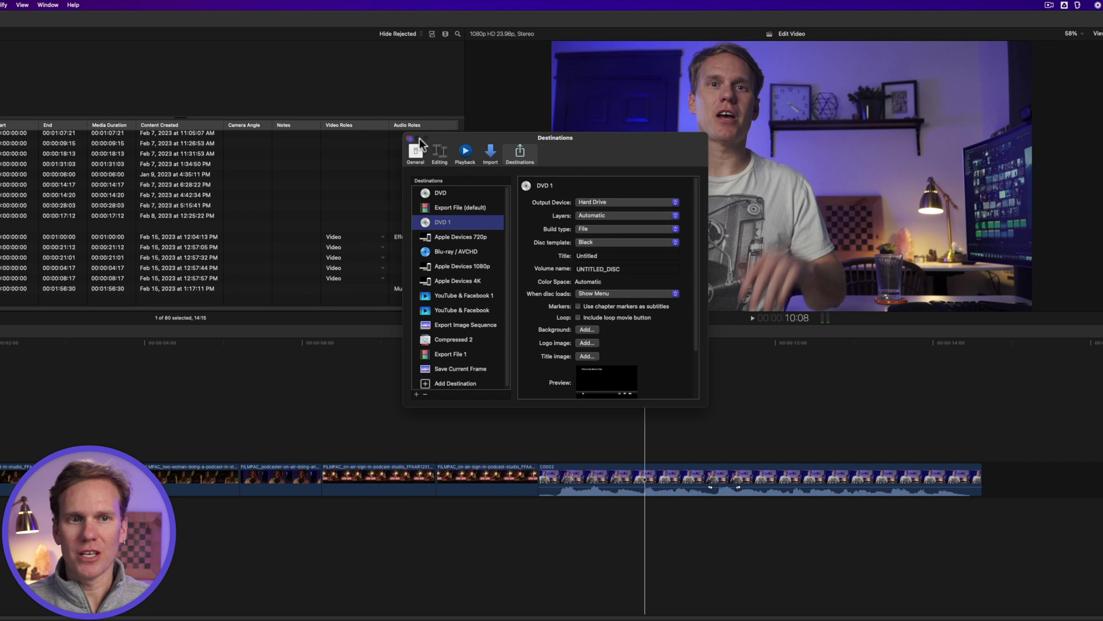
- Check the expanded list of share options for the project and return to the destinations settings
{"action": "left_click", "coordinate": [409, 138]}
{"action": "left_click", "coordinate": [1062, 19]}
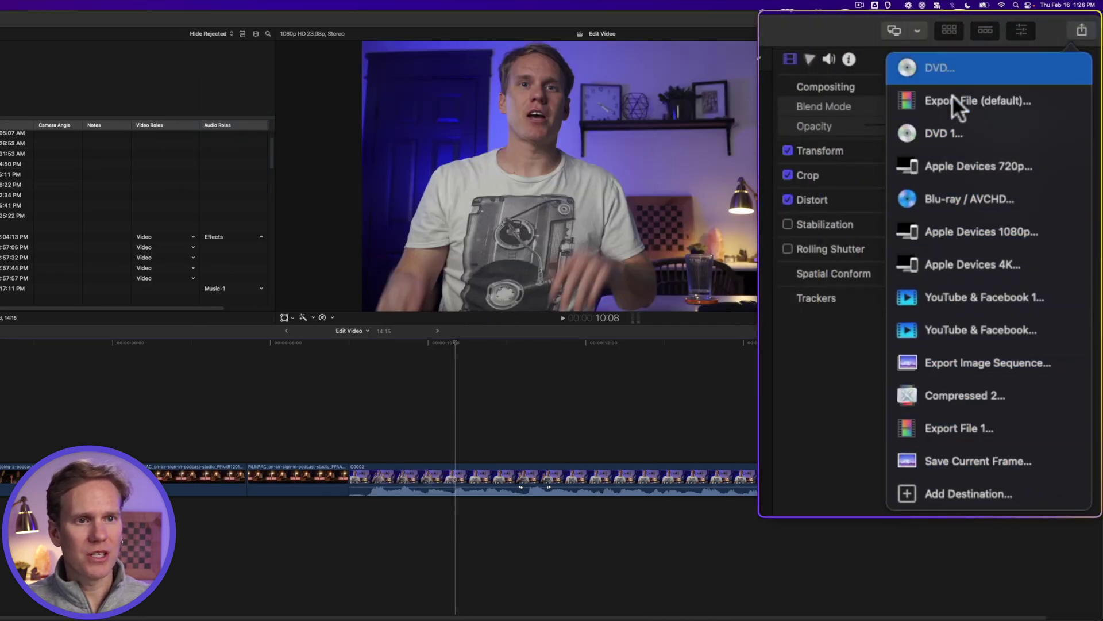
{"action": "left_click", "coordinate": [968, 493]}
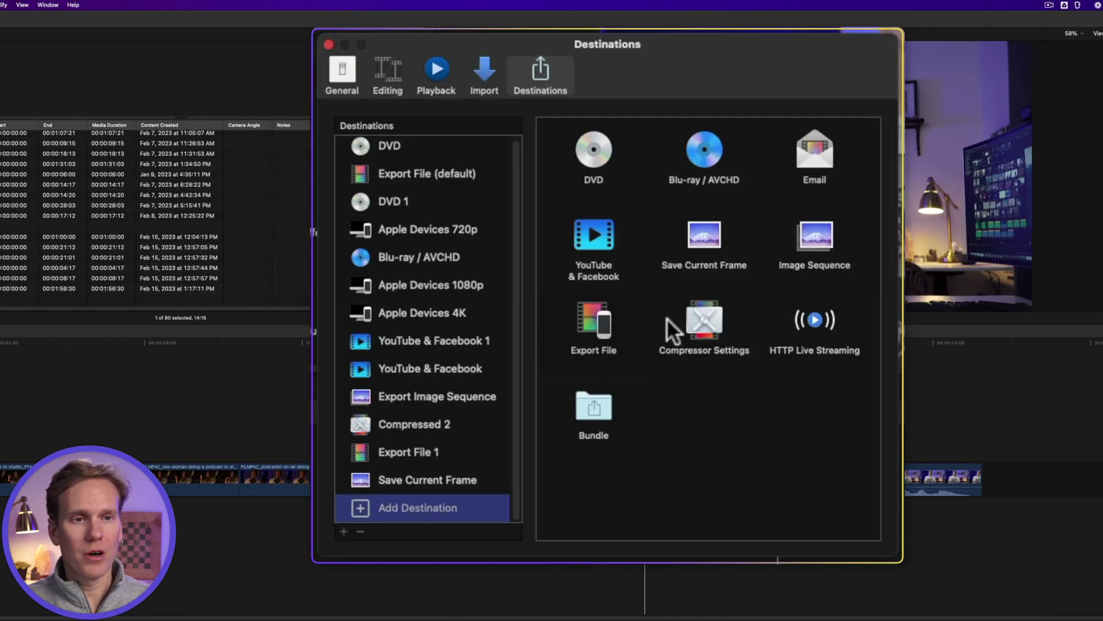
- Restore the default destinations and confirm the replacement of the customized list
{"action": "right_click", "coordinate": [438, 261]}
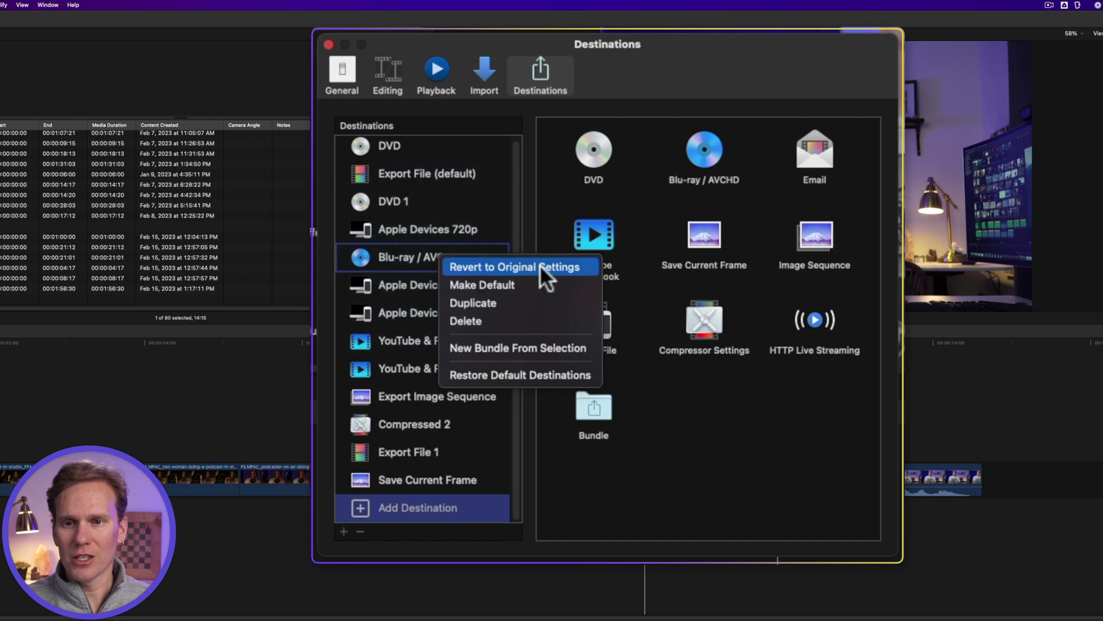
{"action": "left_click", "coordinate": [543, 374]}
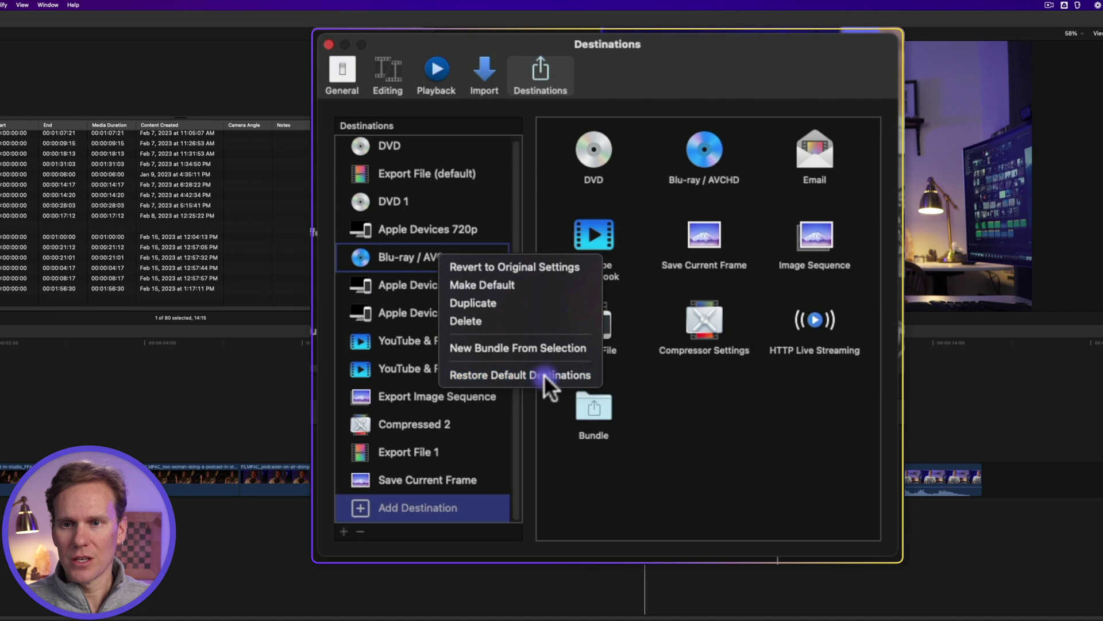
{"action": "left_click", "coordinate": [638, 208]}
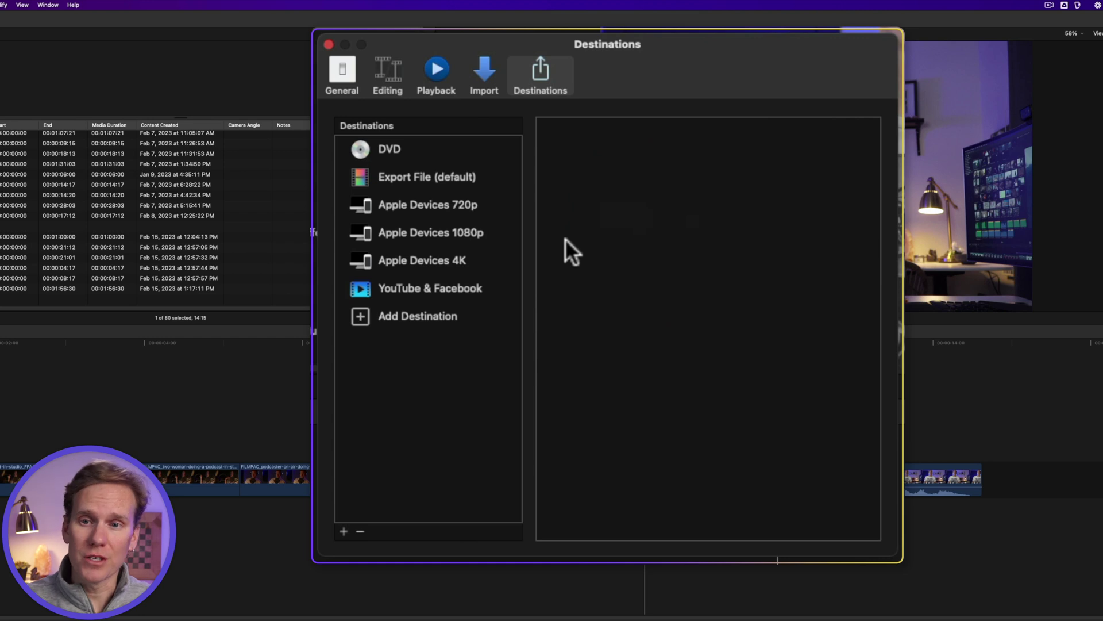
{"action": "left_click", "coordinate": [481, 368]}
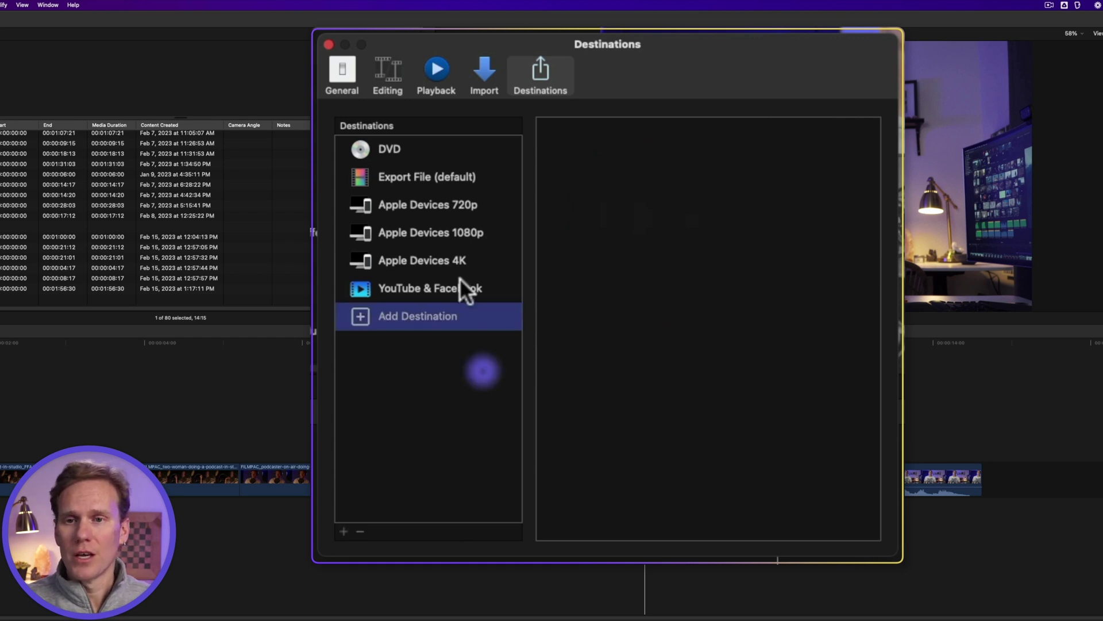
- Set the Export File destination's format to Apple Devices, and revert that destination to its original settings
{"action": "left_click", "coordinate": [440, 174]}
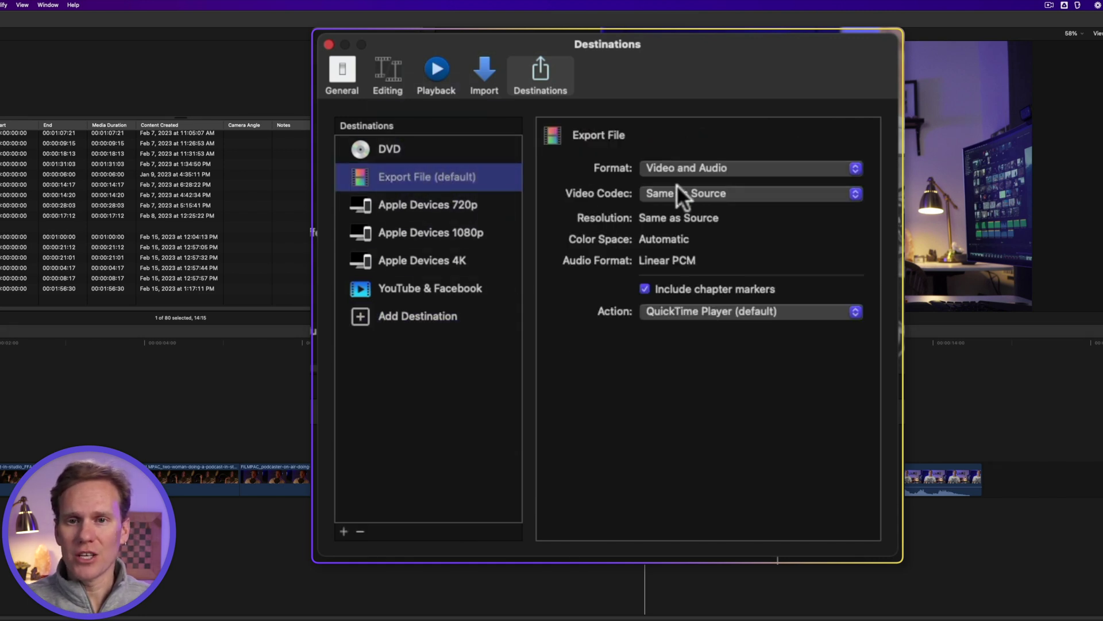
{"action": "left_click", "coordinate": [712, 168]}
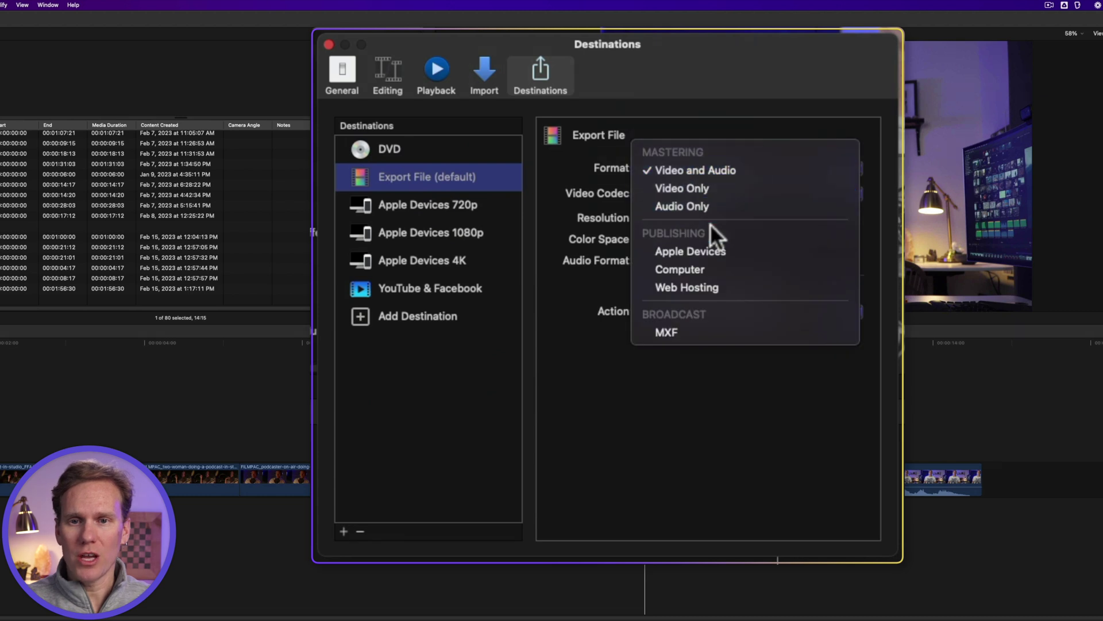
{"action": "left_click", "coordinate": [712, 250]}
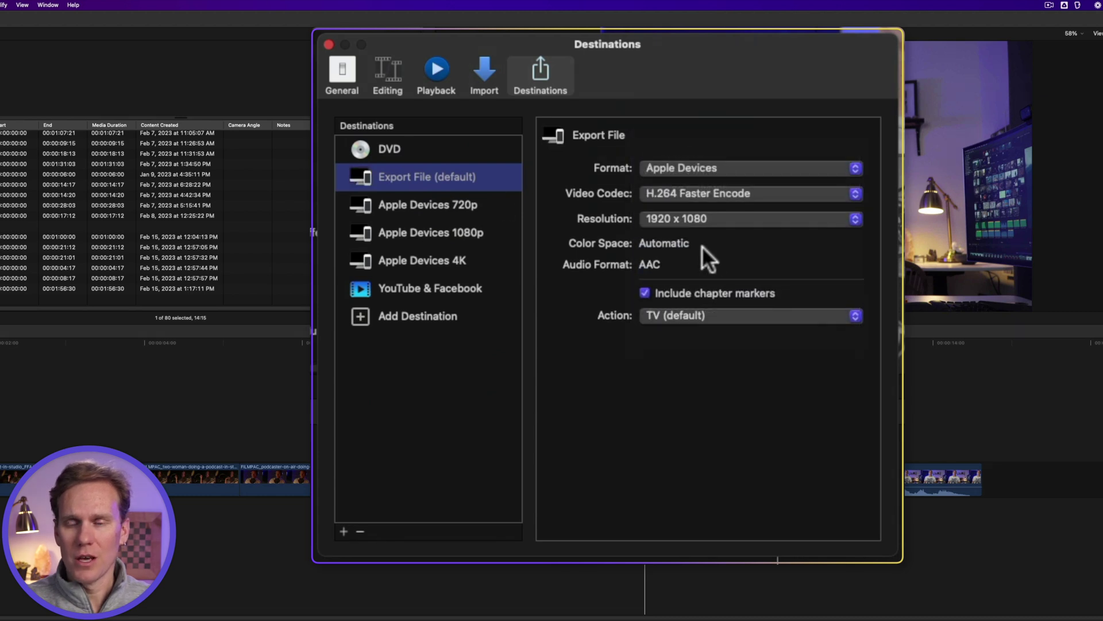
{"action": "right_click", "coordinate": [463, 172]}
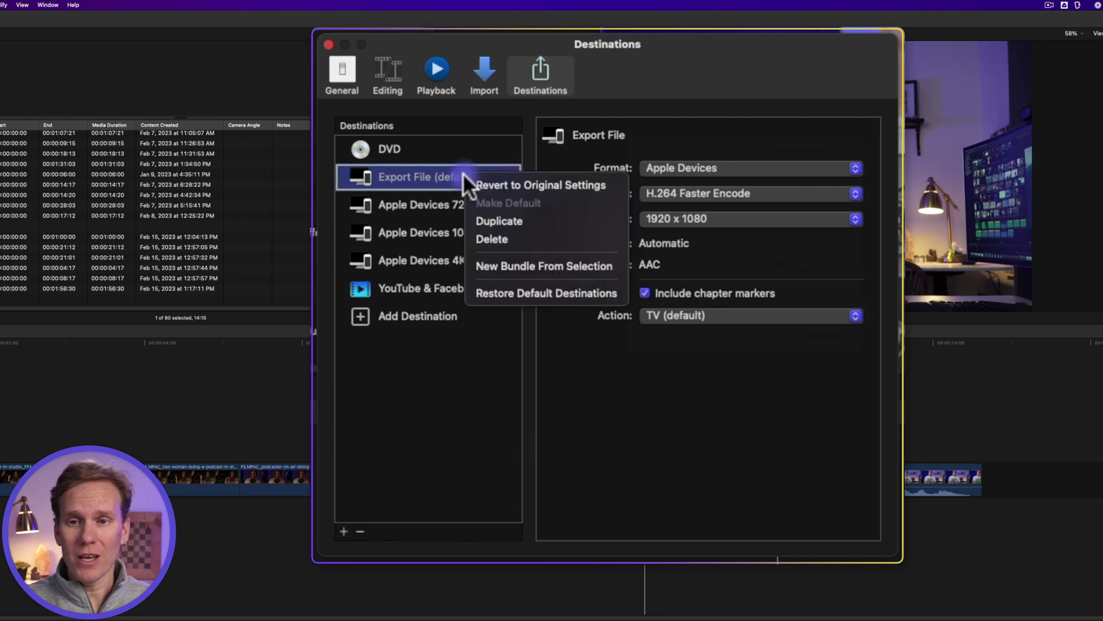
{"action": "left_click", "coordinate": [598, 185]}
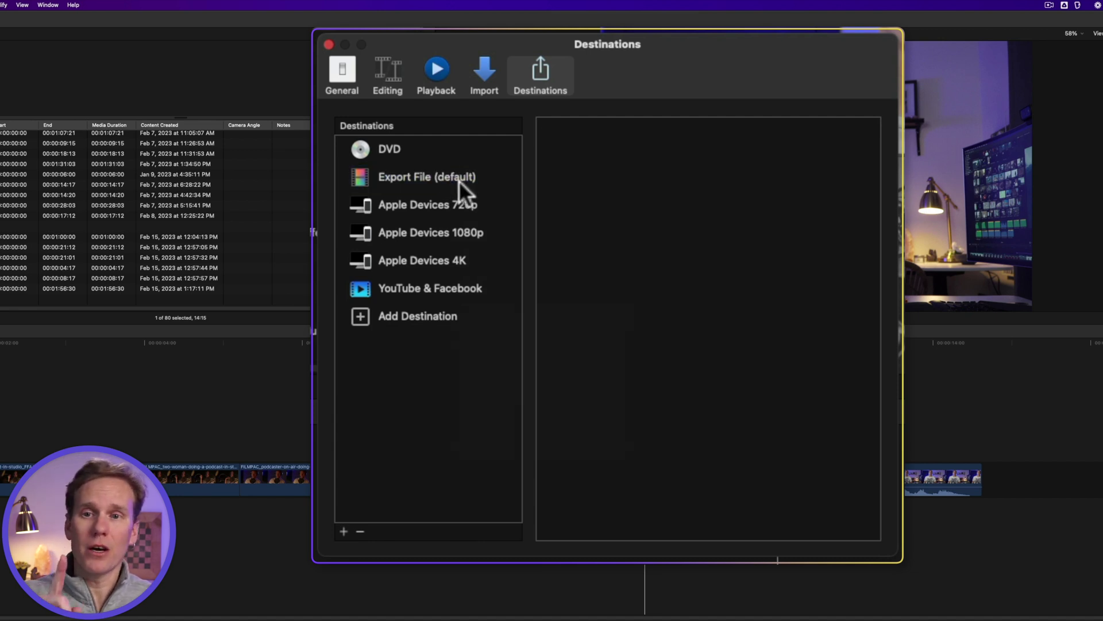
- Review the Export File, Apple Devices 1080p and YouTube & Facebook destinations and the project's share options
{"action": "left_click", "coordinate": [445, 175]}
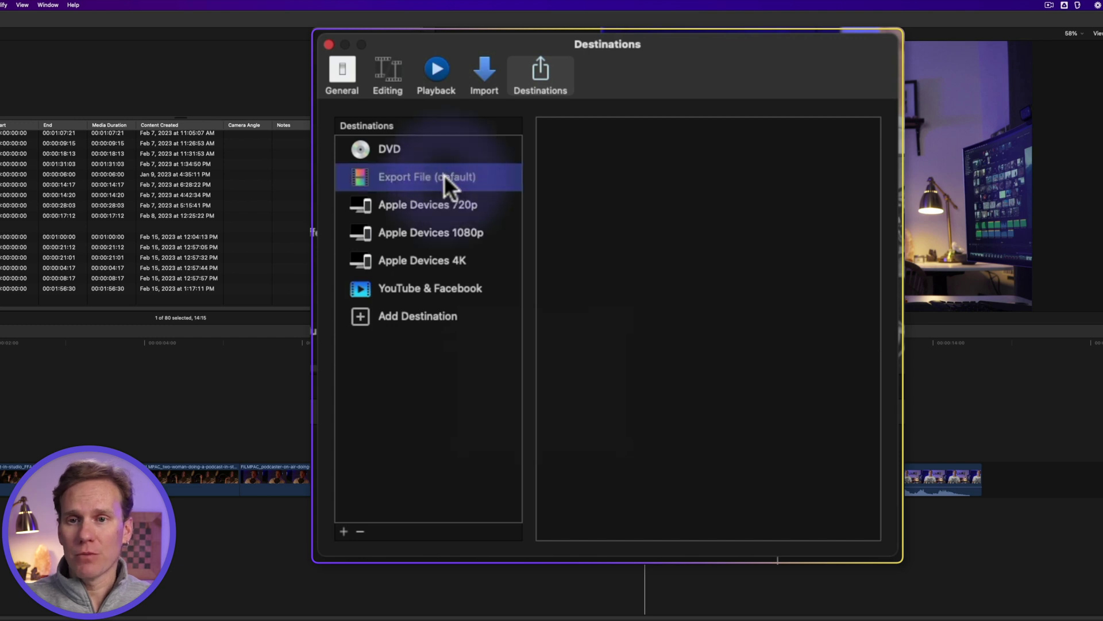
{"action": "left_click", "coordinate": [440, 231]}
{"action": "left_click", "coordinate": [434, 292]}
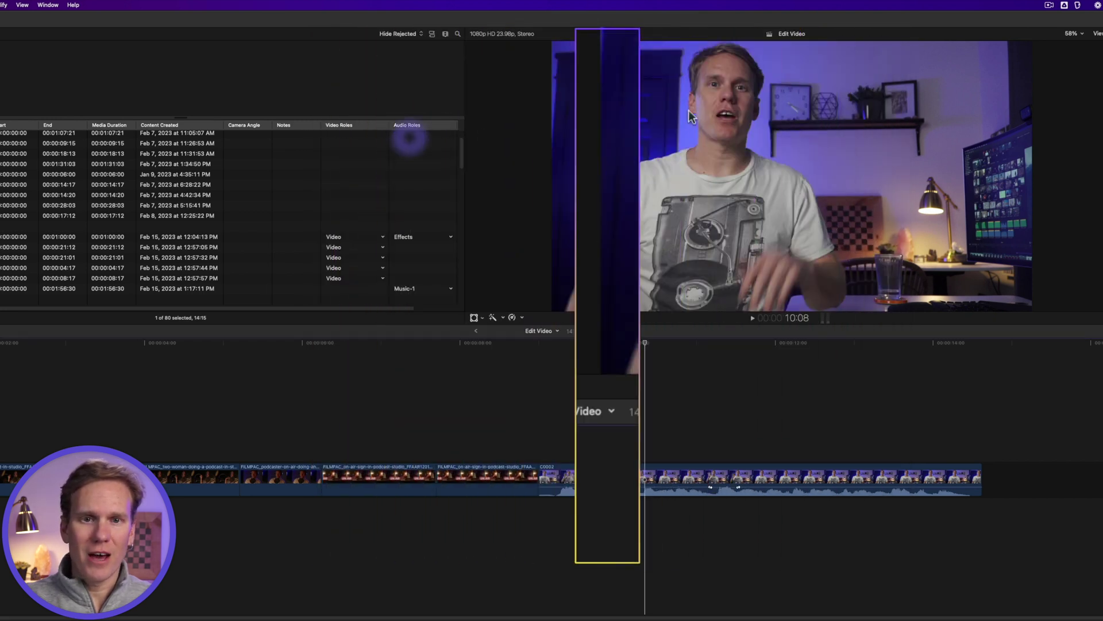
{"action": "left_click", "coordinate": [1092, 19]}
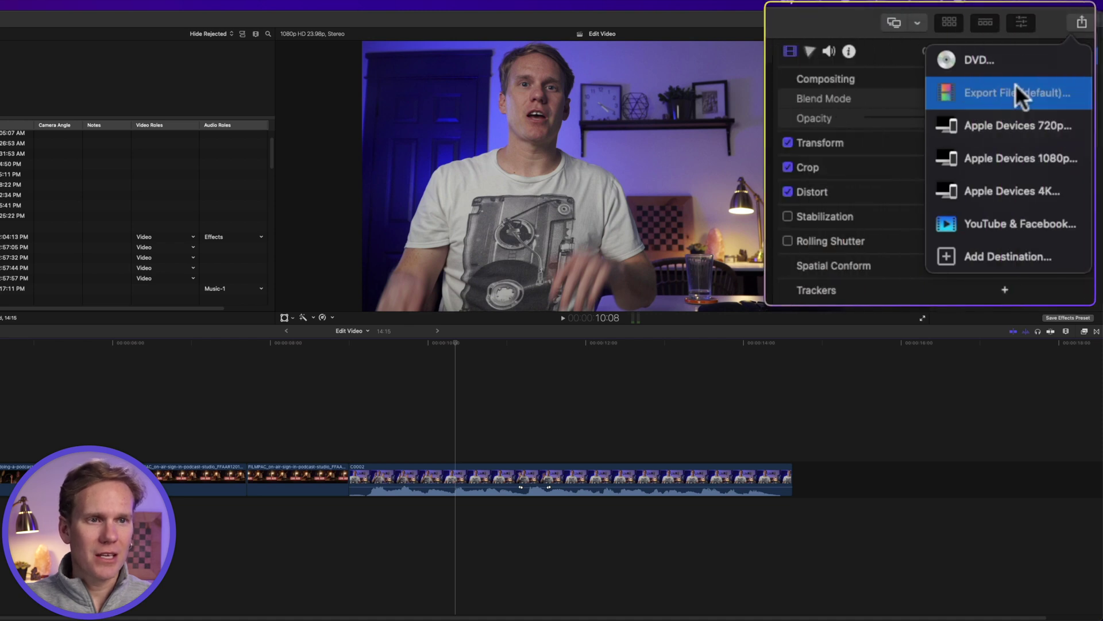
{"action": "left_click", "coordinate": [1091, 19]}
- Add a Bundle destination below YouTube & Facebook in the destinations list
{"action": "left_click", "coordinate": [1079, 22]}
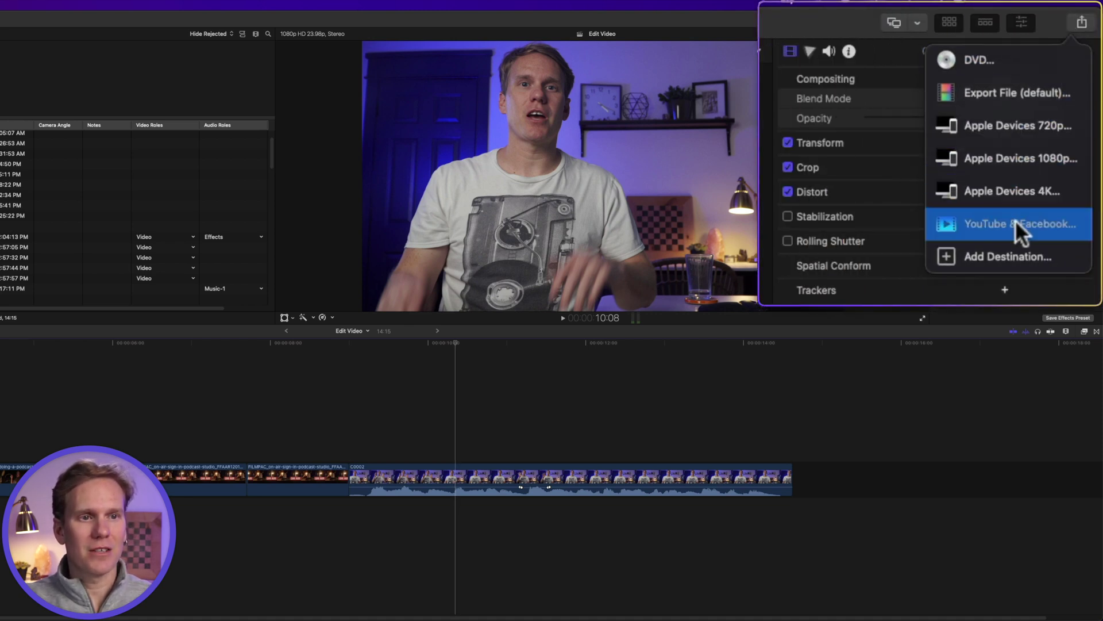
{"action": "left_click", "coordinate": [980, 253]}
{"action": "left_click_drag", "start_coordinate": [542, 326], "coordinate": [472, 303]}
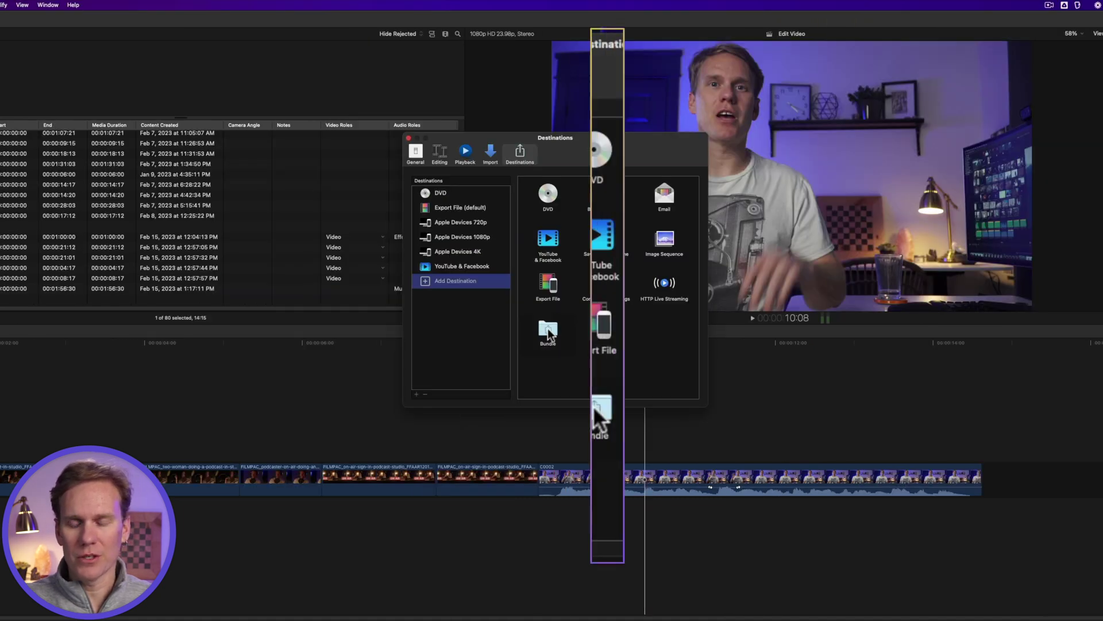
{"action": "left_click_drag", "start_coordinate": [448, 357], "coordinate": [430, 375]}
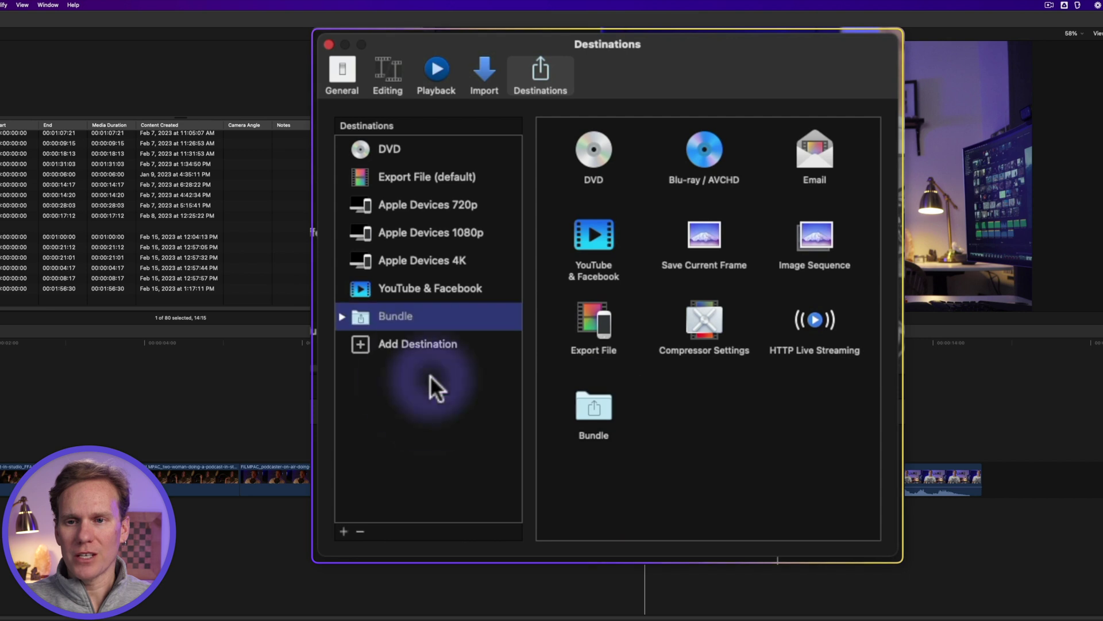
- Move the YouTube & Facebook, Export File and Apple Devices 1080p destinations into the bundle
{"action": "left_click", "coordinate": [405, 284]}
{"action": "left_click_drag", "start_coordinate": [407, 285], "coordinate": [409, 314]}
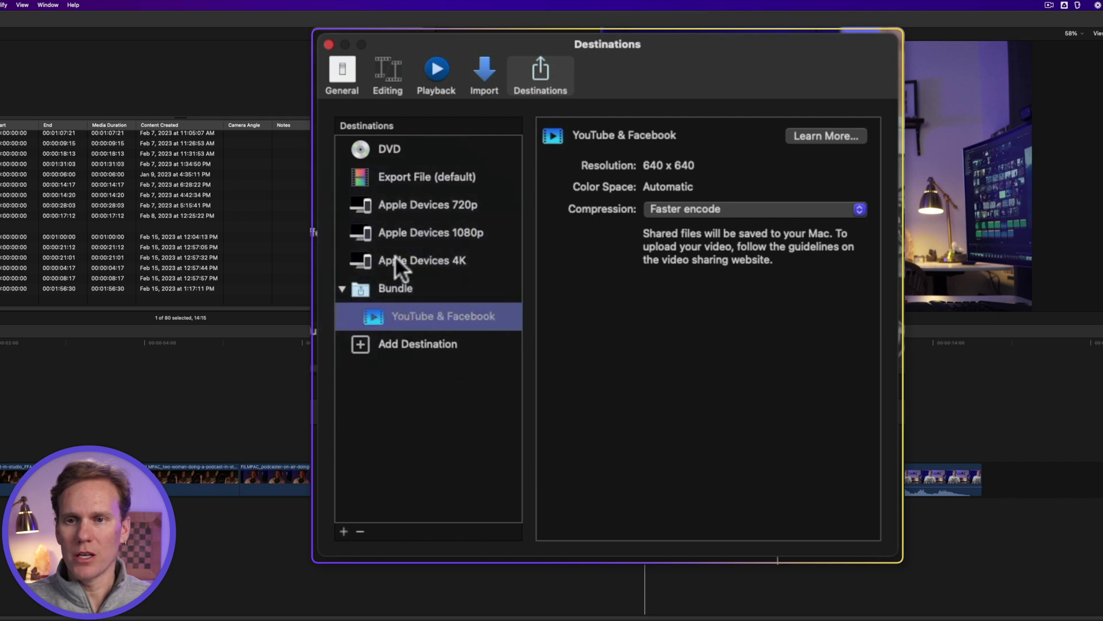
{"action": "left_click_drag", "start_coordinate": [398, 185], "coordinate": [396, 290]}
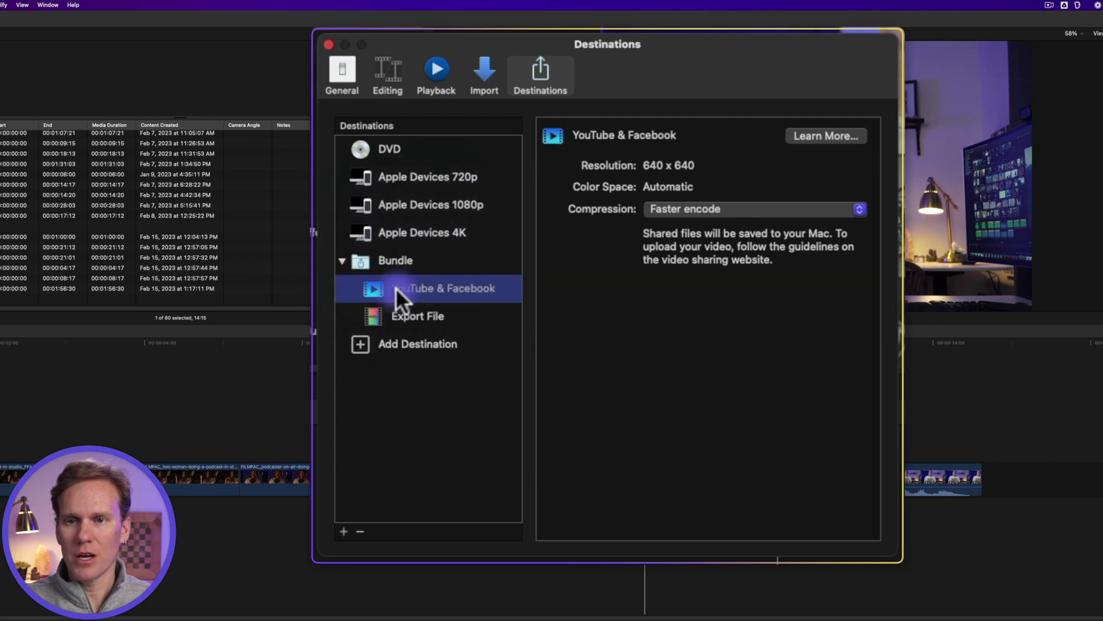
{"action": "left_click_drag", "start_coordinate": [406, 208], "coordinate": [424, 262]}
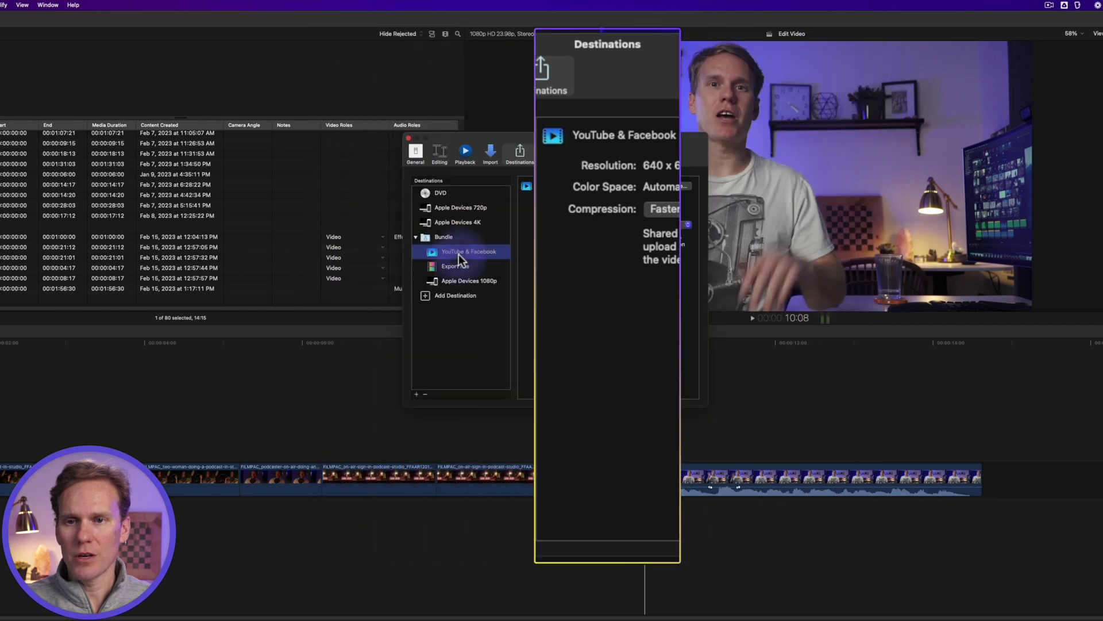
- Share the project through the Bundle destination, check its settings, and save the files as Edit Video on the Desktop
{"action": "left_click", "coordinate": [408, 136]}
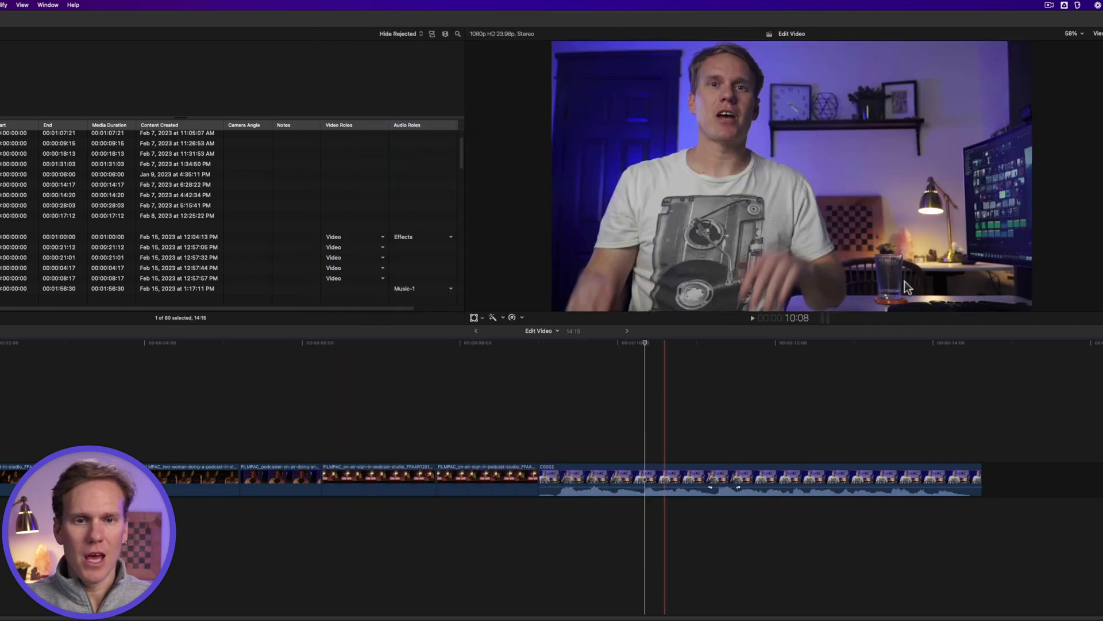
{"action": "left_click", "coordinate": [1092, 19]}
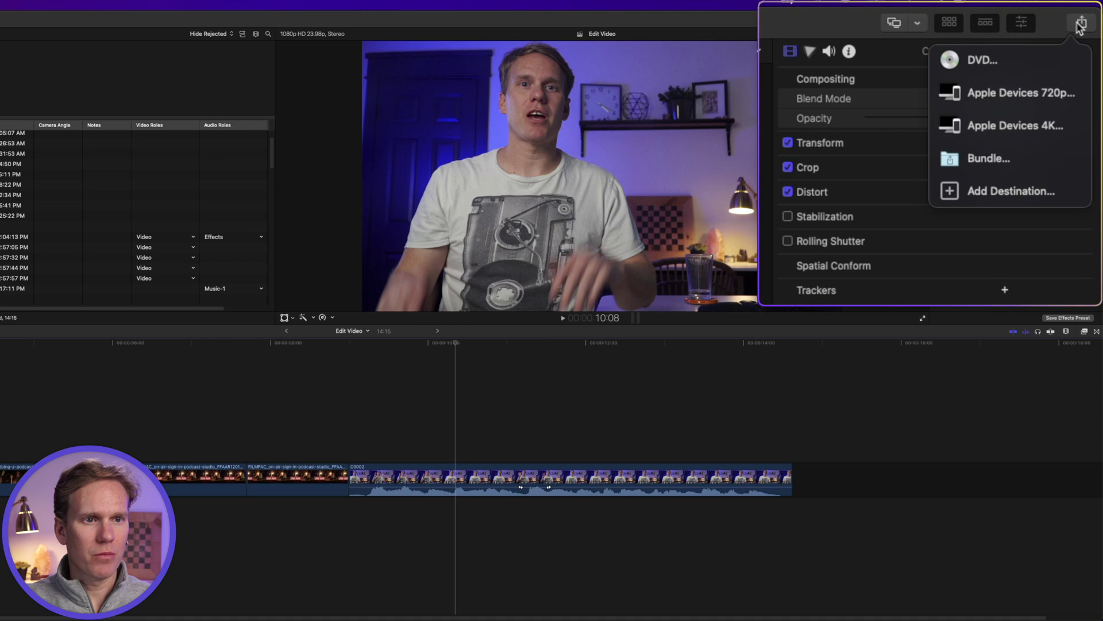
{"action": "left_click", "coordinate": [981, 160]}
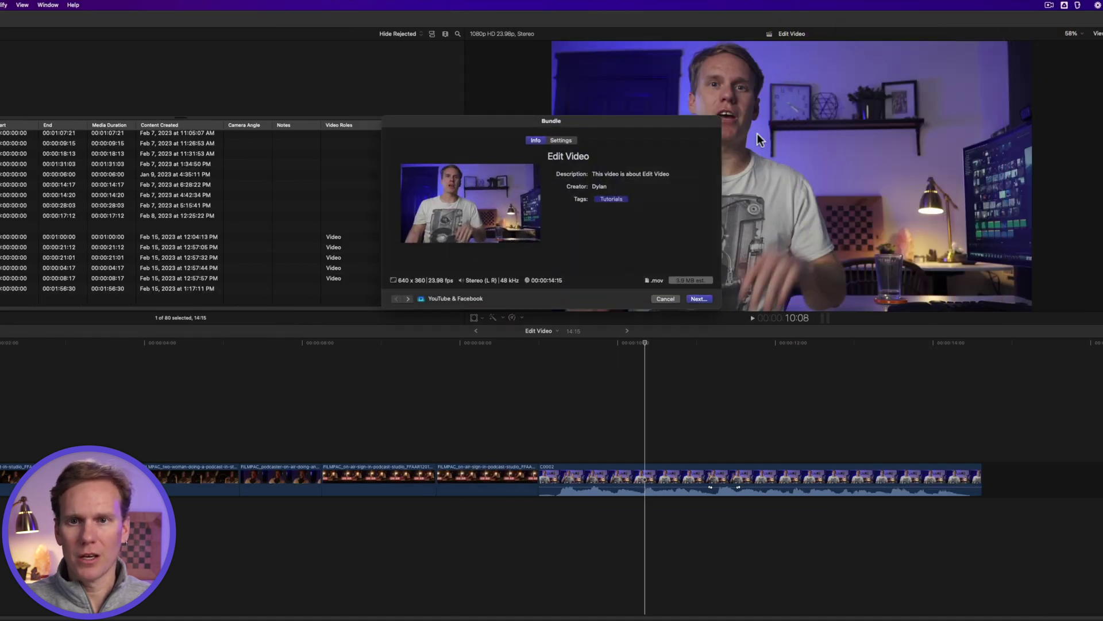
{"action": "left_click", "coordinate": [561, 141]}
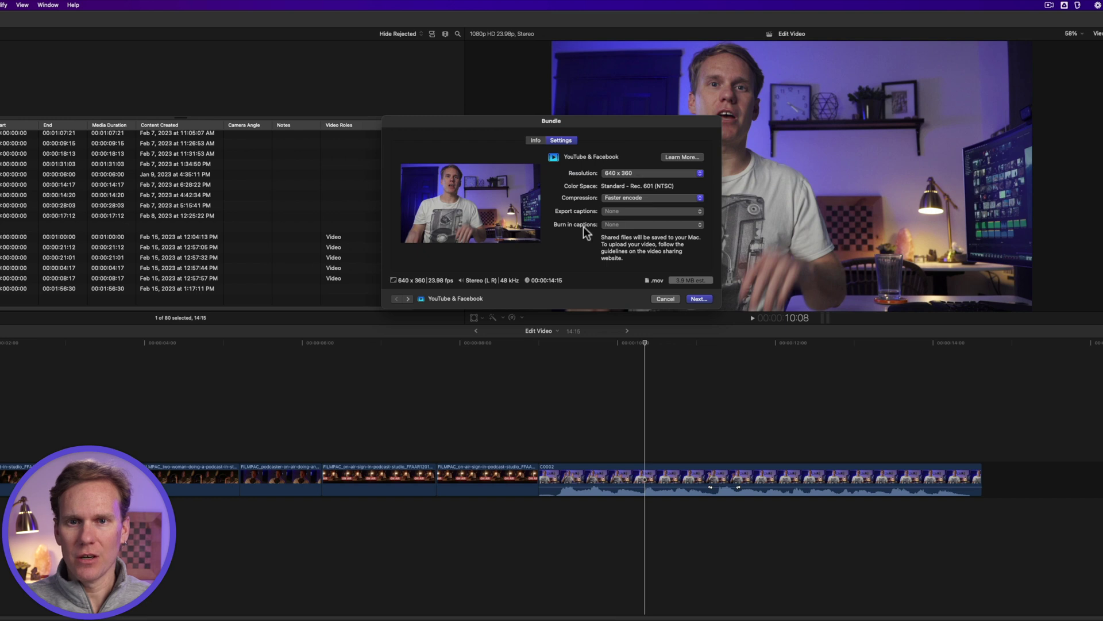
{"action": "left_click", "coordinate": [696, 300]}
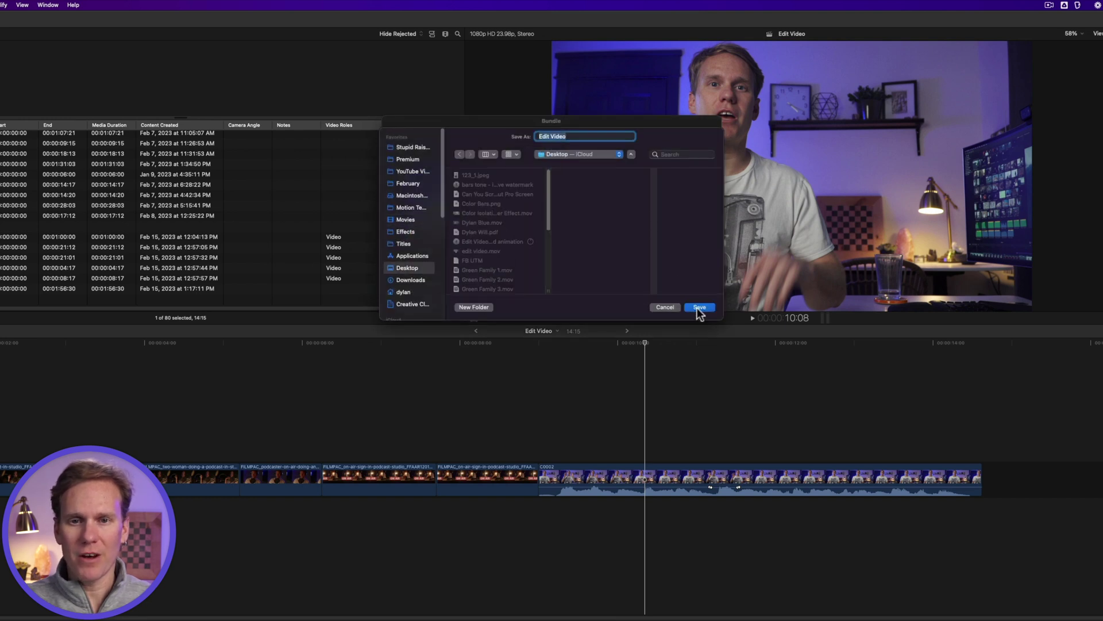
{"action": "left_click", "coordinate": [699, 299]}
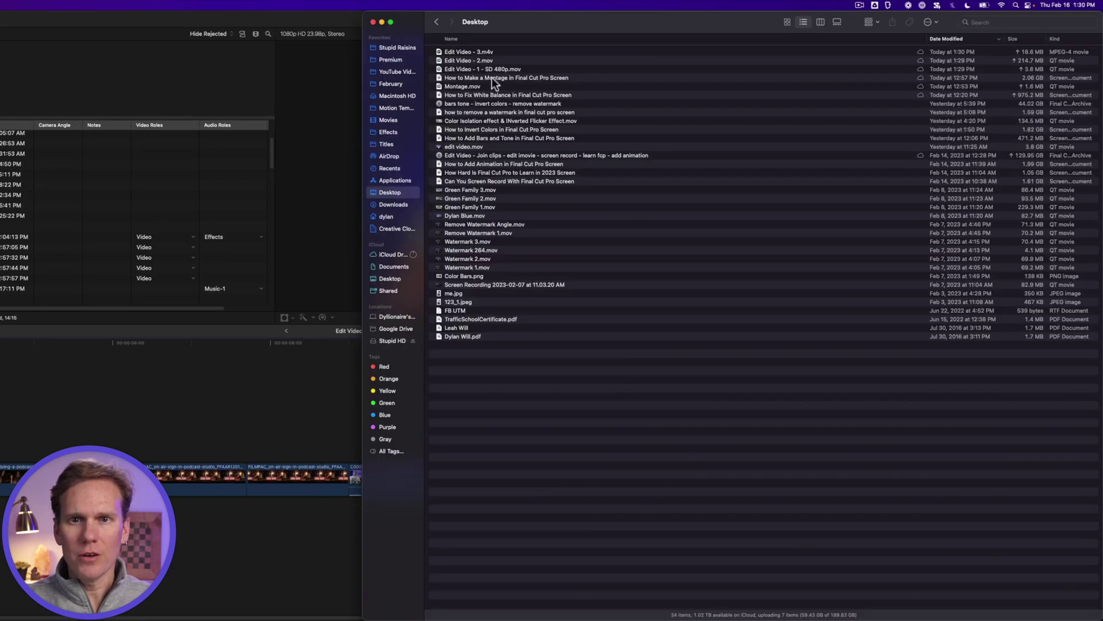
- In Finder's Desktop folder, select the exported files Edit Video - 1 - SD 480p.mov, Edit Video - 2.mov and Edit Video - 3.m4v
{"action": "left_click", "coordinate": [528, 68]}
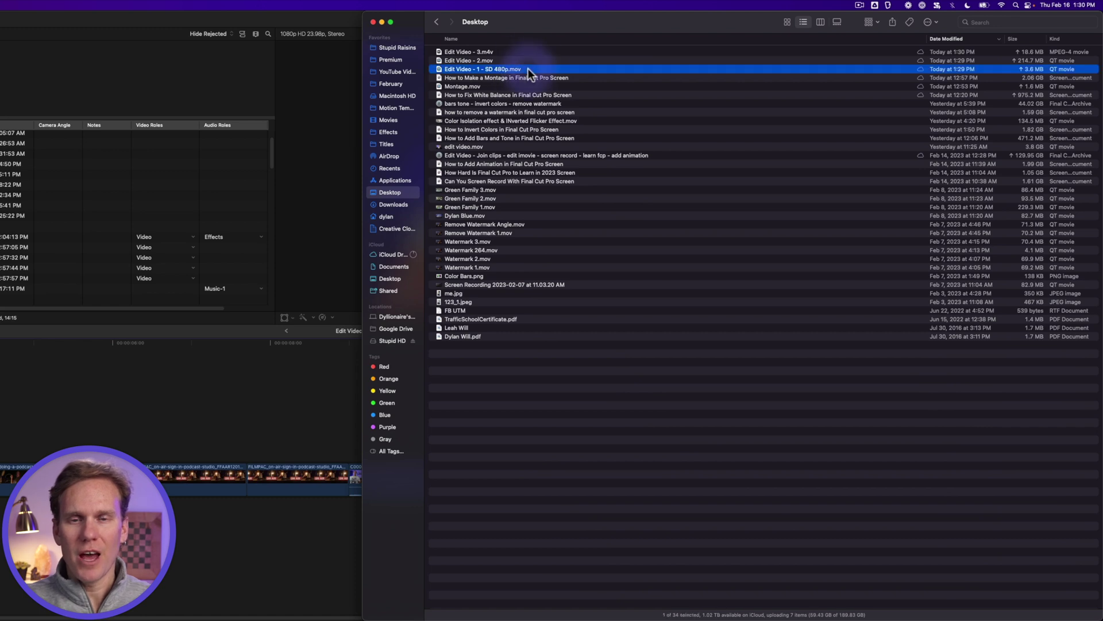
{"action": "left_click", "coordinate": [523, 61], "text": "shift"}
{"action": "left_click", "coordinate": [519, 52], "text": "shift"}
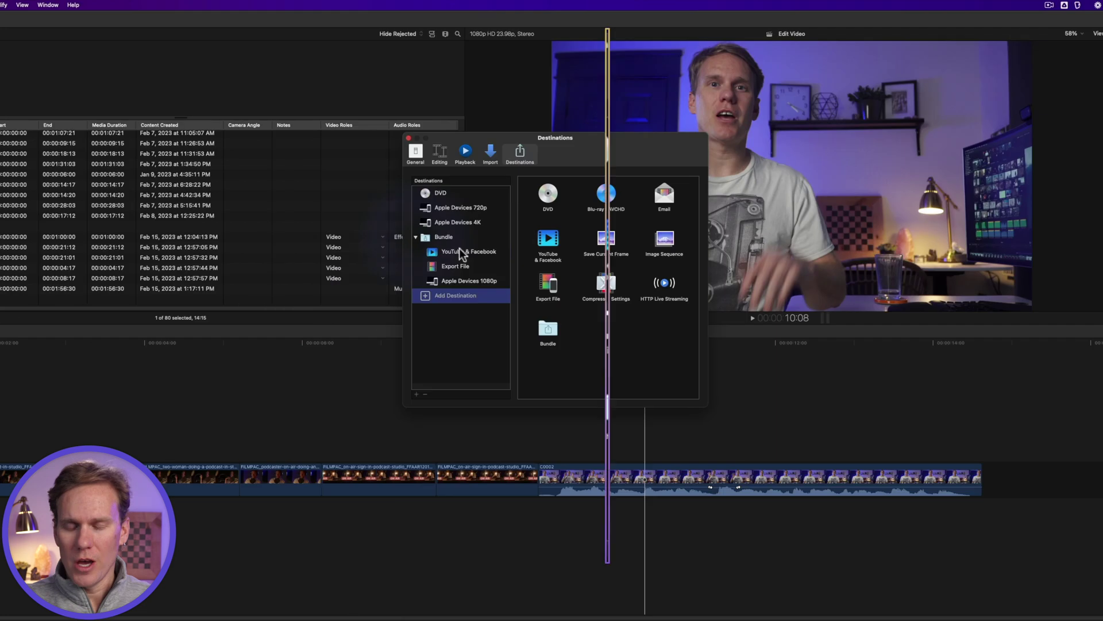
- Move YouTube & Facebook out of the bundle and Apple Devices 4K into it, and delete the bundle
{"action": "left_click_drag", "start_coordinate": [408, 257], "coordinate": [450, 250]}
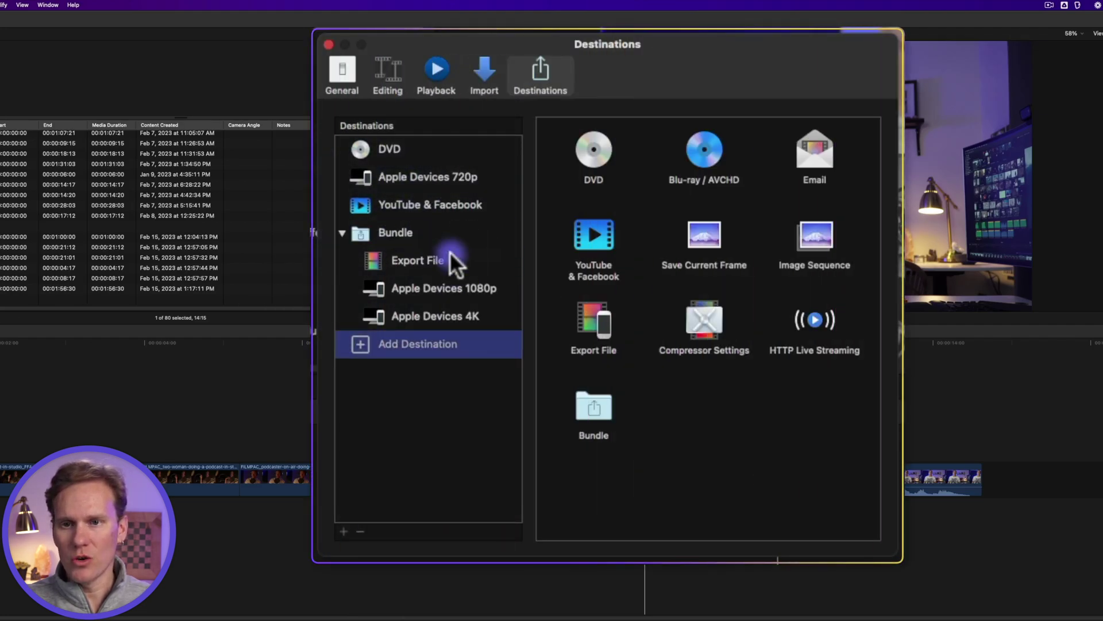
{"action": "left_click", "coordinate": [409, 231]}
{"action": "right_click", "coordinate": [409, 231]}
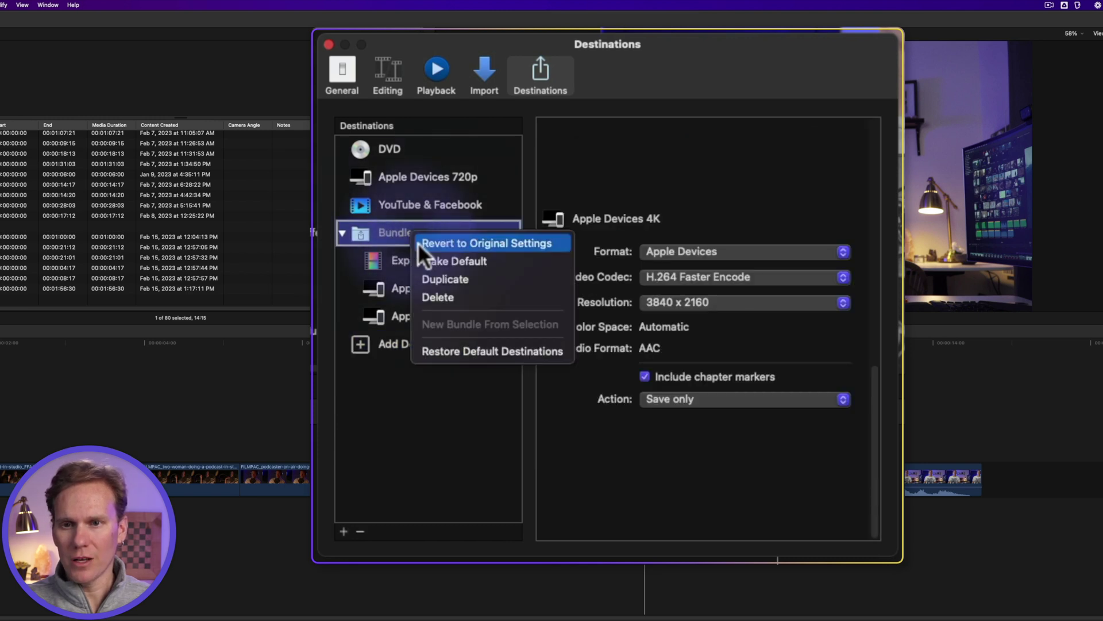
{"action": "left_click", "coordinate": [451, 294]}
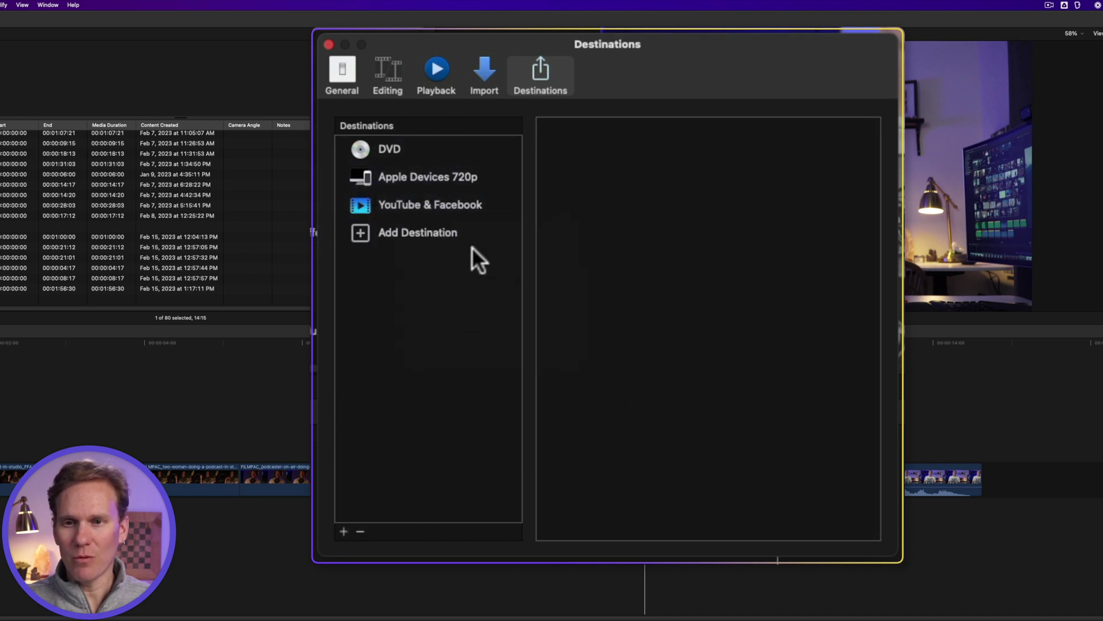
- Restore the default share destinations
{"action": "right_click", "coordinate": [434, 279]}
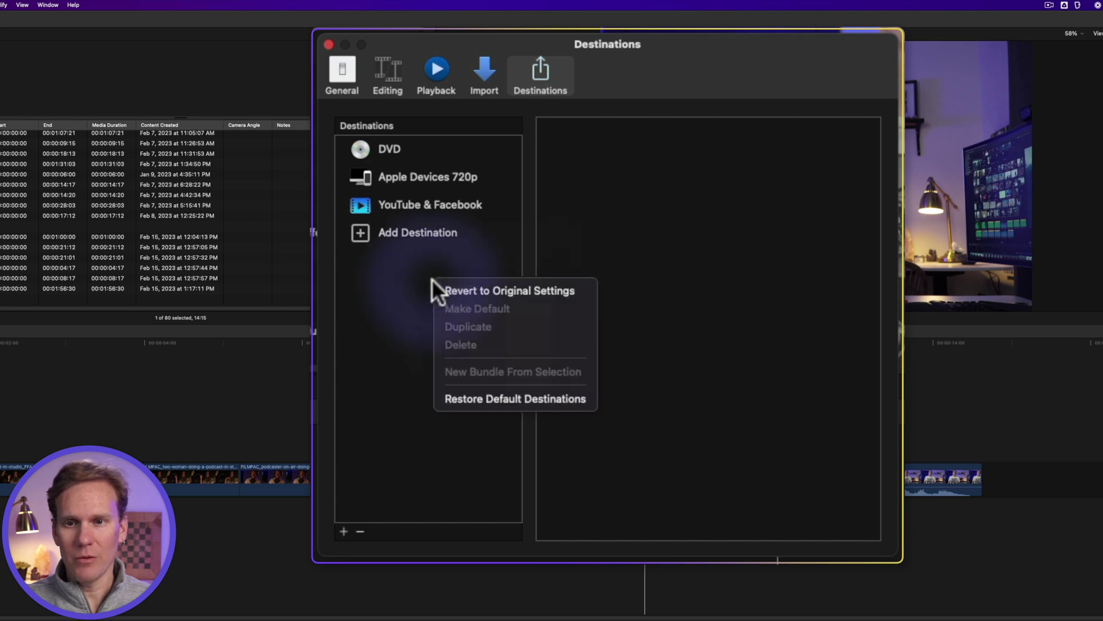
{"action": "left_click", "coordinate": [515, 393]}
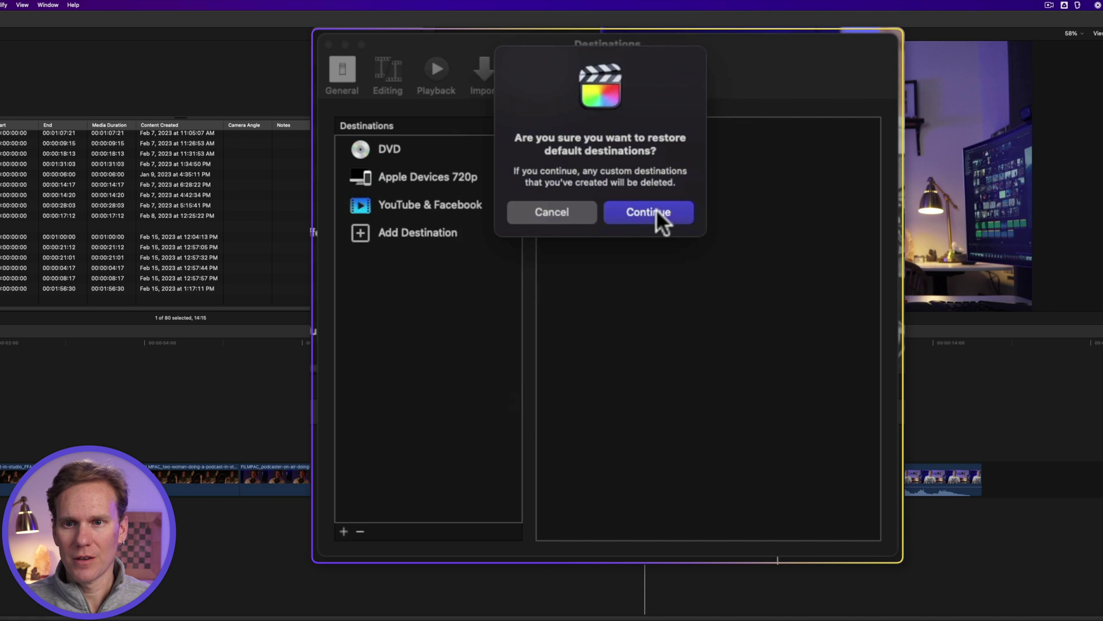
{"action": "left_click", "coordinate": [656, 211]}
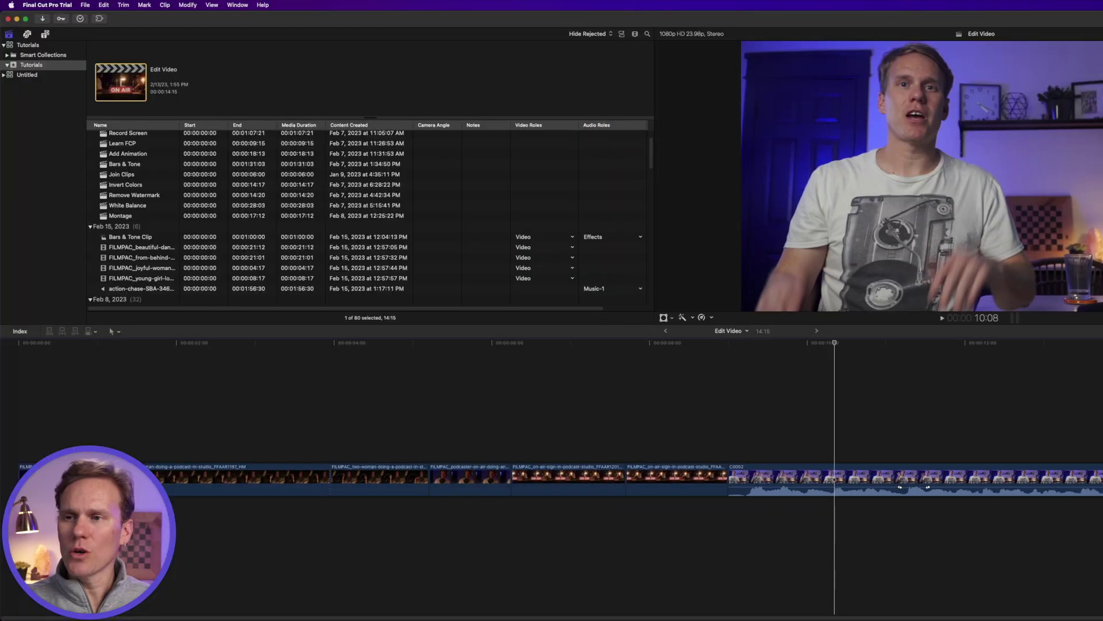
- Select the Remove Watermark, Record Screen and Bars & Tone projects together in the browser
{"action": "left_click", "coordinate": [212, 195]}
{"action": "scroll", "coordinate": [172, 190], "scroll_direction": "up", "scroll_amount": 3}
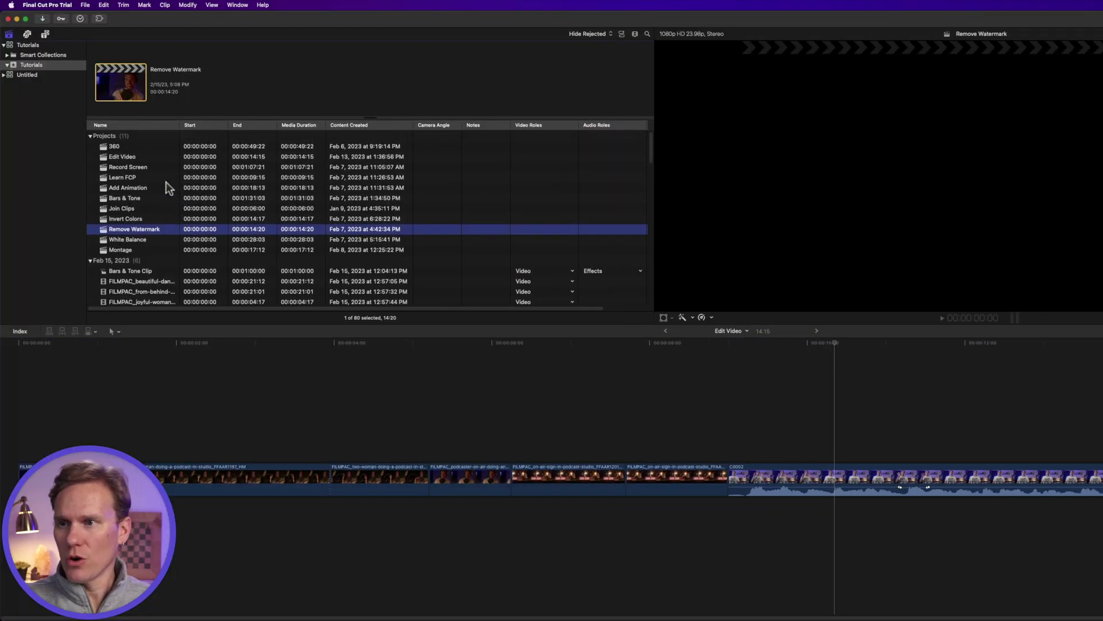
{"action": "left_click", "coordinate": [138, 167], "text": "super"}
{"action": "left_click", "coordinate": [138, 197], "text": "super"}
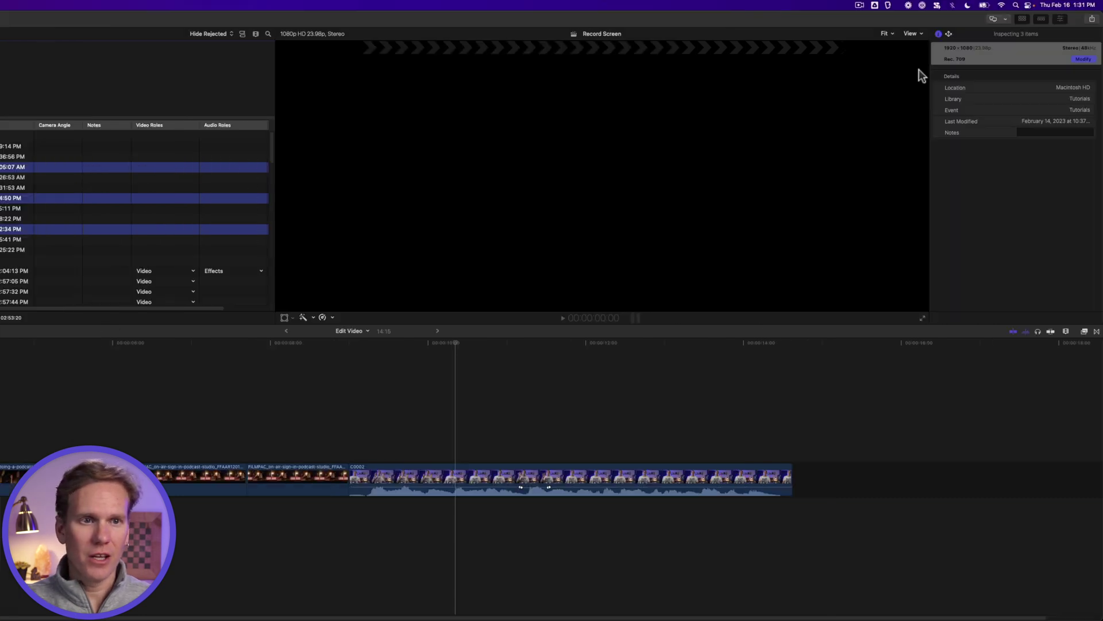
- Open a file export for the selected projects, check its settings and save location, and leave without exporting
{"action": "left_click", "coordinate": [1093, 19]}
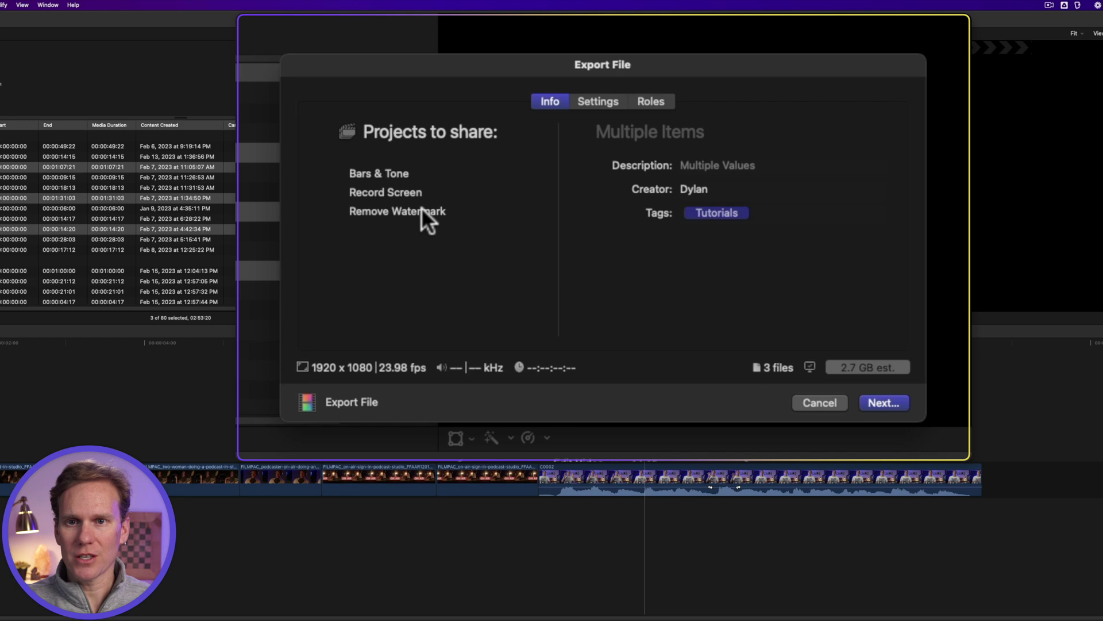
{"action": "left_click", "coordinate": [593, 100]}
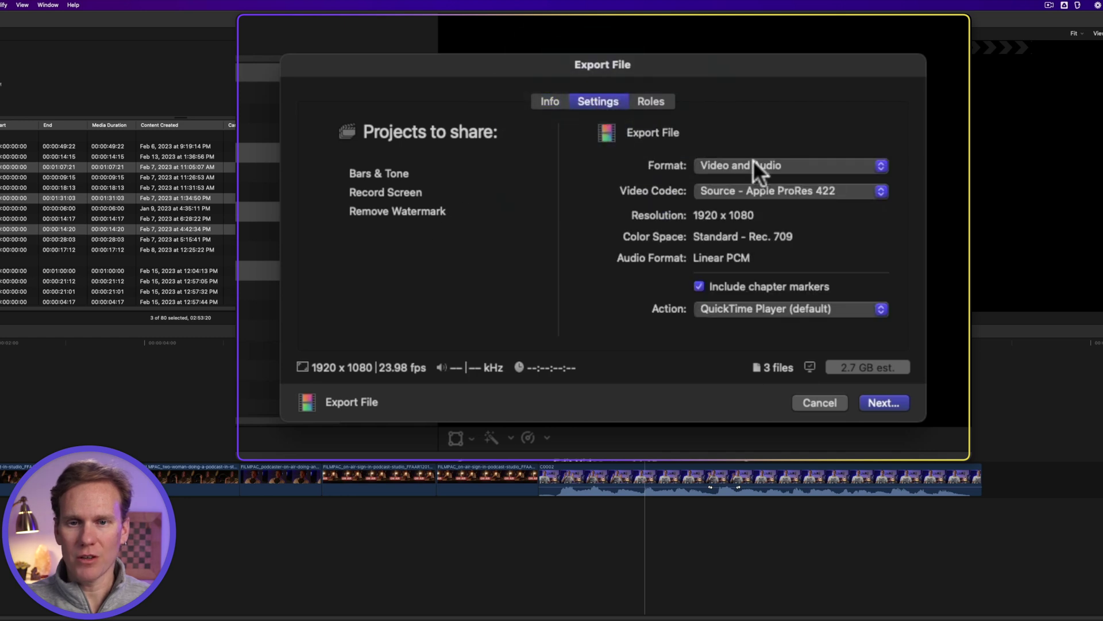
{"action": "left_click", "coordinate": [875, 401]}
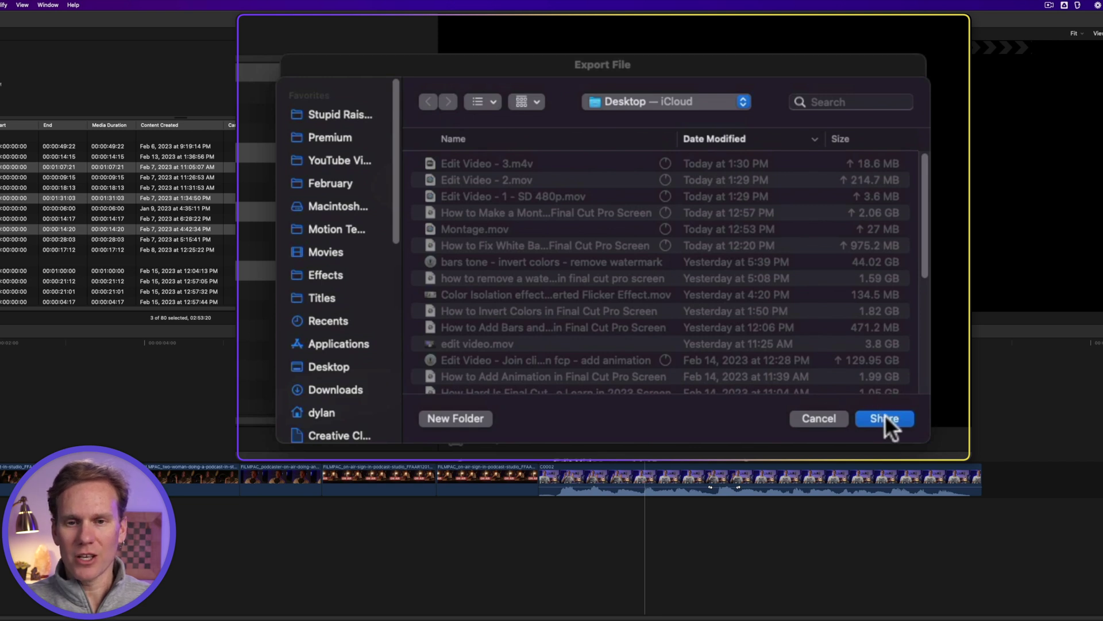
{"action": "left_click", "coordinate": [817, 419]}
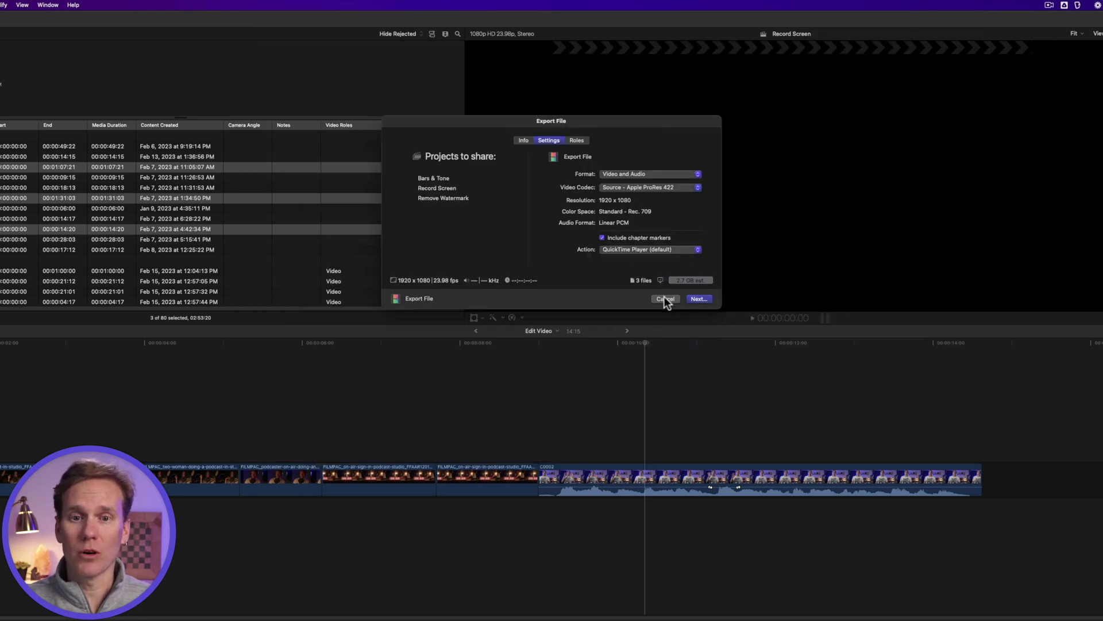
{"action": "left_click", "coordinate": [665, 298]}
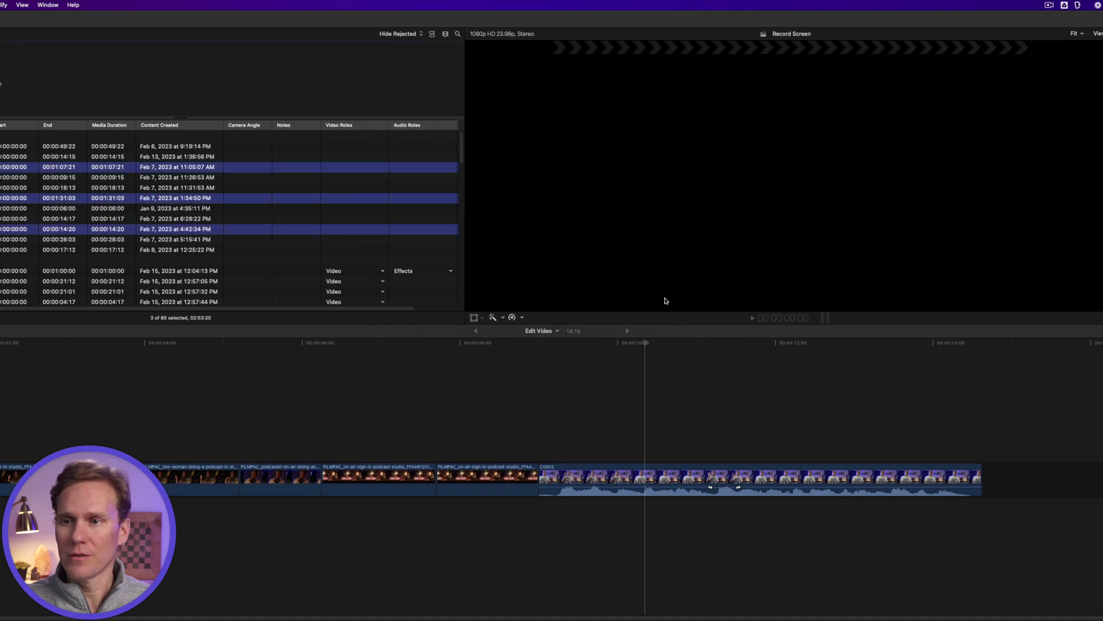
- Select the FILMPAC_joyful-woman, Green Family 1 and Green Family 3 clips, check their joint file export, and close it without exporting
{"action": "scroll", "coordinate": [178, 209], "scroll_direction": "down", "scroll_amount": 5}
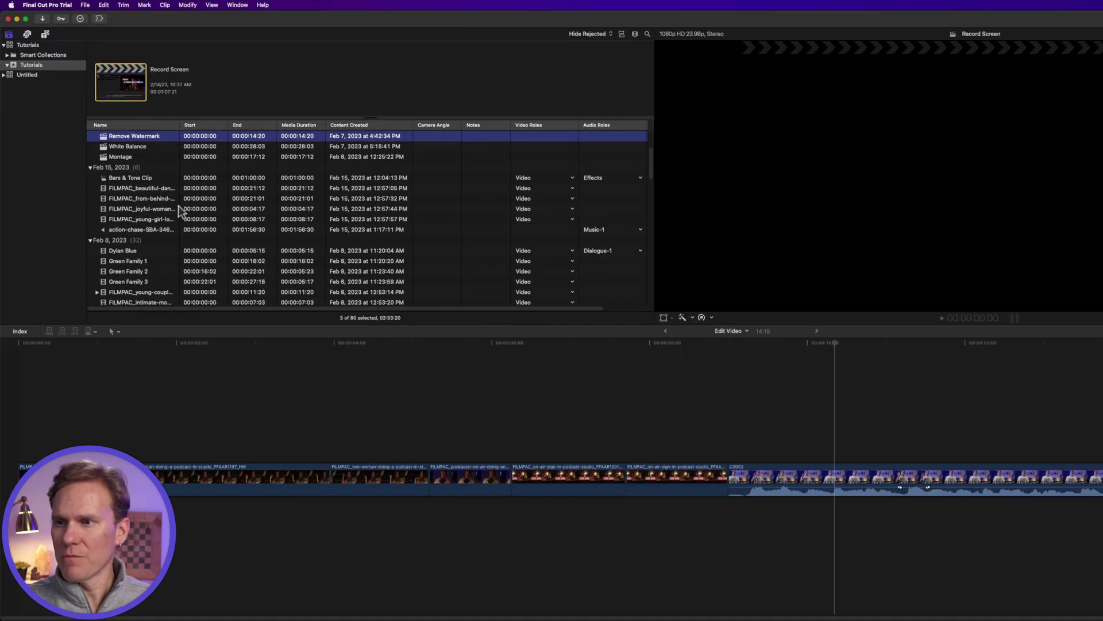
{"action": "left_click", "coordinate": [155, 209]}
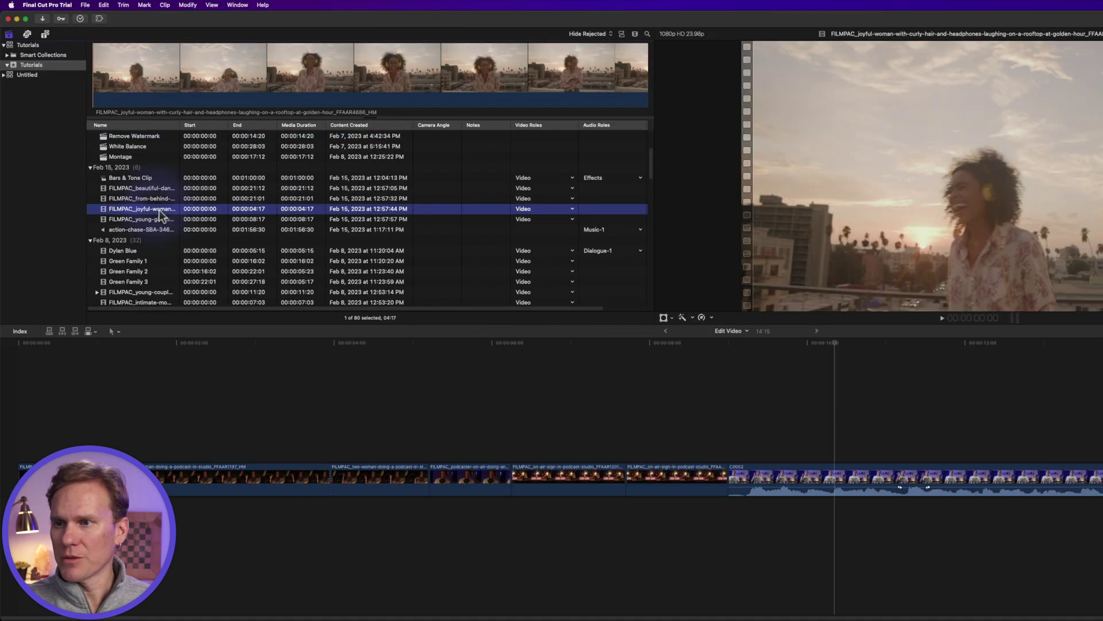
{"action": "left_click", "coordinate": [144, 281], "text": "super"}
{"action": "left_click", "coordinate": [142, 261], "text": "super"}
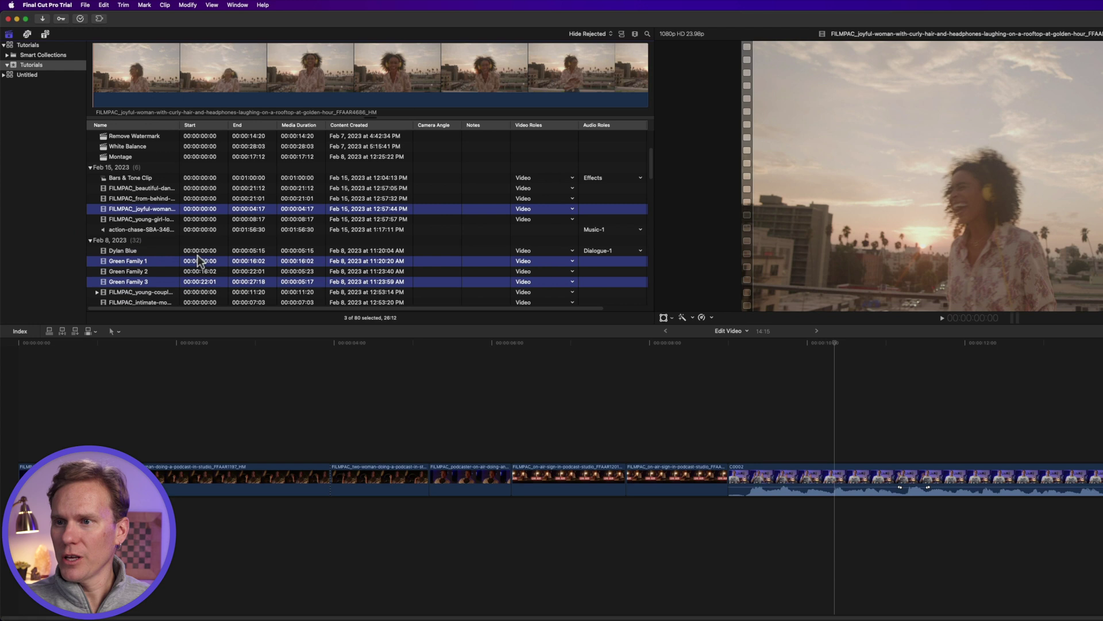
{"action": "key", "text": "super+e"}
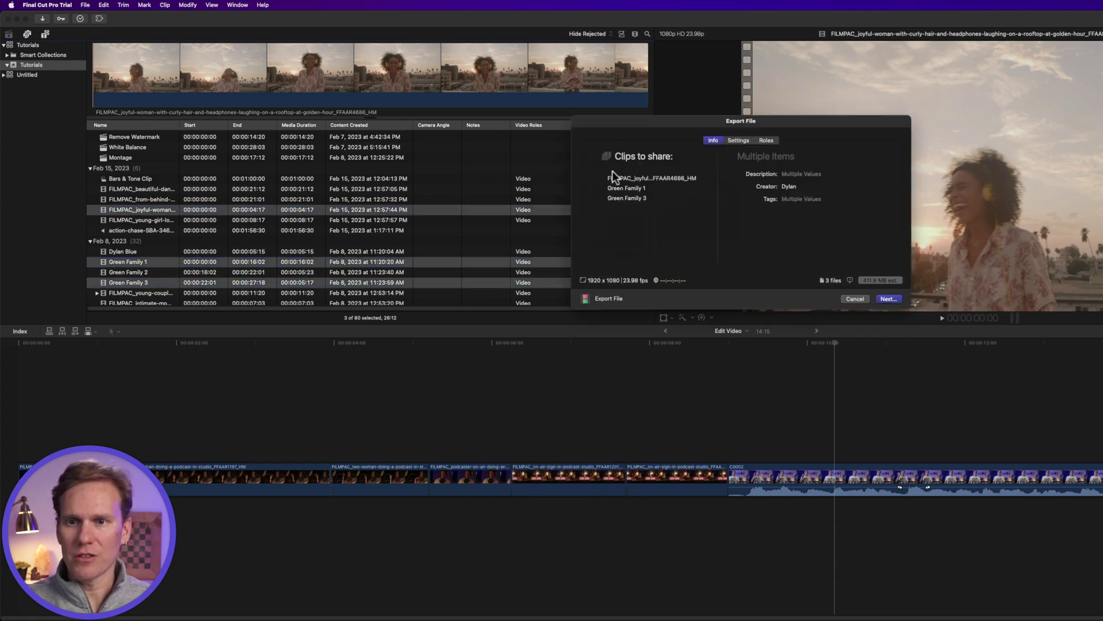
{"action": "left_click", "coordinate": [855, 298]}
- Select the Remove Watermark project in the browser
{"action": "scroll", "coordinate": [153, 218], "scroll_direction": "up", "scroll_amount": 5}
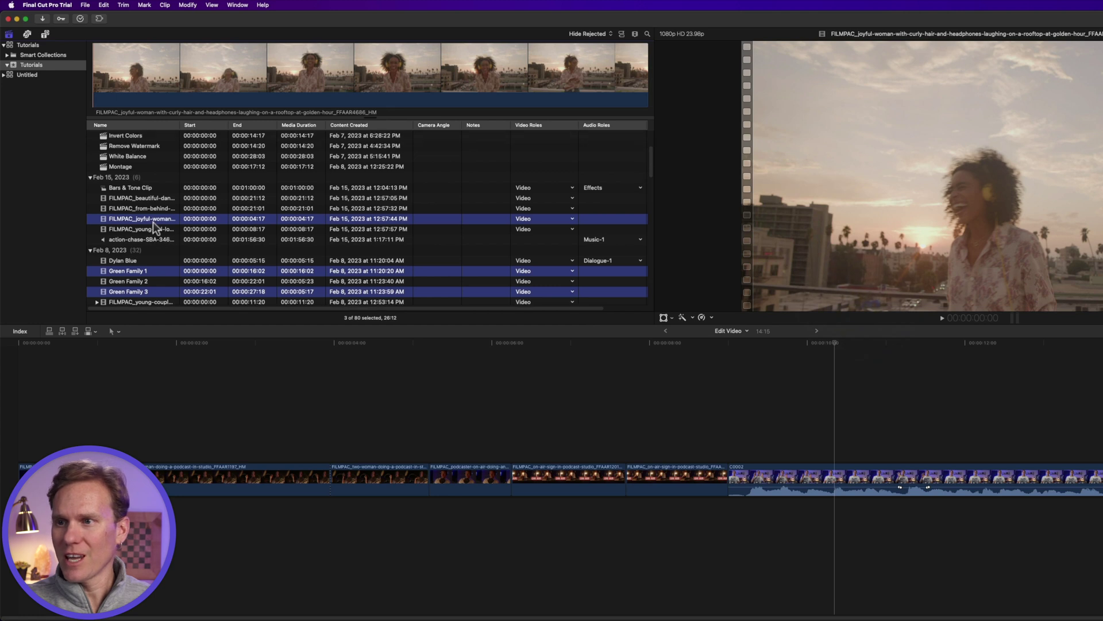
{"action": "left_click", "coordinate": [157, 205]}
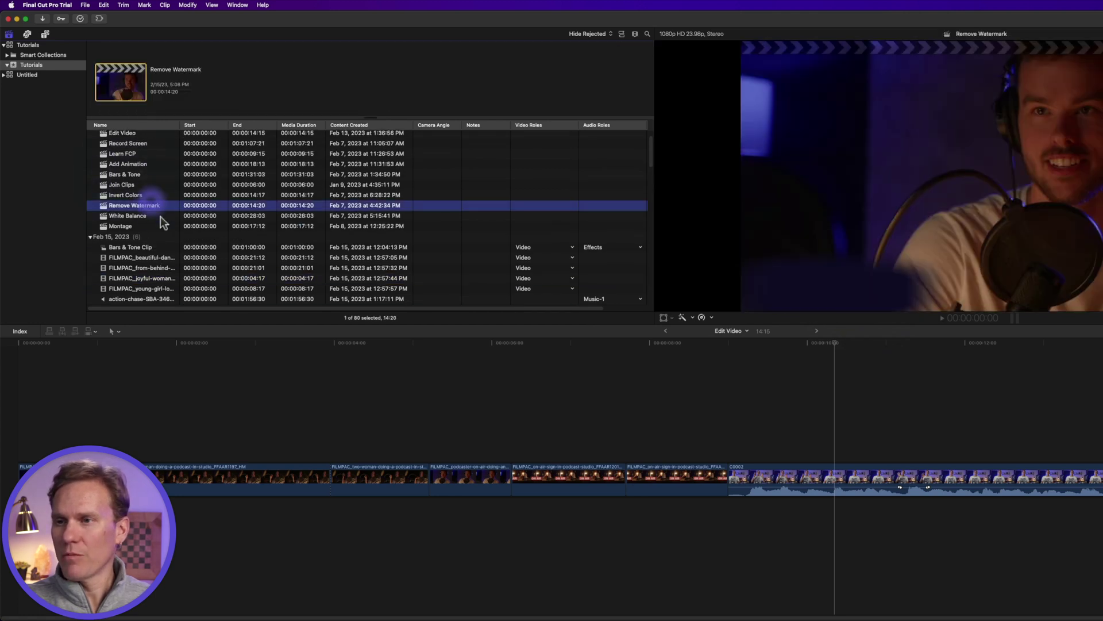
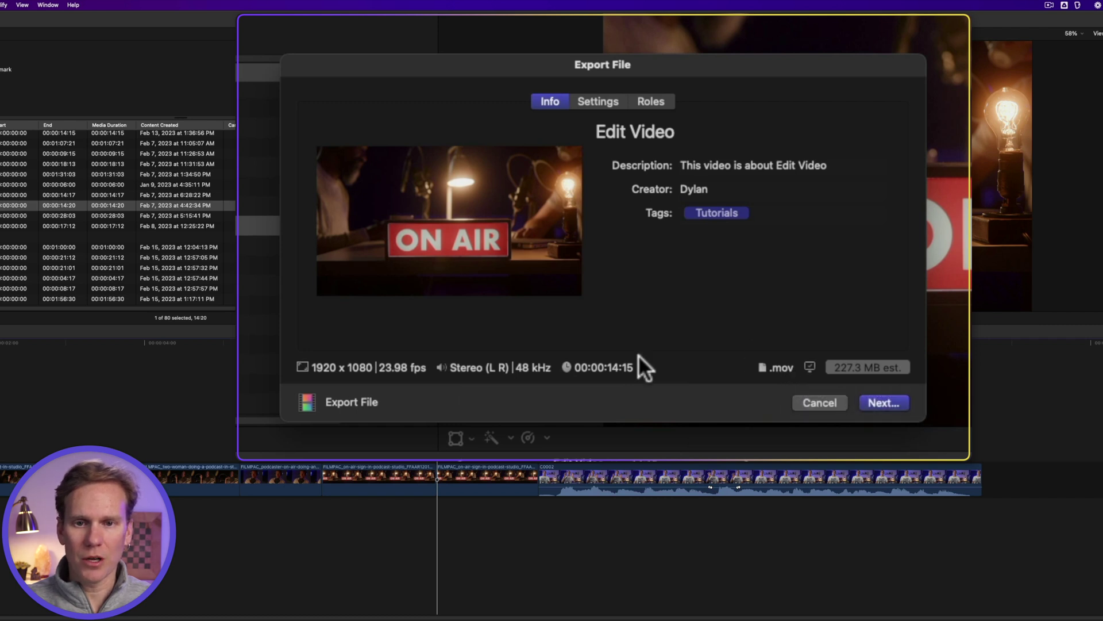
- Title the export Edit Video 2, set its description to "This video is cool.", replace the creator's name, and open the tags for editing
{"action": "mouse_move", "coordinate": [815, 359]}
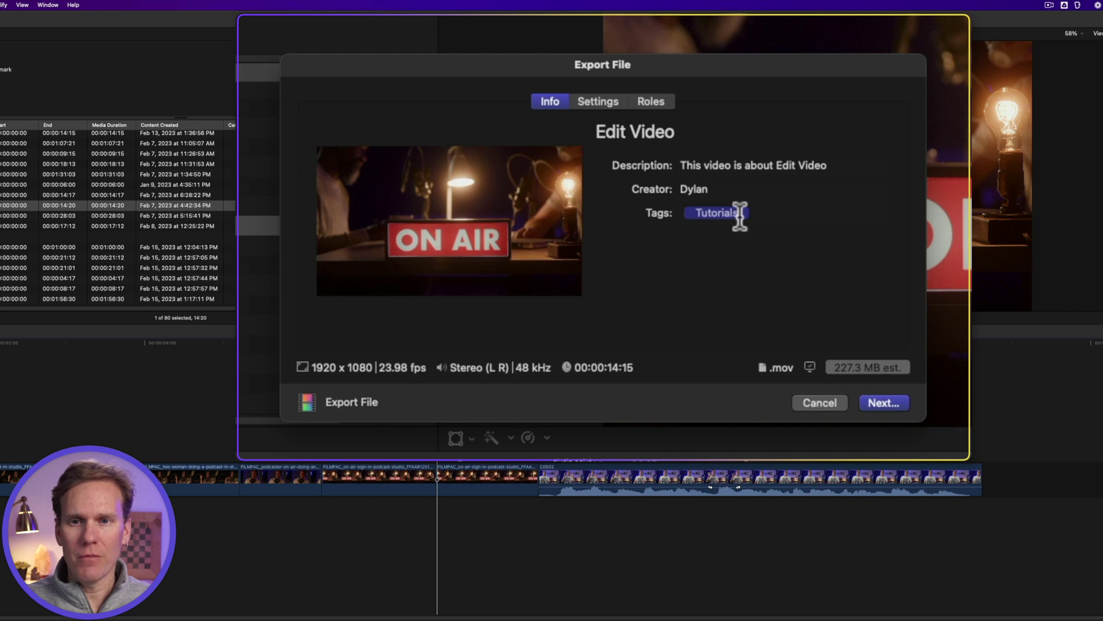
{"action": "left_click", "coordinate": [642, 131]}
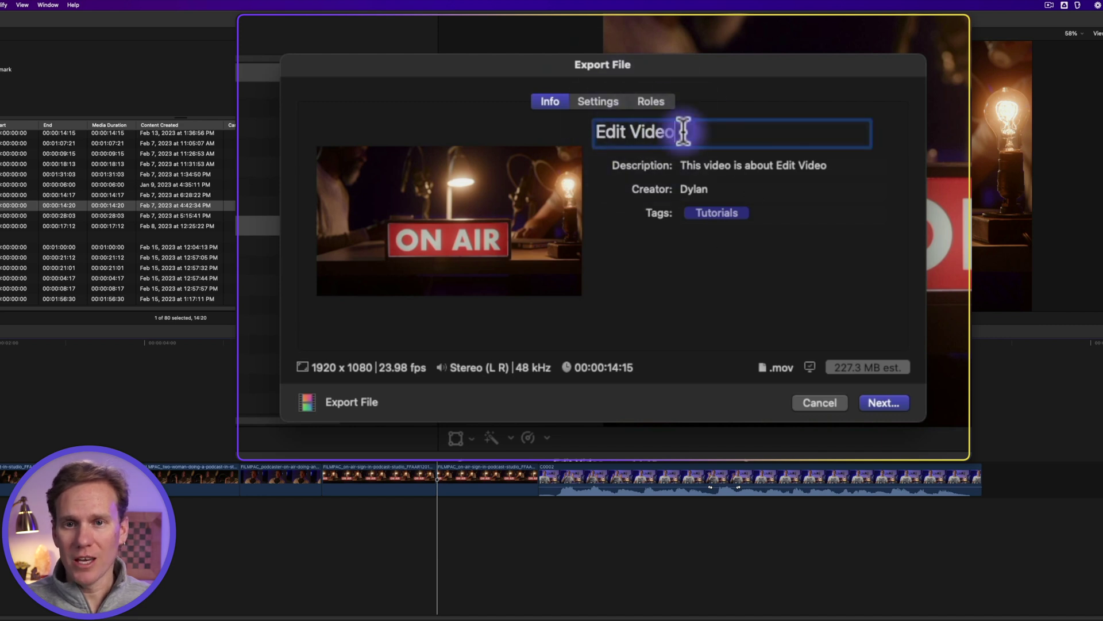
{"action": "key", "text": "super+Right"}
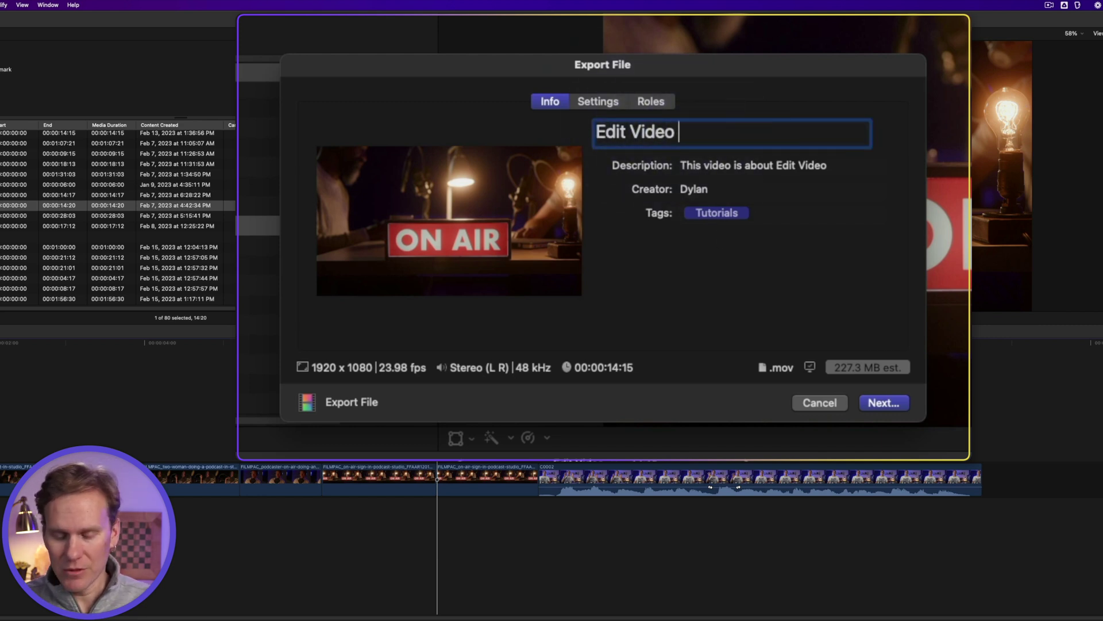
{"action": "type", "text": "2"}
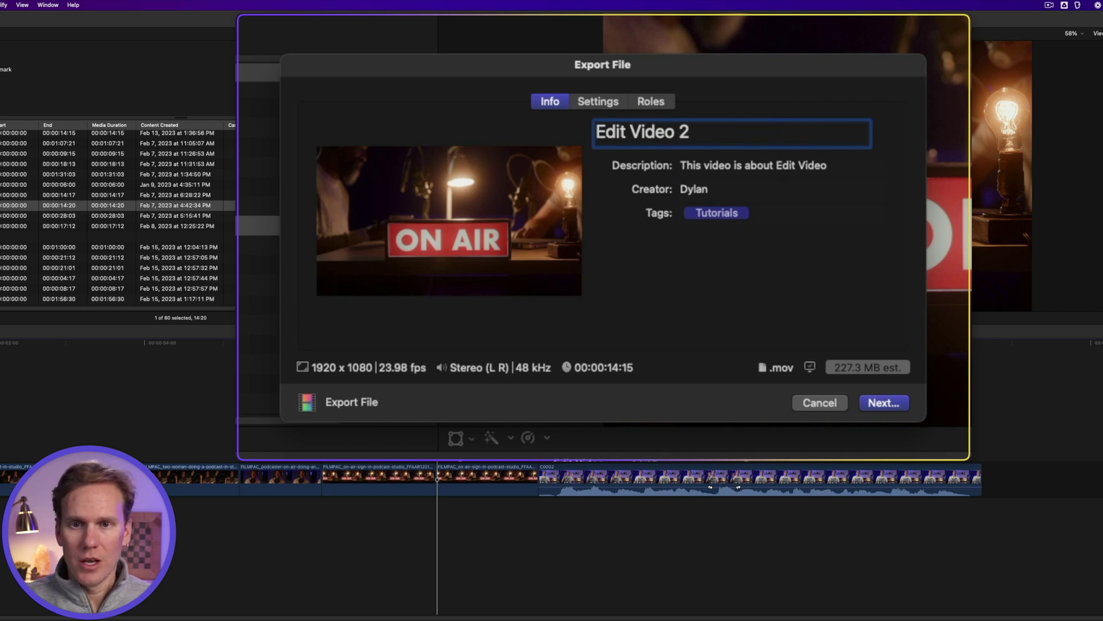
{"action": "left_click", "coordinate": [718, 164]}
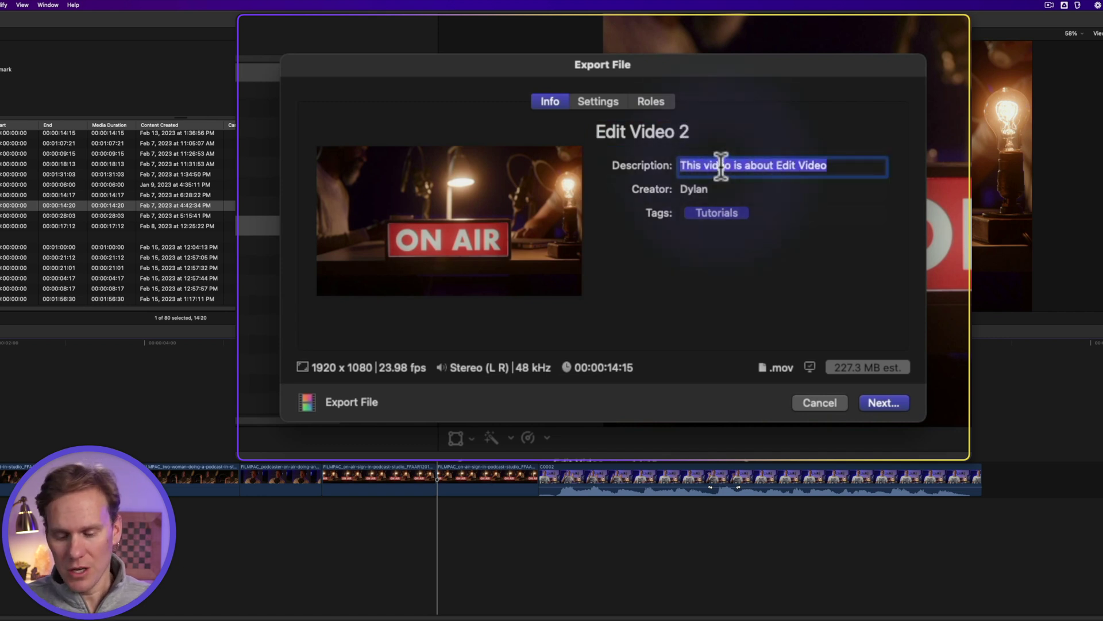
{"action": "type", "text": "This video is cool."}
{"action": "left_click", "coordinate": [707, 188]}
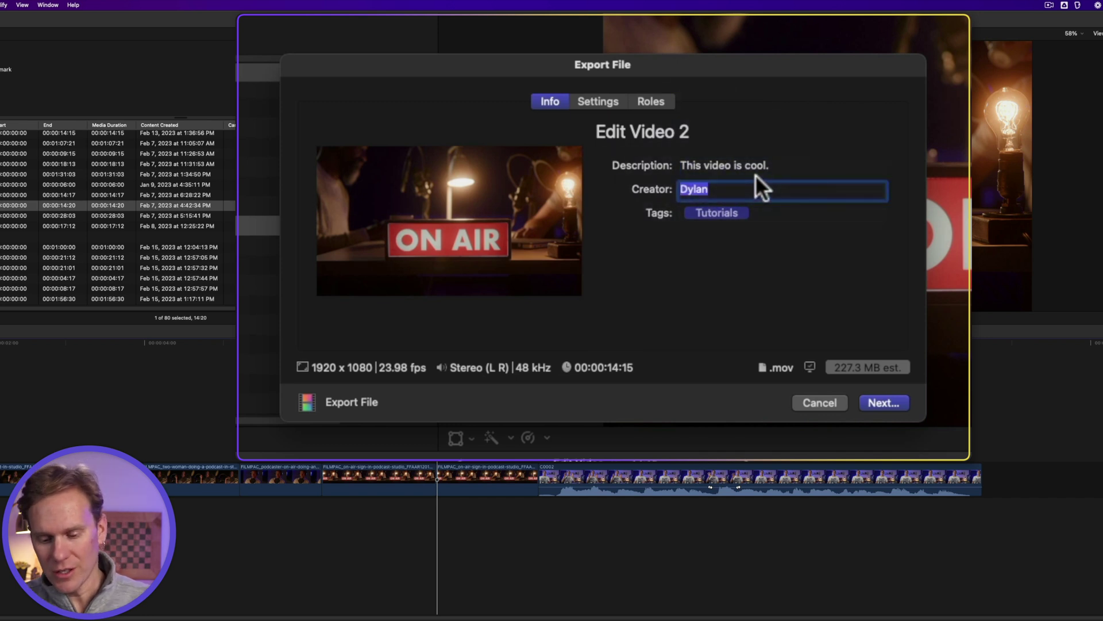
{"action": "type", "text": "Nolan"}
{"action": "left_click", "coordinate": [769, 213]}
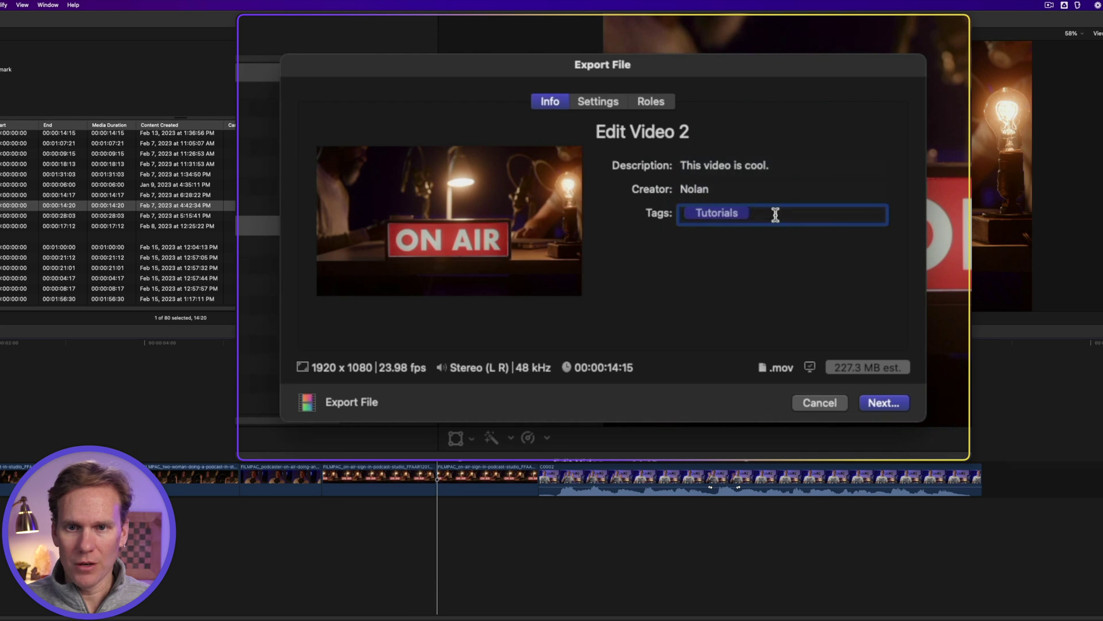
- Look through the Format and Video Codec options in the export settings
{"action": "left_click", "coordinate": [595, 100]}
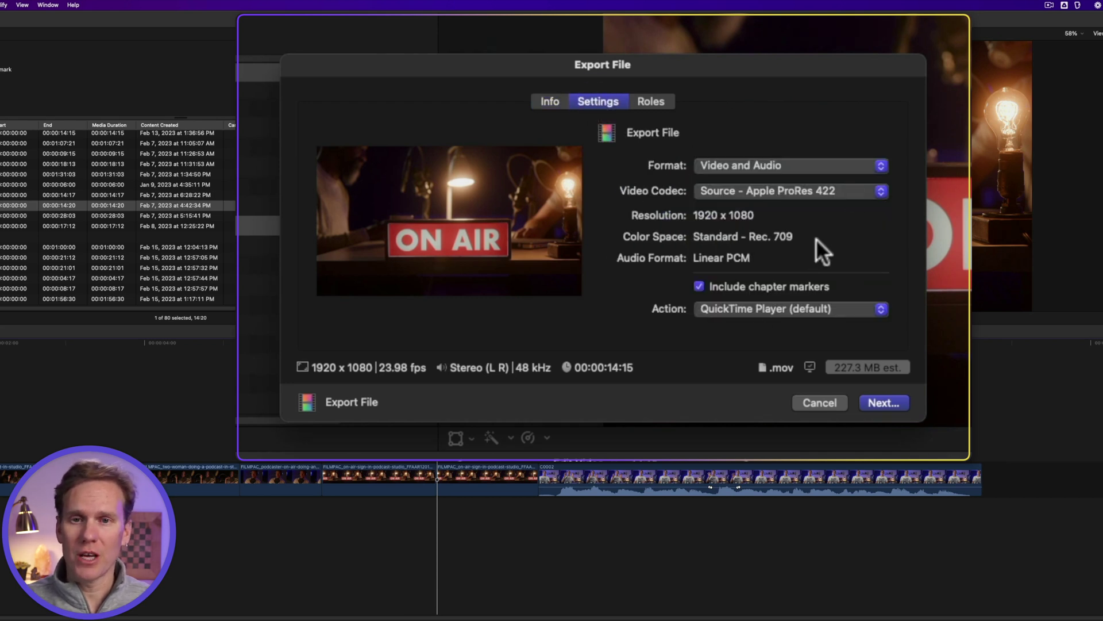
{"action": "left_click", "coordinate": [724, 162]}
{"action": "left_click", "coordinate": [725, 170]}
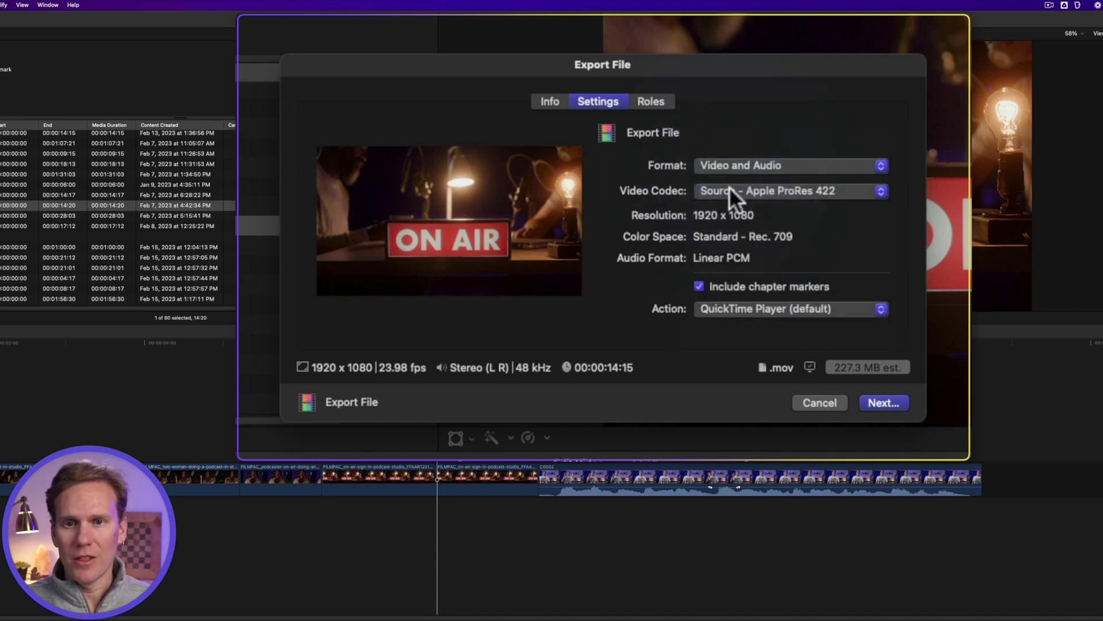
{"action": "left_click", "coordinate": [730, 186]}
{"action": "left_click", "coordinate": [730, 189]}
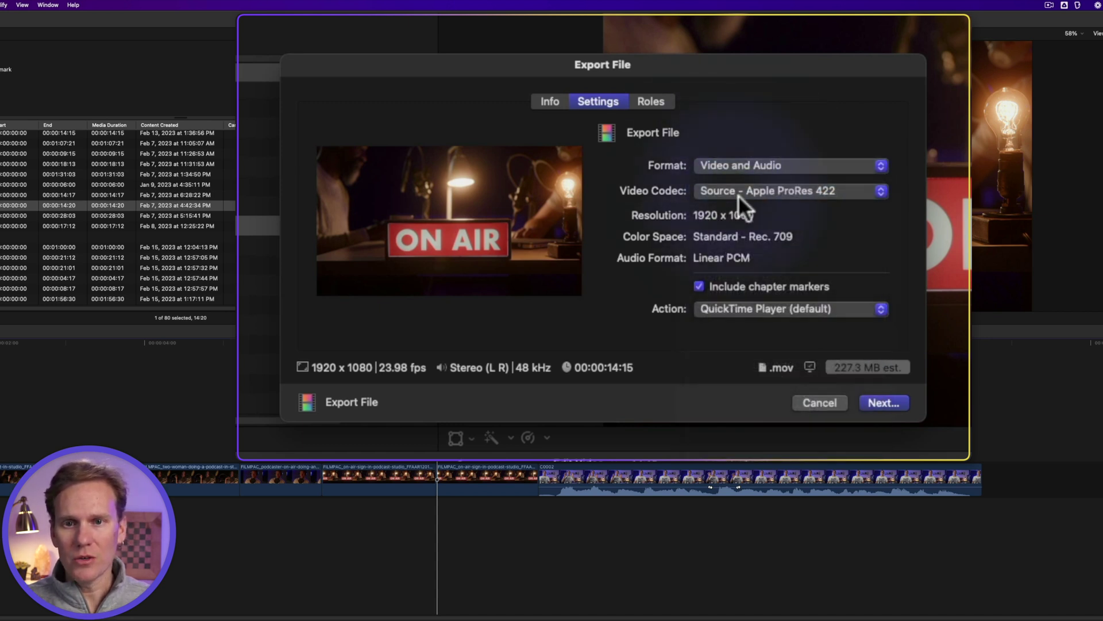
- Try the Web Hosting format and check which resolutions it offers
{"action": "left_click", "coordinate": [737, 165]}
{"action": "left_click", "coordinate": [749, 283]}
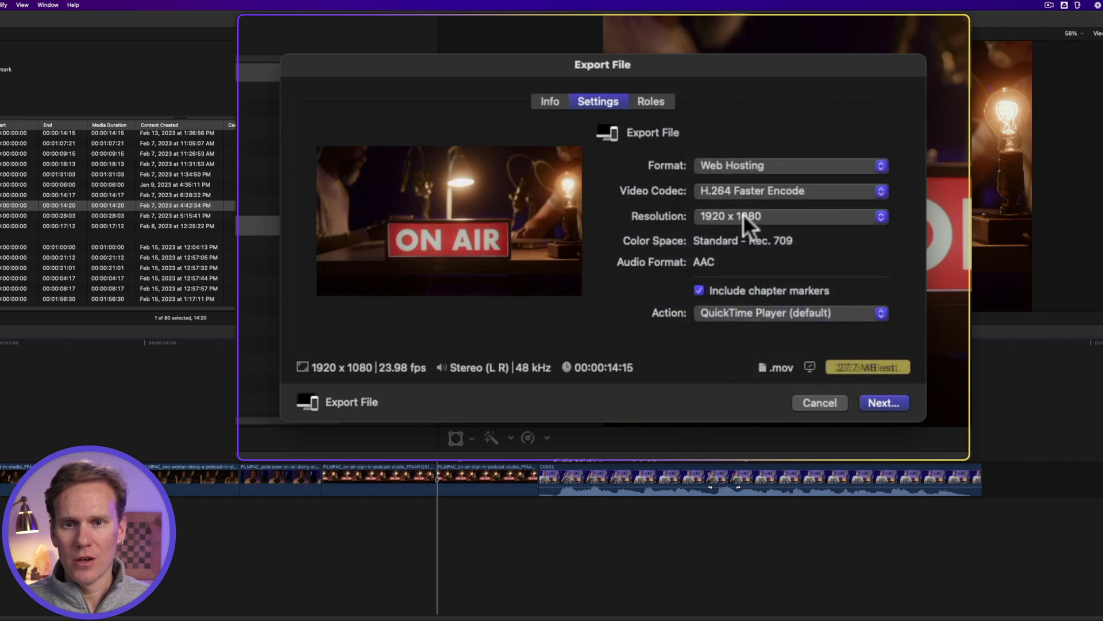
{"action": "left_click", "coordinate": [743, 216]}
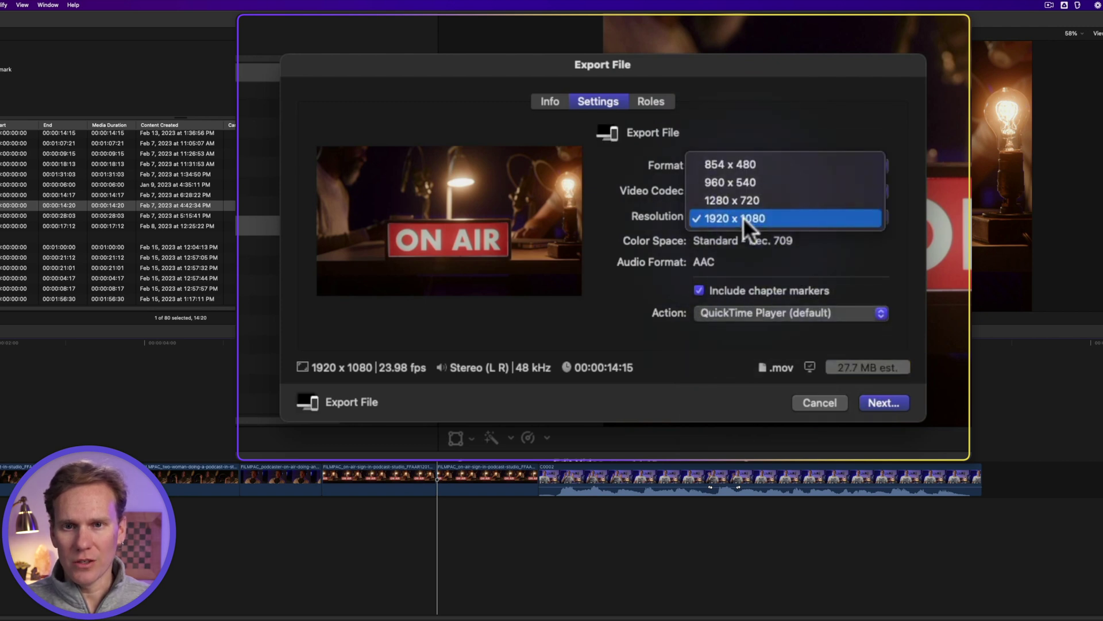
{"action": "left_click", "coordinate": [743, 216]}
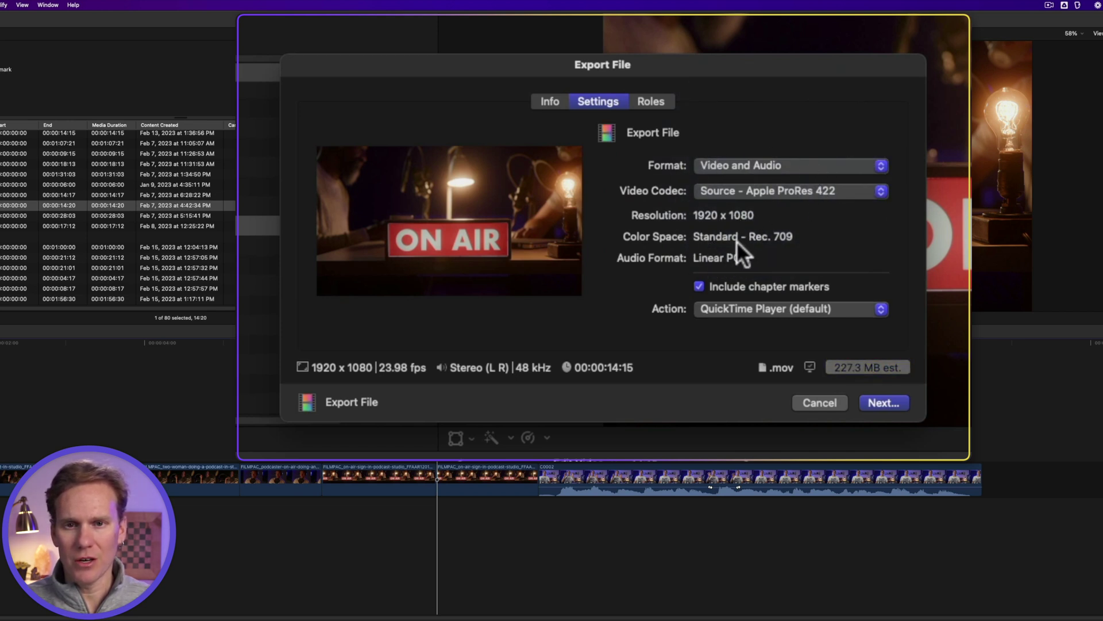
- Set the export's action to Save only and exclude chapter markers
{"action": "left_click", "coordinate": [749, 307]}
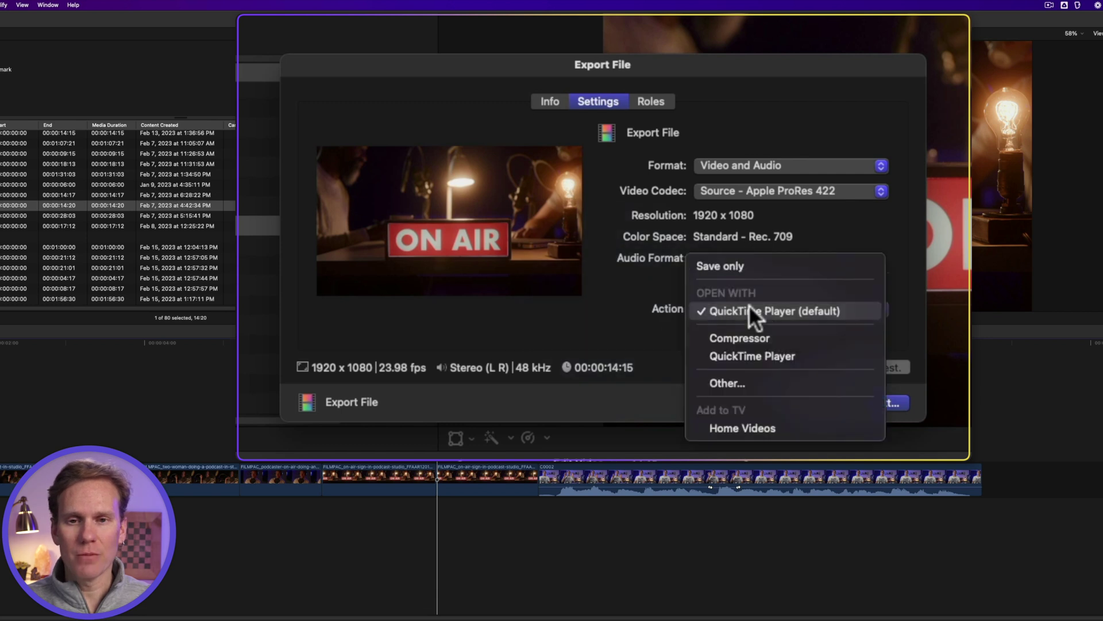
{"action": "left_click", "coordinate": [746, 265]}
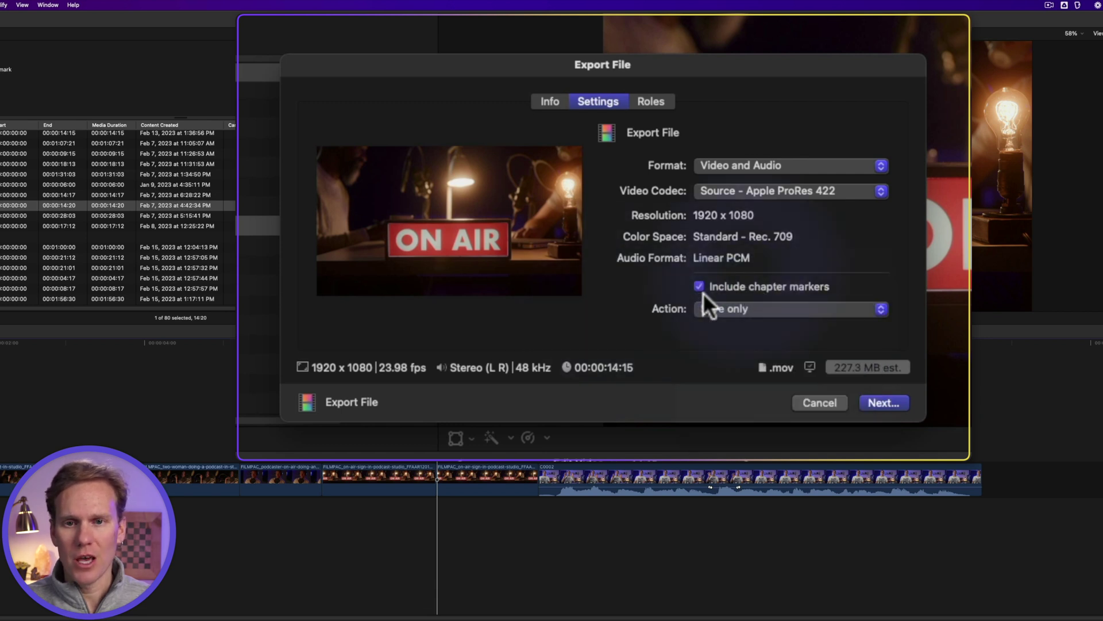
{"action": "left_click", "coordinate": [698, 286]}
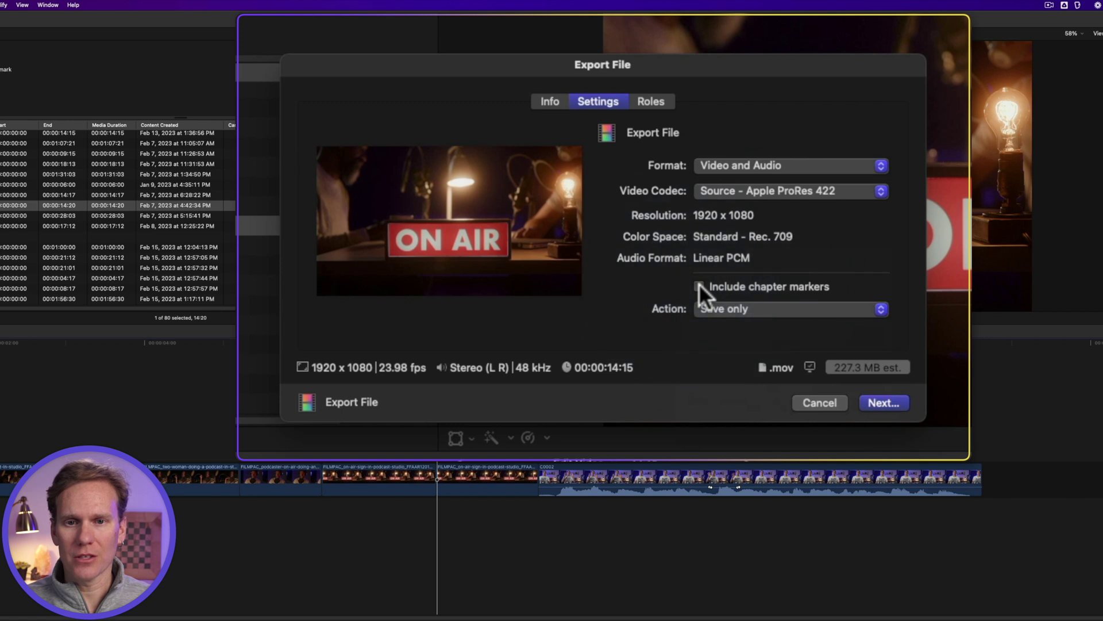
- Examine the export's roles, try outputting them as Separate Files, and return the roles setting to QuickTime Movie
{"action": "left_click", "coordinate": [650, 101]}
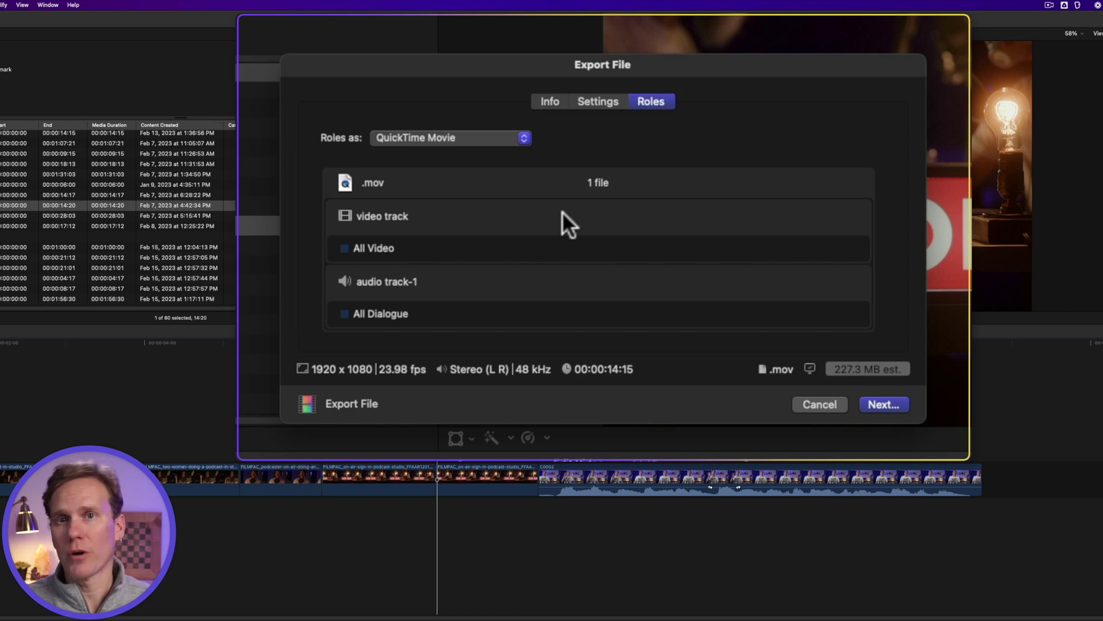
{"action": "left_click", "coordinate": [605, 180]}
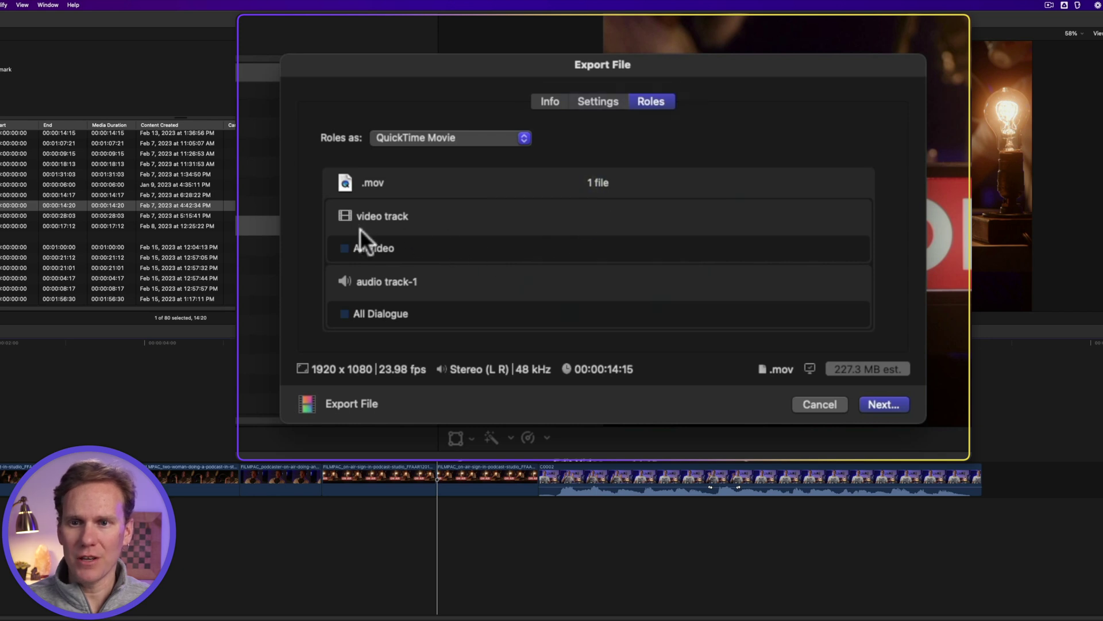
{"action": "left_click", "coordinate": [491, 140]}
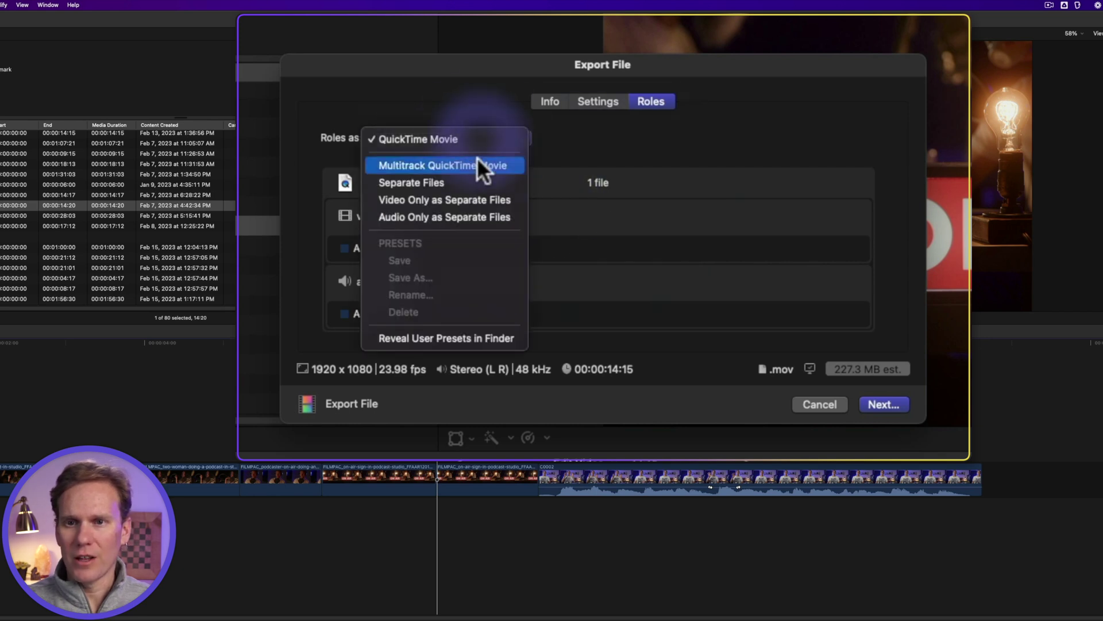
{"action": "left_click", "coordinate": [474, 178]}
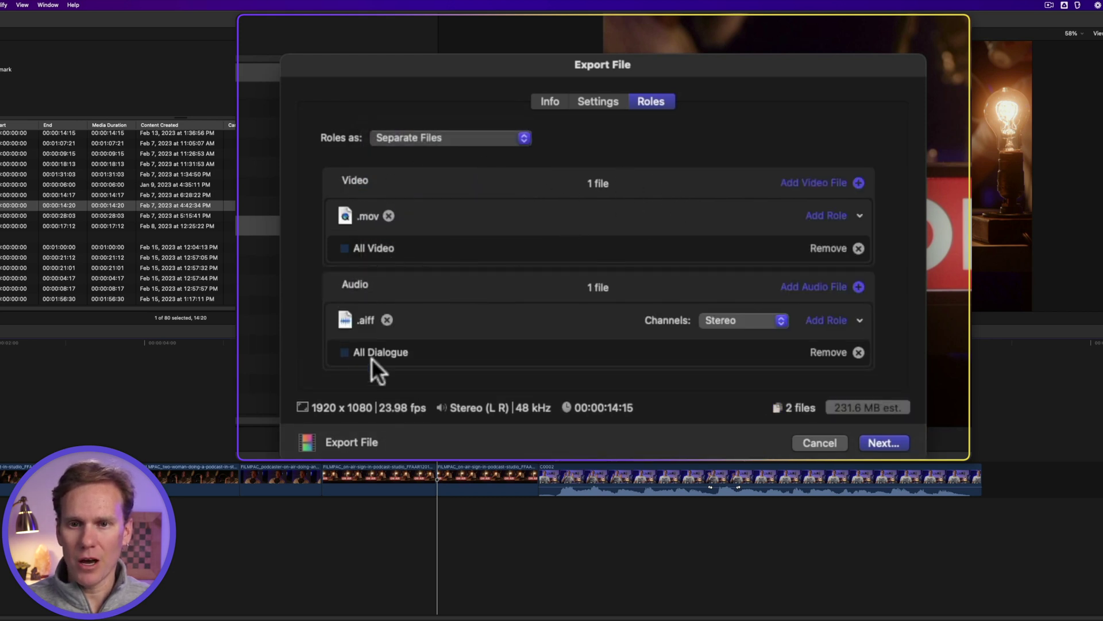
{"action": "left_click", "coordinate": [478, 136]}
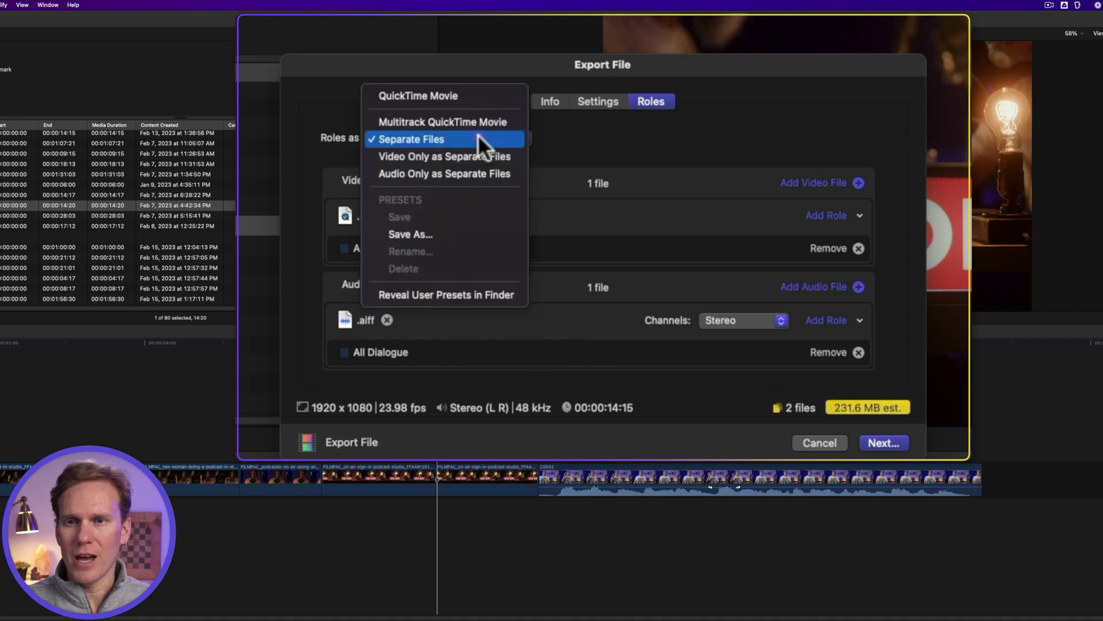
{"action": "left_click", "coordinate": [462, 93]}
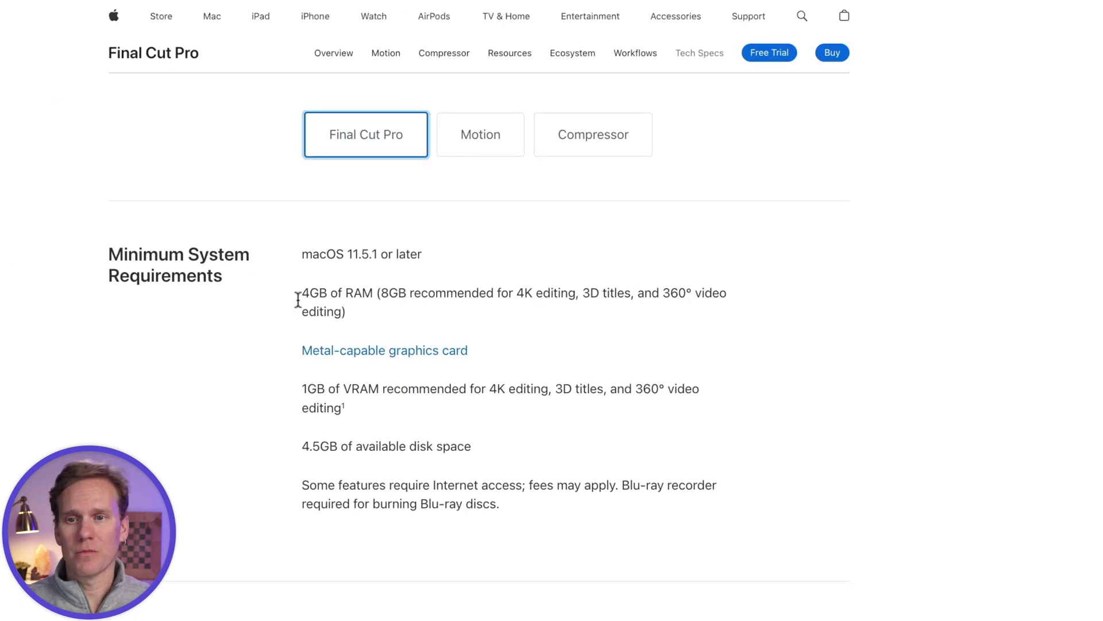
- On Apple's Final Cut Pro tech specs web page, highlight and review the minimum RAM, recommended RAM for 4K editing, and disk space requirements
{"action": "left_click", "coordinate": [271, 299]}
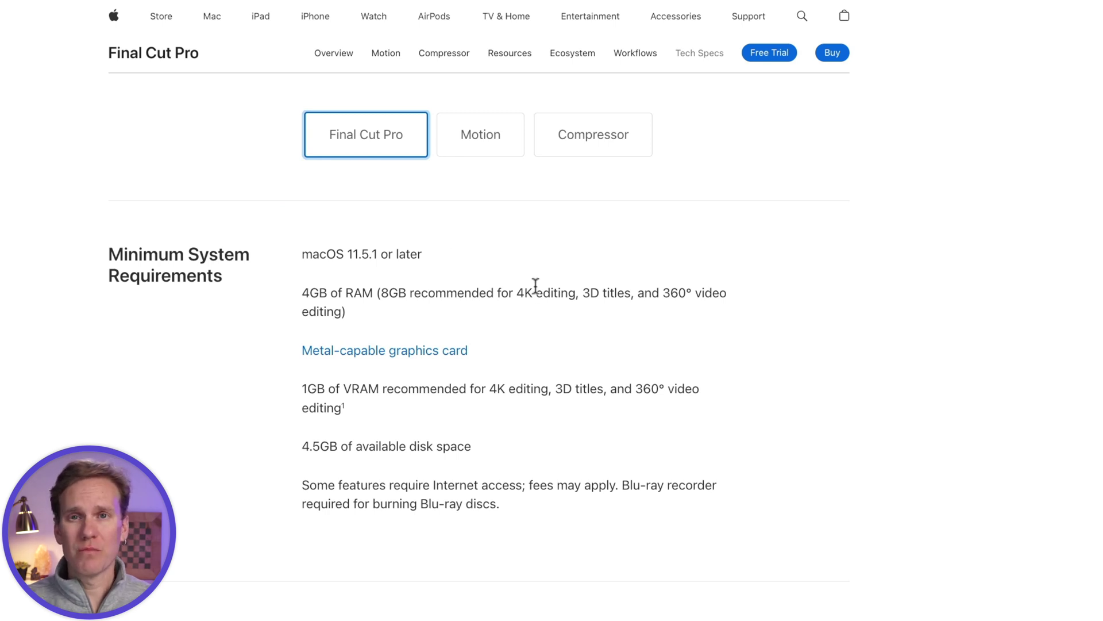
{"action": "left_click_drag", "start_coordinate": [302, 293], "coordinate": [370, 295]}
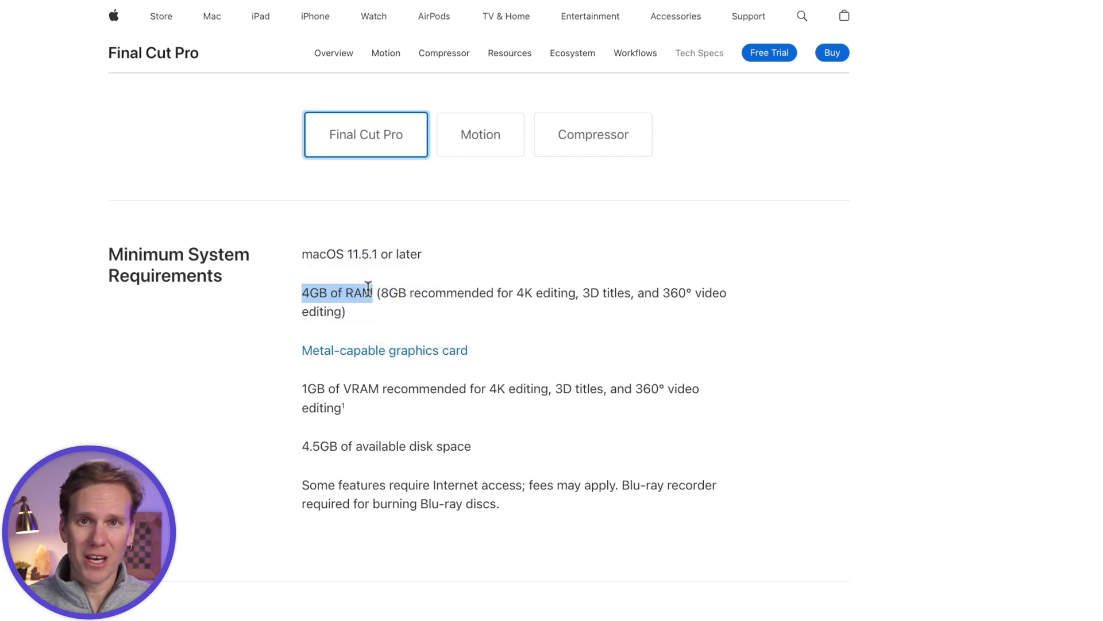
{"action": "left_click_drag", "start_coordinate": [303, 294], "coordinate": [399, 294]}
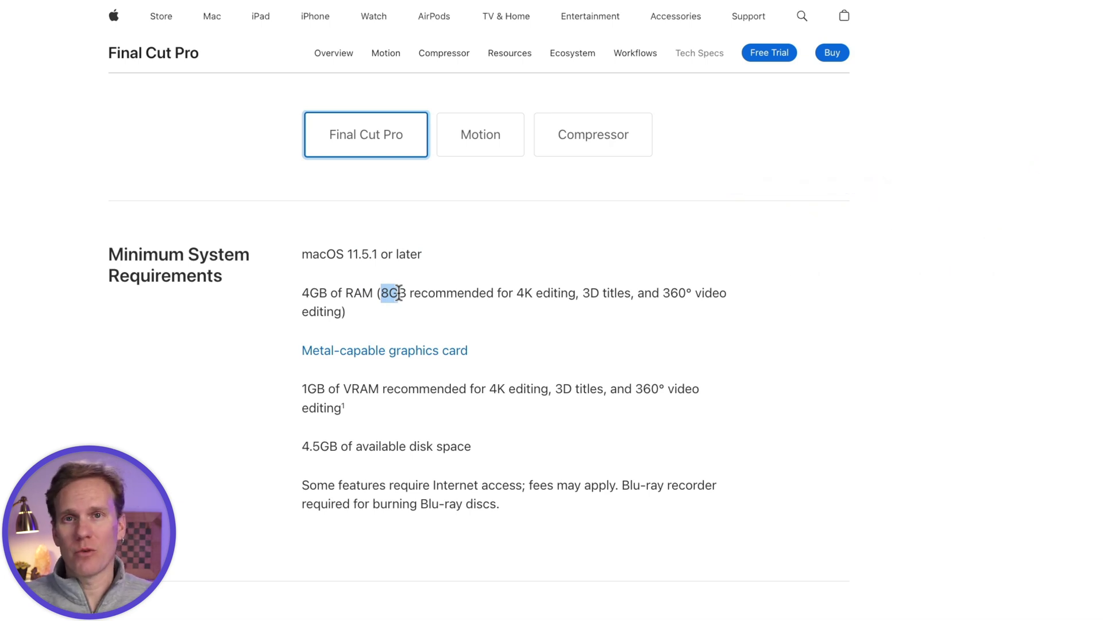
{"action": "left_click", "coordinate": [449, 274]}
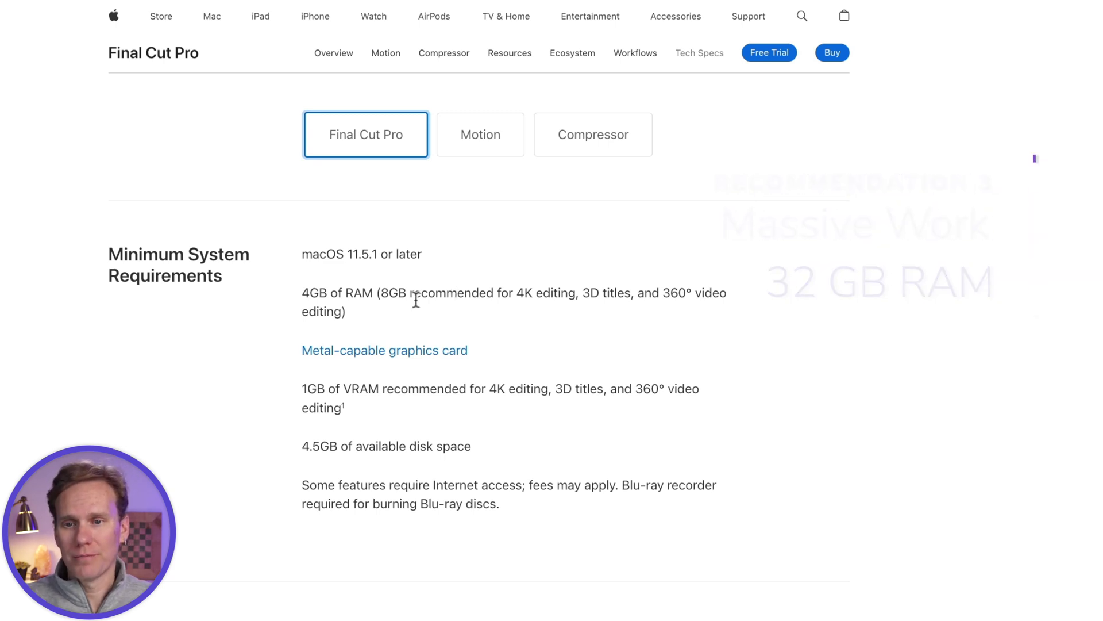
{"action": "left_click_drag", "start_coordinate": [301, 445], "coordinate": [470, 446]}
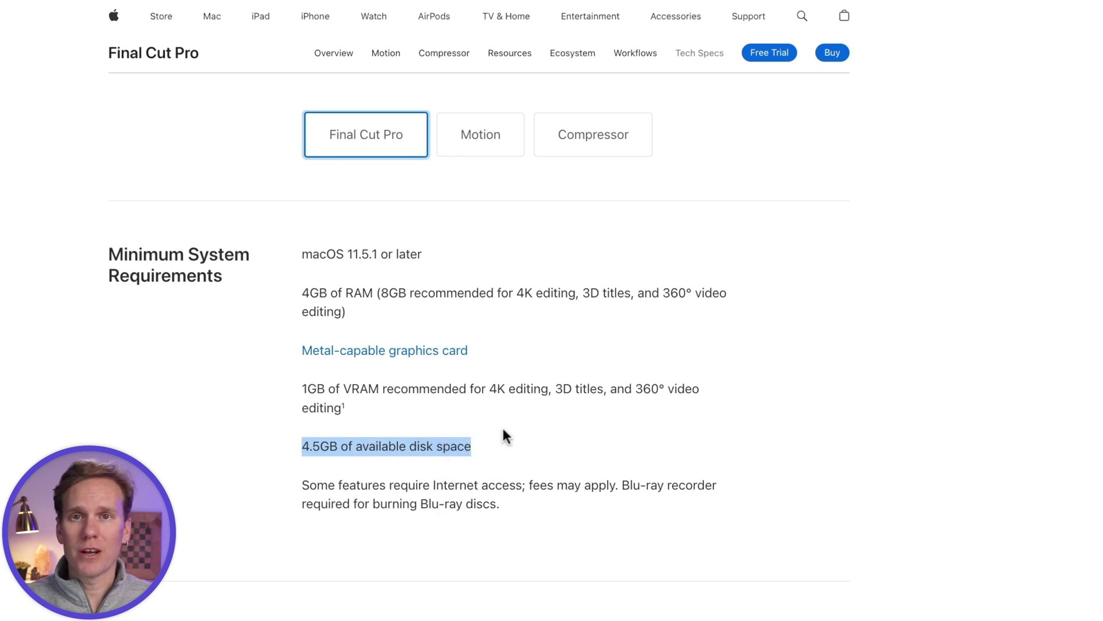
{"action": "left_click", "coordinate": [501, 425]}
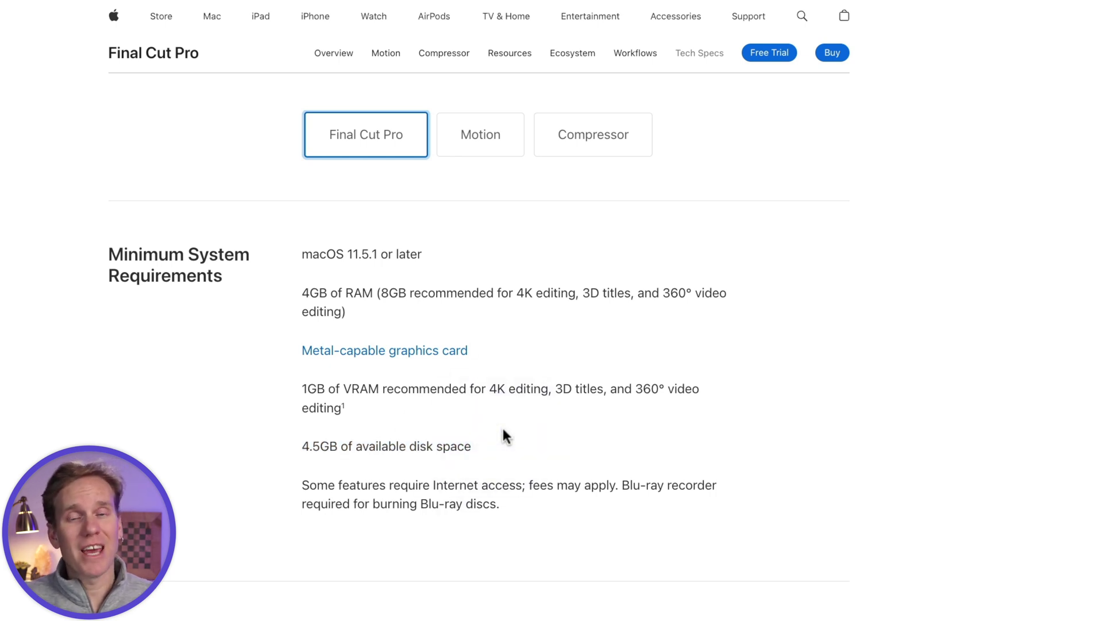